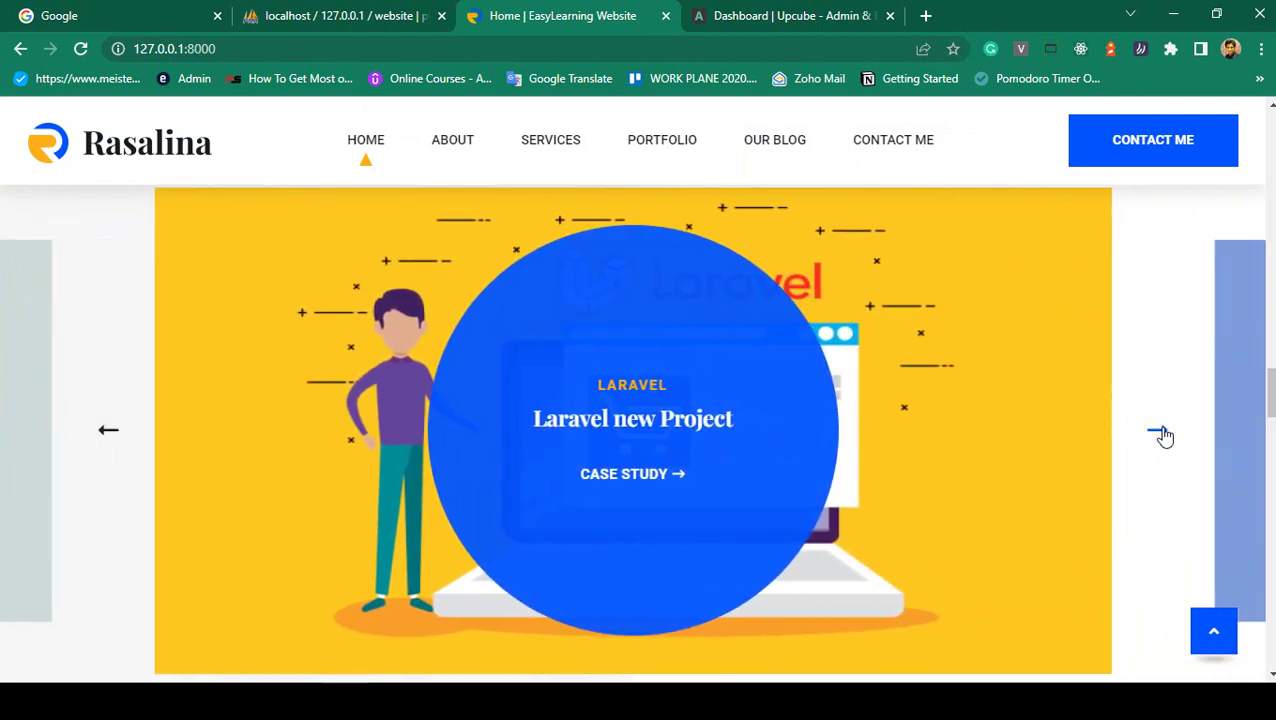
- Advance the home page portfolio carousel to the 'Laravel new Project' slide
{"action": "left_click", "coordinate": [1162, 435]}
- Scroll to the blog cards and open 'React is laravel new course' at /blog/details/5
{"action": "scroll", "coordinate": [1057, 433], "scroll_direction": "down", "scroll_amount": 5}
{"action": "scroll", "coordinate": [1057, 433], "scroll_direction": "down", "scroll_amount": 3}
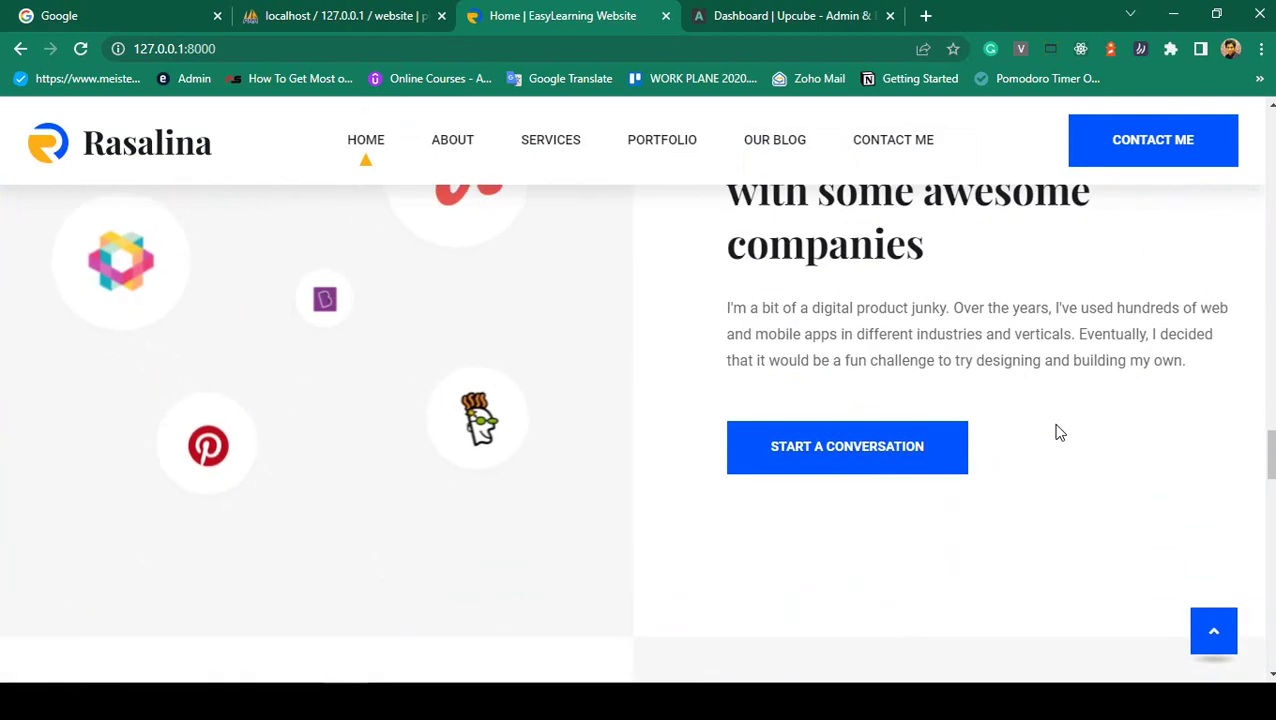
{"action": "scroll", "coordinate": [1057, 433], "scroll_direction": "up", "scroll_amount": 2}
{"action": "scroll", "coordinate": [1057, 433], "scroll_direction": "down", "scroll_amount": 6}
{"action": "scroll", "coordinate": [1059, 432], "scroll_direction": "down", "scroll_amount": 6}
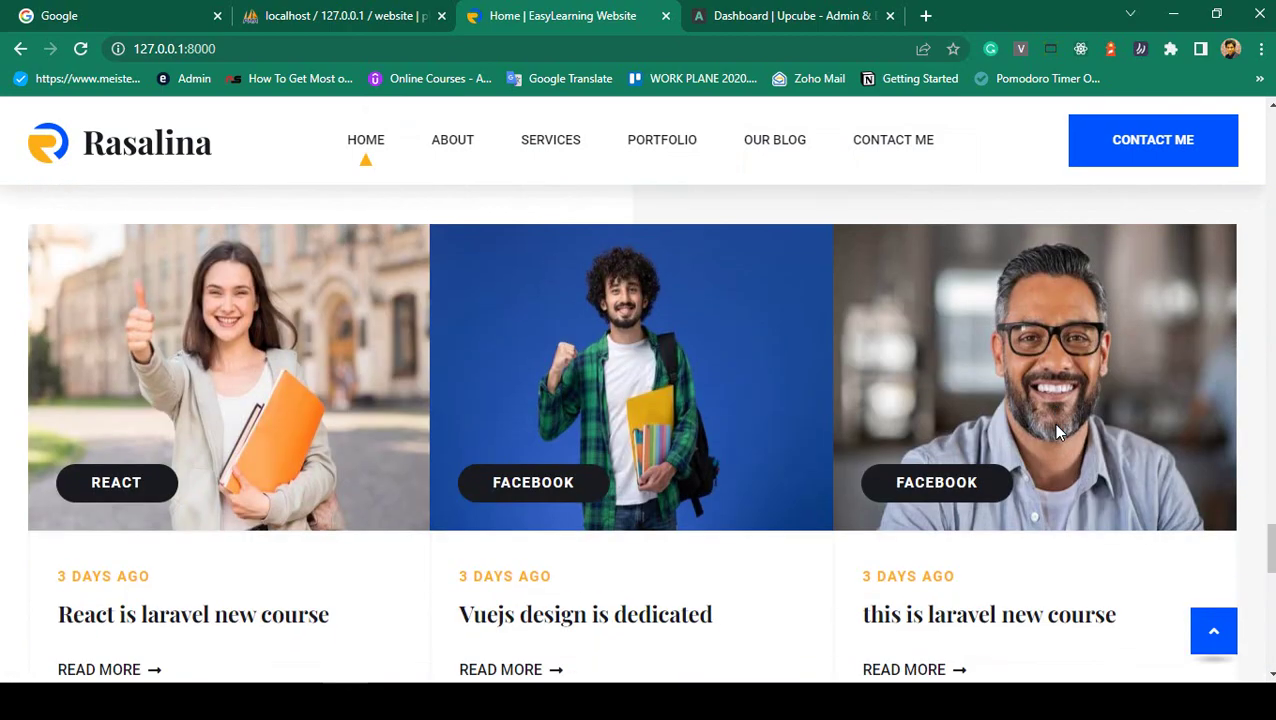
{"action": "scroll", "coordinate": [743, 402], "scroll_direction": "up", "scroll_amount": 2}
{"action": "scroll", "coordinate": [418, 443], "scroll_direction": "down", "scroll_amount": 2}
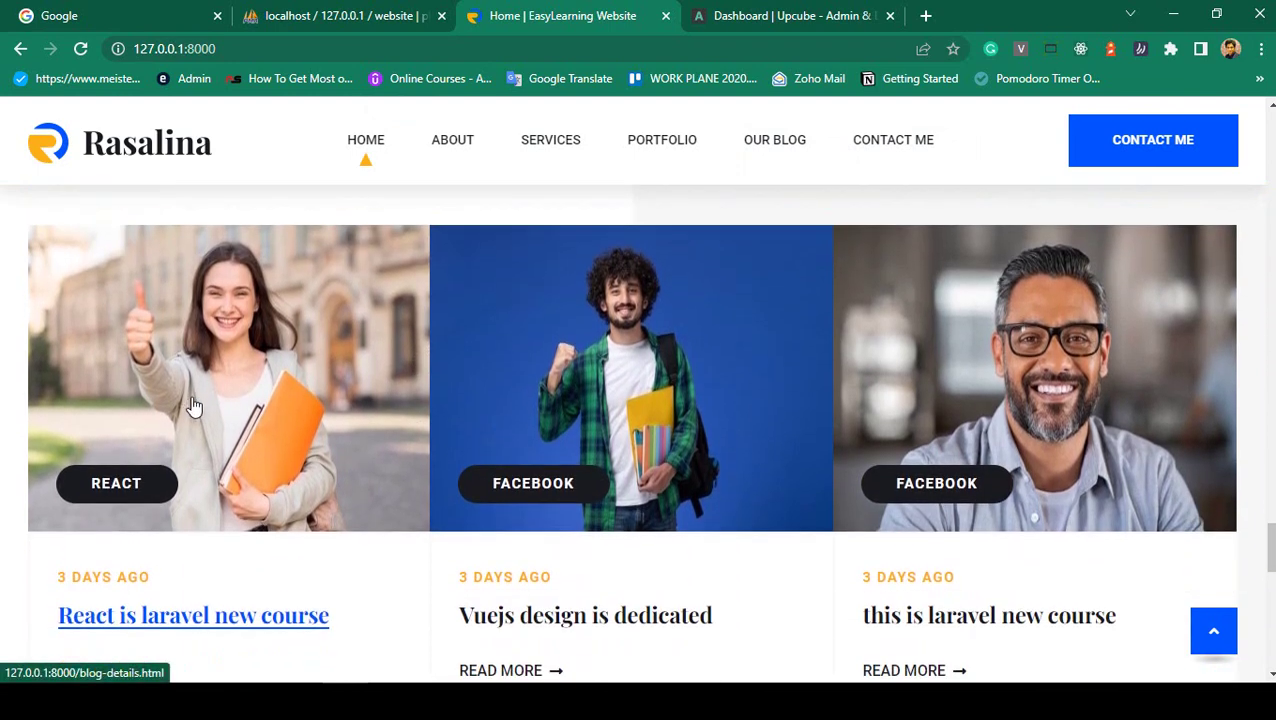
{"action": "scroll", "coordinate": [948, 353], "scroll_direction": "down", "scroll_amount": 2}
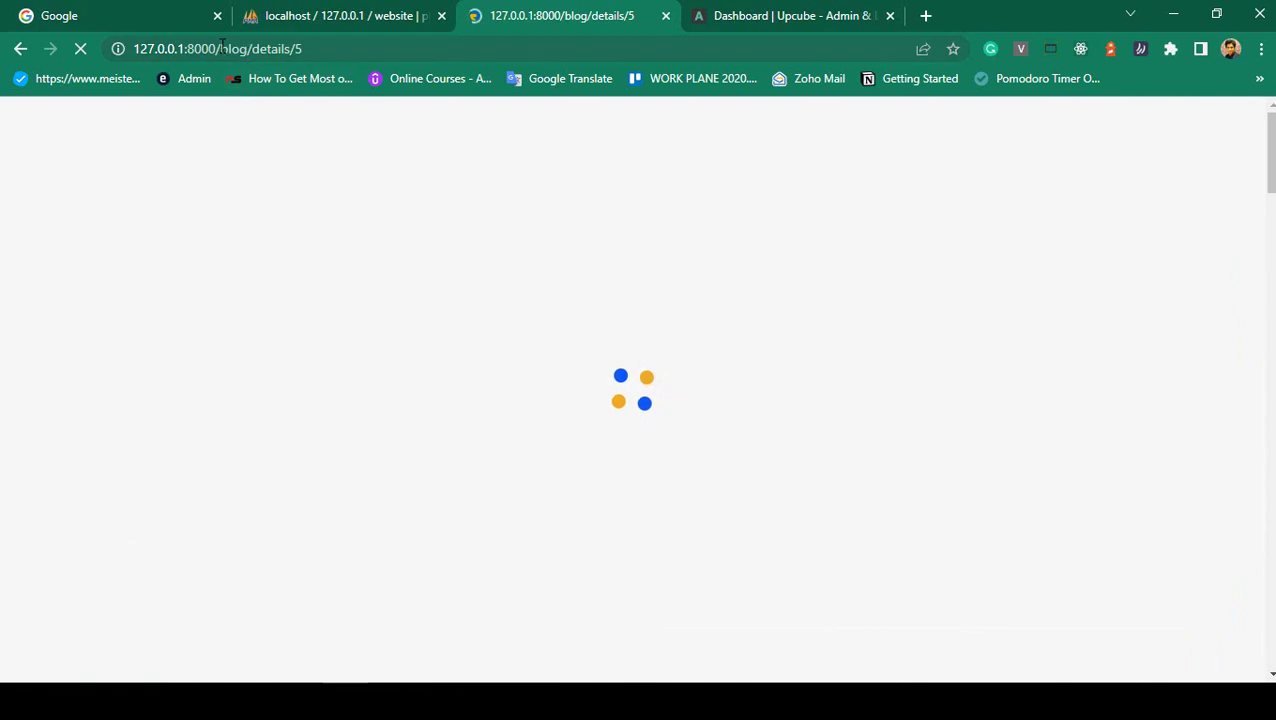
{"action": "left_click_drag", "start_coordinate": [222, 48], "coordinate": [302, 48]}
- Review the 'React Is Laravel New Course' post's title and date
{"action": "left_click", "coordinate": [338, 50]}
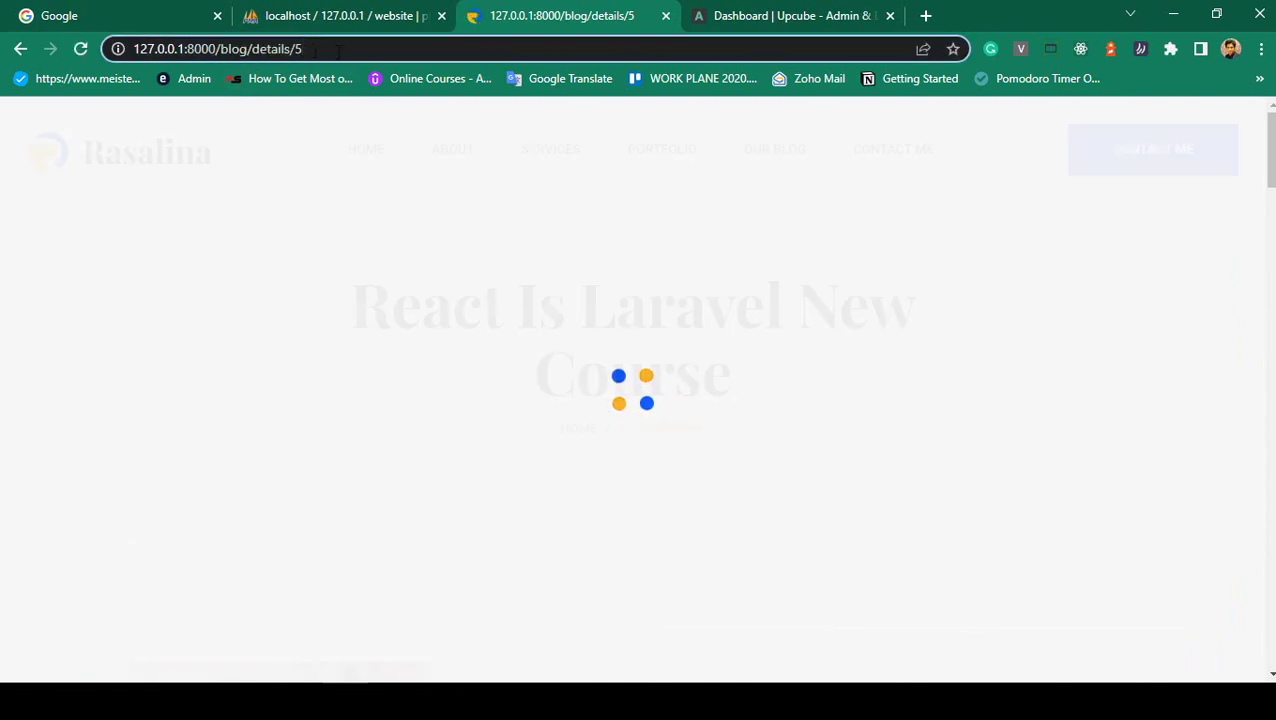
{"action": "left_click_drag", "start_coordinate": [352, 298], "coordinate": [746, 390]}
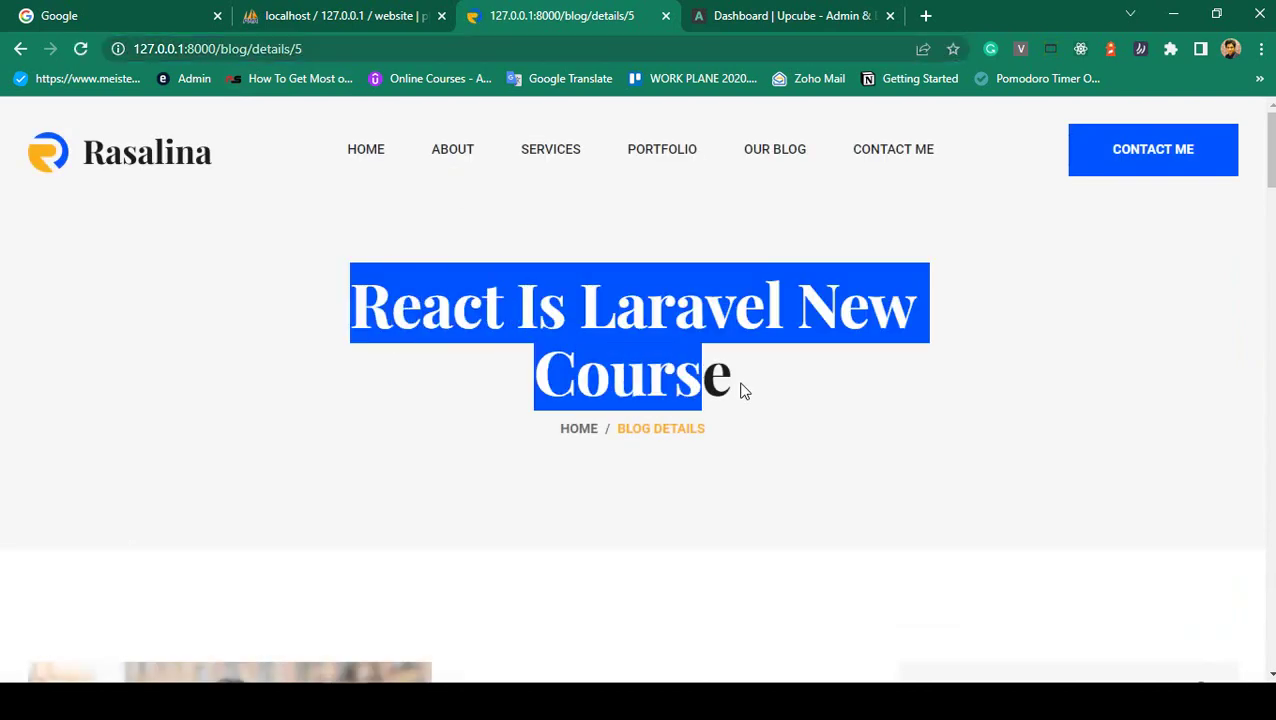
{"action": "left_click", "coordinate": [745, 393]}
{"action": "scroll", "coordinate": [692, 396], "scroll_direction": "down", "scroll_amount": 4}
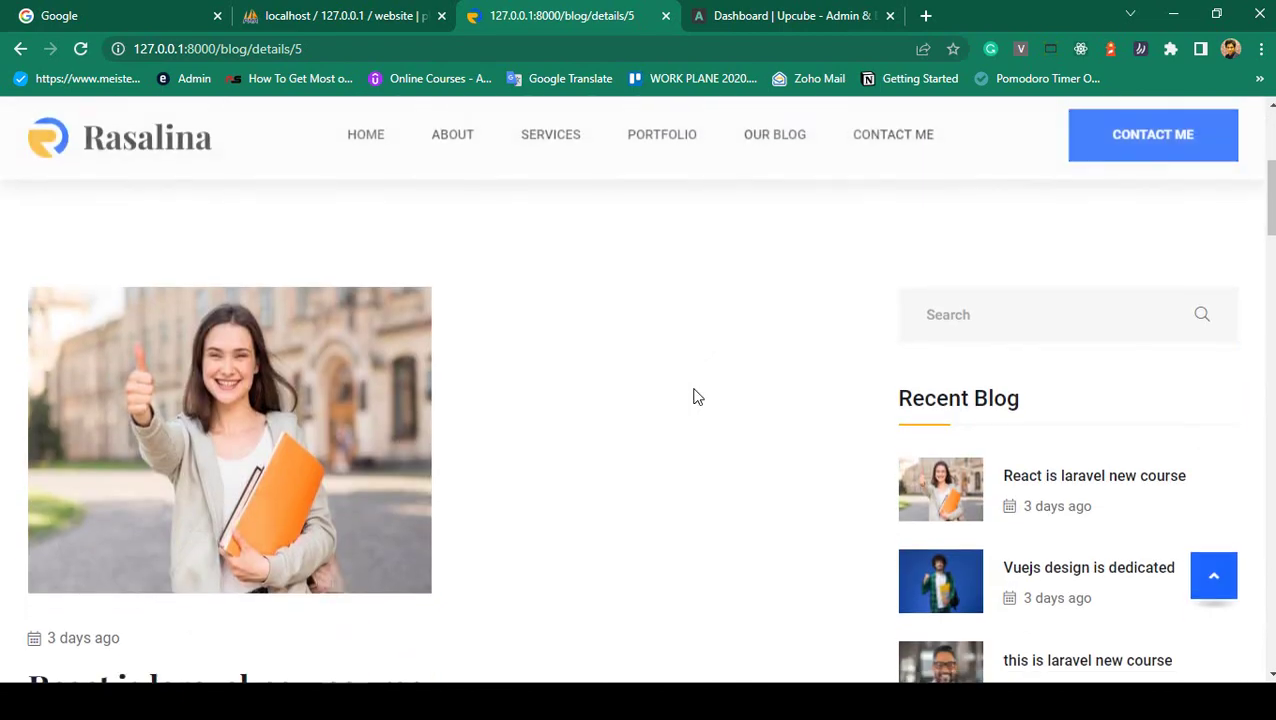
{"action": "scroll", "coordinate": [695, 396], "scroll_direction": "down", "scroll_amount": 2}
{"action": "scroll", "coordinate": [277, 287], "scroll_direction": "down", "scroll_amount": 2}
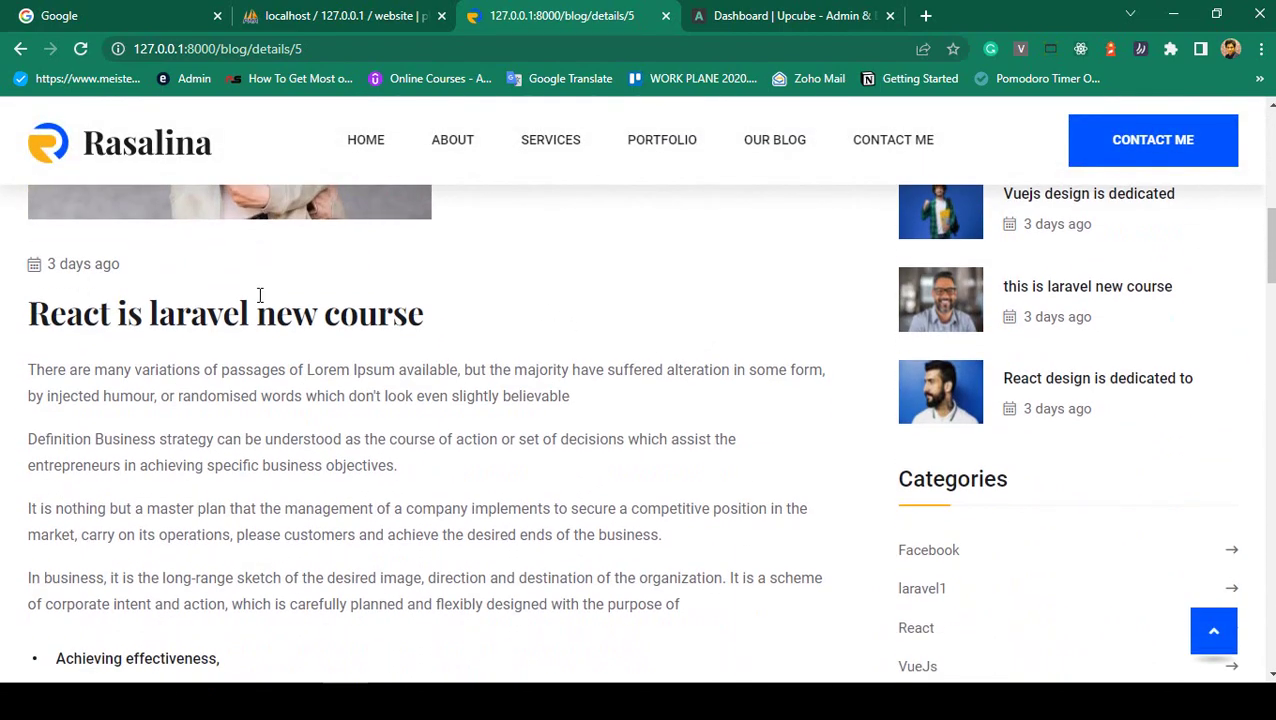
{"action": "left_click_drag", "start_coordinate": [134, 285], "coordinate": [30, 270]}
{"action": "left_click", "coordinate": [53, 290]}
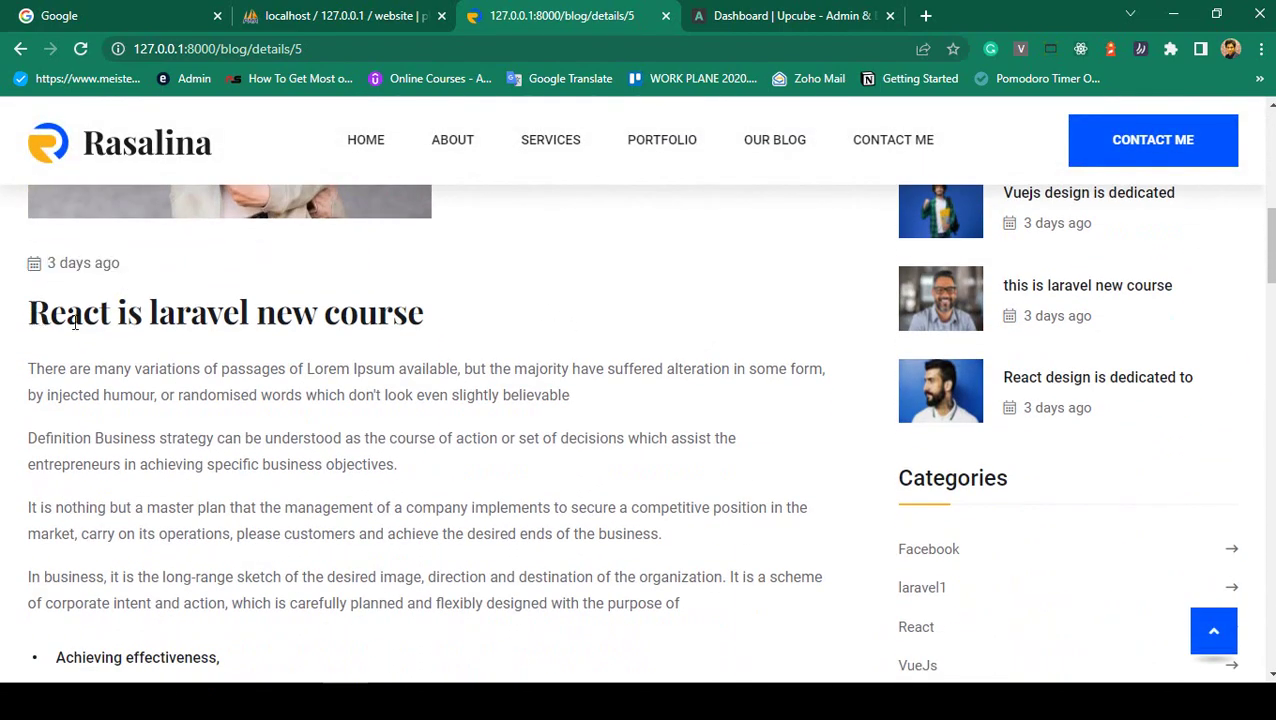
{"action": "left_click_drag", "start_coordinate": [75, 323], "coordinate": [441, 347]}
{"action": "left_click", "coordinate": [441, 347]}
- Read through the post body, then bring up Upcube's Add Portfolio page
{"action": "left_click_drag", "start_coordinate": [66, 369], "coordinate": [257, 507]}
{"action": "scroll", "coordinate": [230, 464], "scroll_direction": "down", "scroll_amount": 3}
{"action": "scroll", "coordinate": [257, 507], "scroll_direction": "down", "scroll_amount": 2}
{"action": "left_click", "coordinate": [312, 481]}
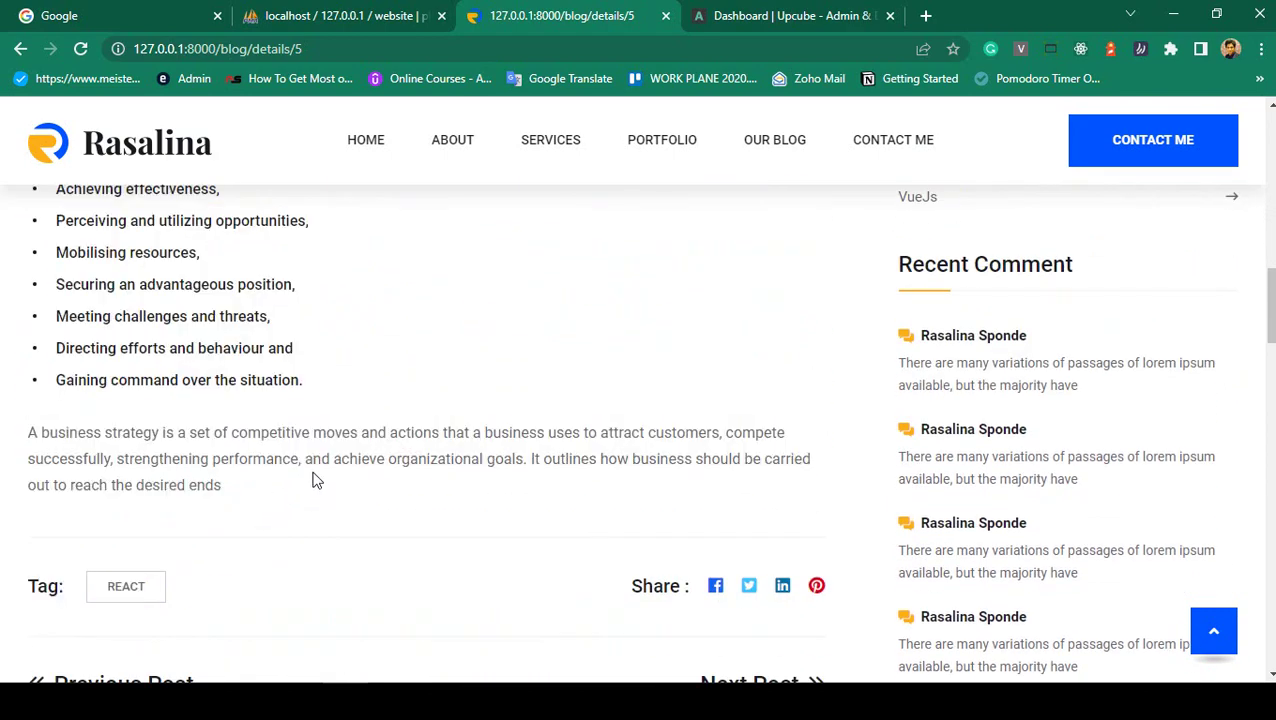
{"action": "scroll", "coordinate": [287, 453], "scroll_direction": "down", "scroll_amount": 1}
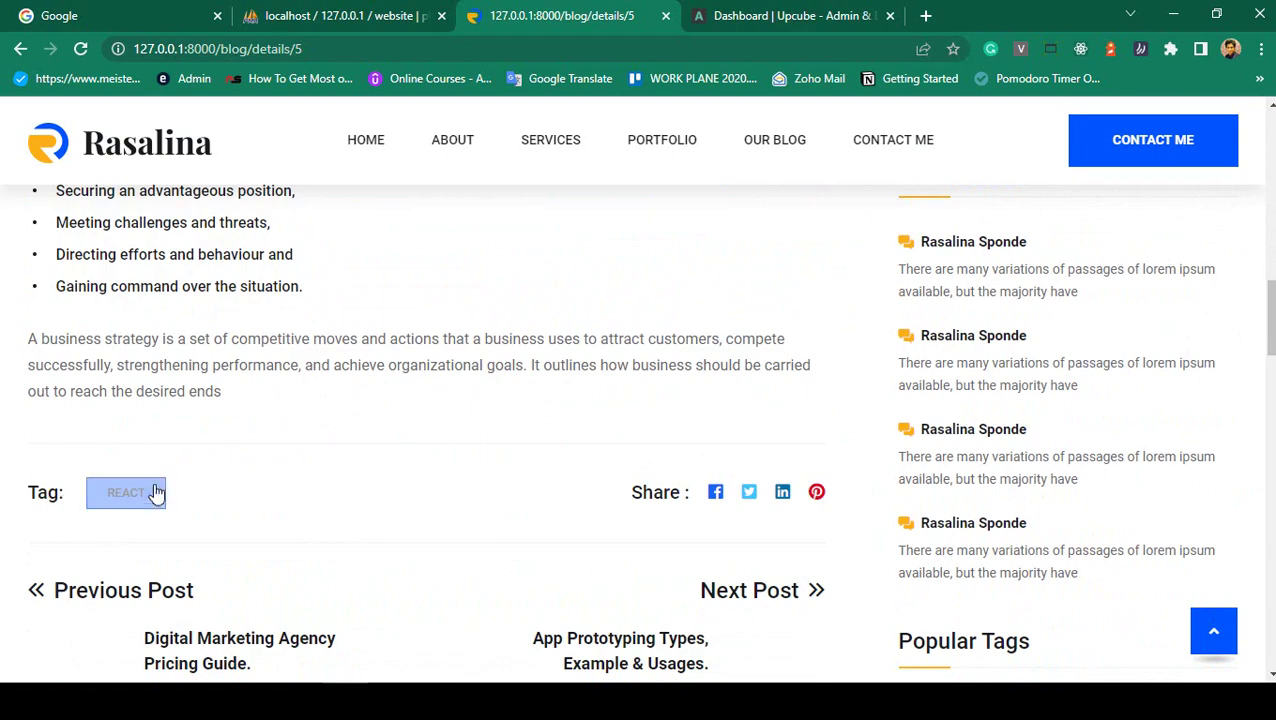
{"action": "scroll", "coordinate": [190, 484], "scroll_direction": "up", "scroll_amount": 7}
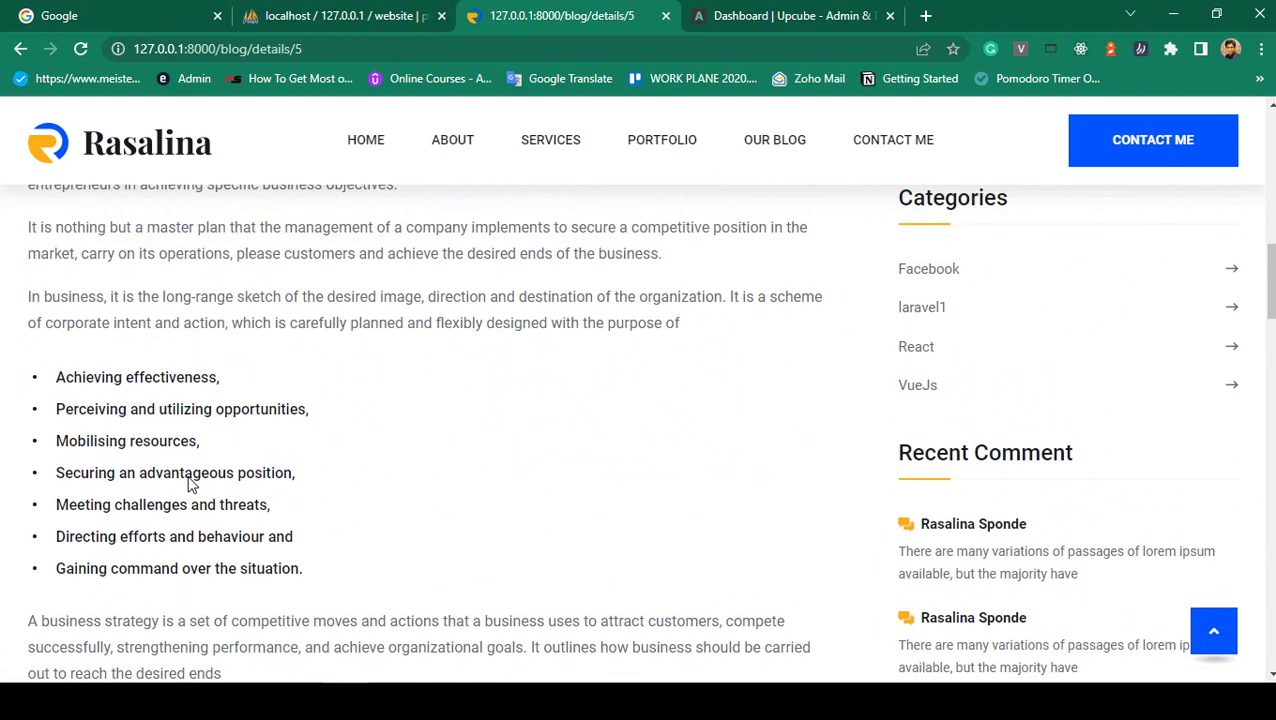
{"action": "scroll", "coordinate": [282, 470], "scroll_direction": "down", "scroll_amount": 3}
{"action": "scroll", "coordinate": [446, 448], "scroll_direction": "up", "scroll_amount": 4}
{"action": "scroll", "coordinate": [854, 322], "scroll_direction": "up", "scroll_amount": 1}
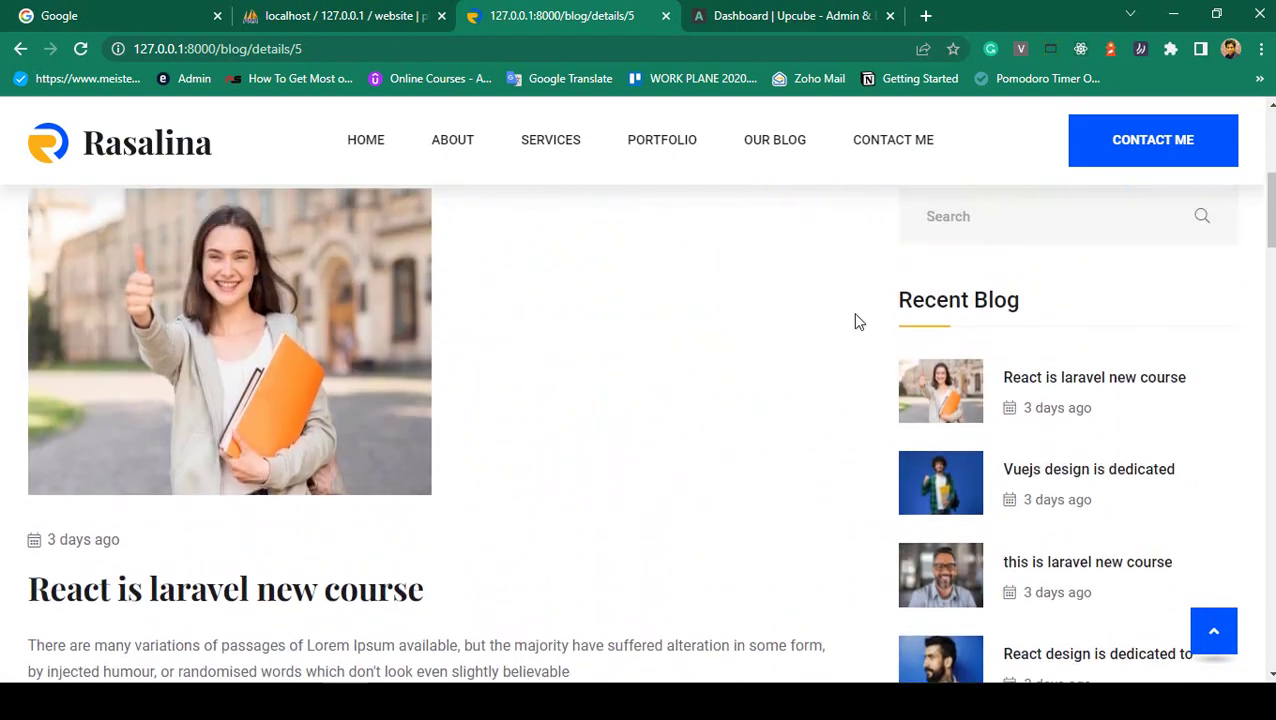
{"action": "scroll", "coordinate": [988, 336], "scroll_direction": "down", "scroll_amount": 3}
{"action": "scroll", "coordinate": [987, 336], "scroll_direction": "down", "scroll_amount": 2}
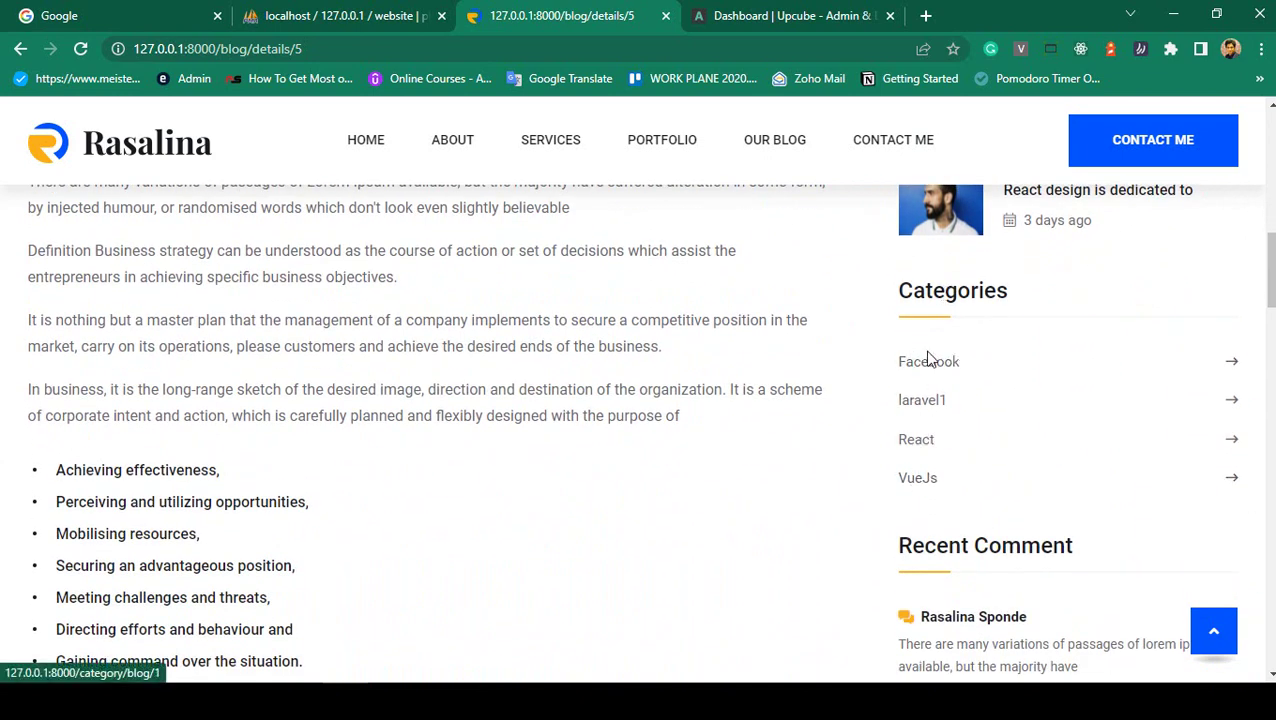
{"action": "left_click", "coordinate": [714, 32]}
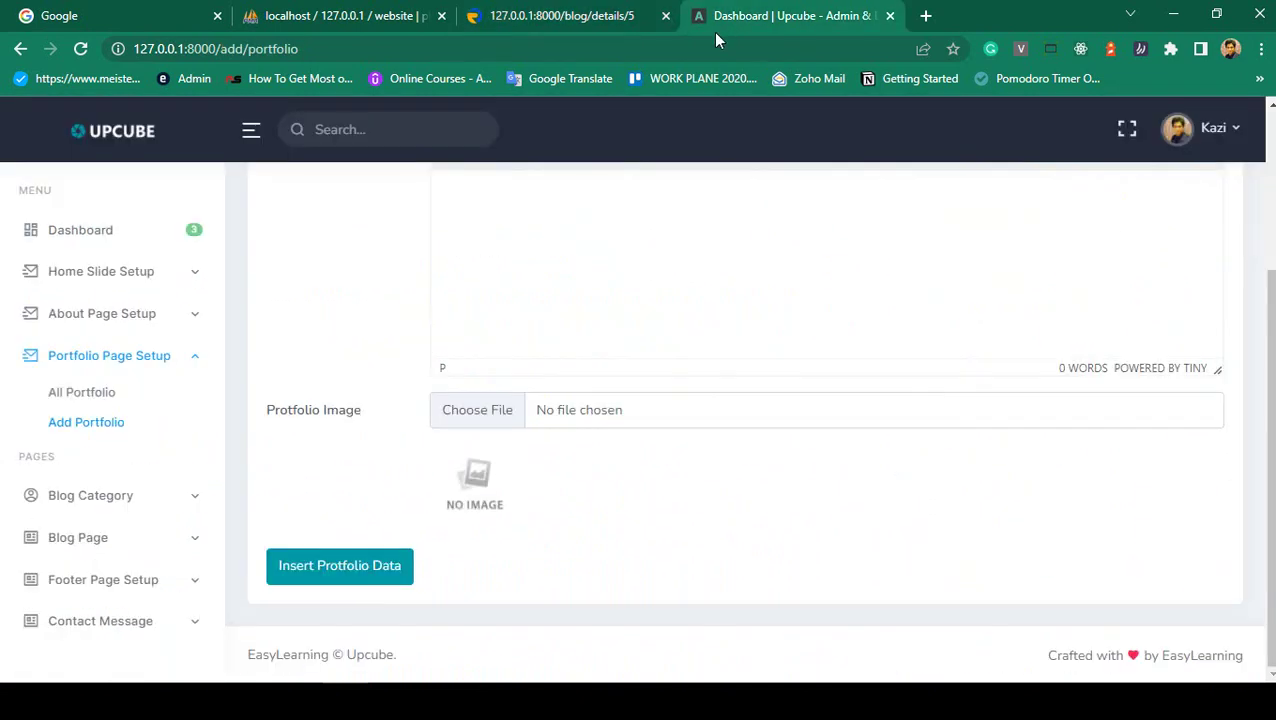
- List all four blog categories, cancel deleting Facebook, and return to the /blog/details/5 post
{"action": "left_click", "coordinate": [88, 493]}
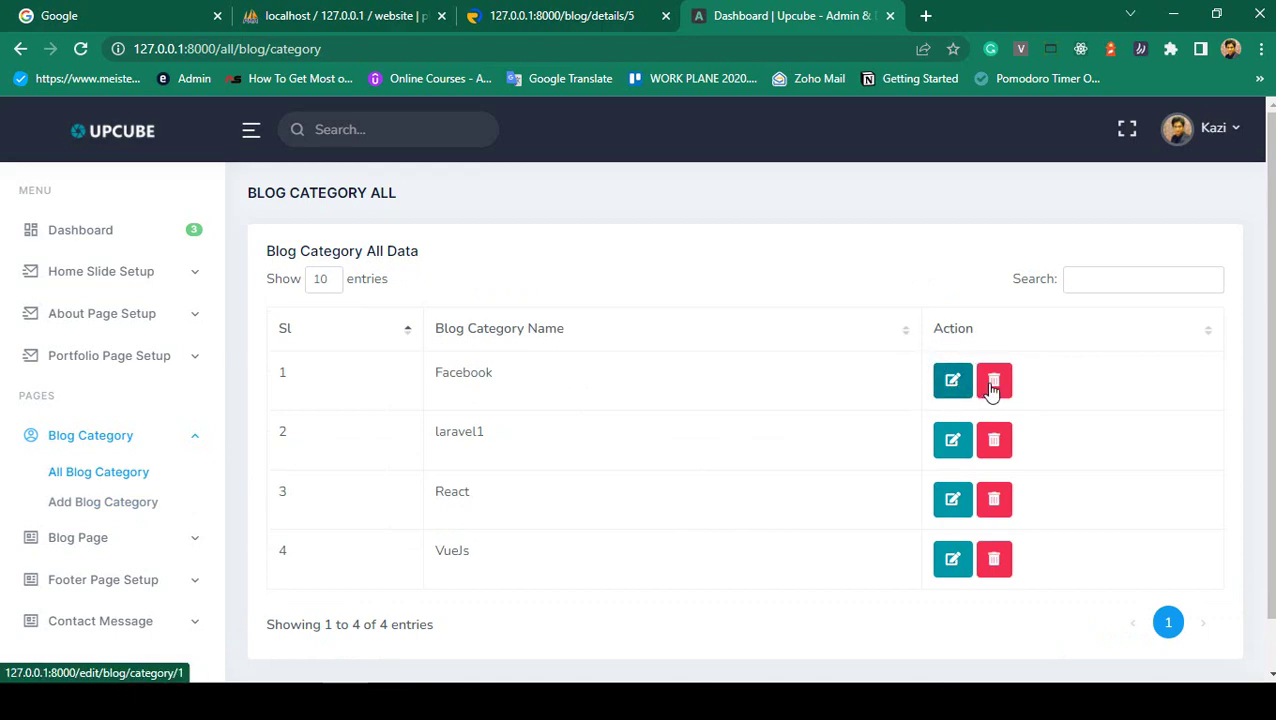
{"action": "left_click", "coordinate": [993, 386]}
{"action": "left_click", "coordinate": [720, 492]}
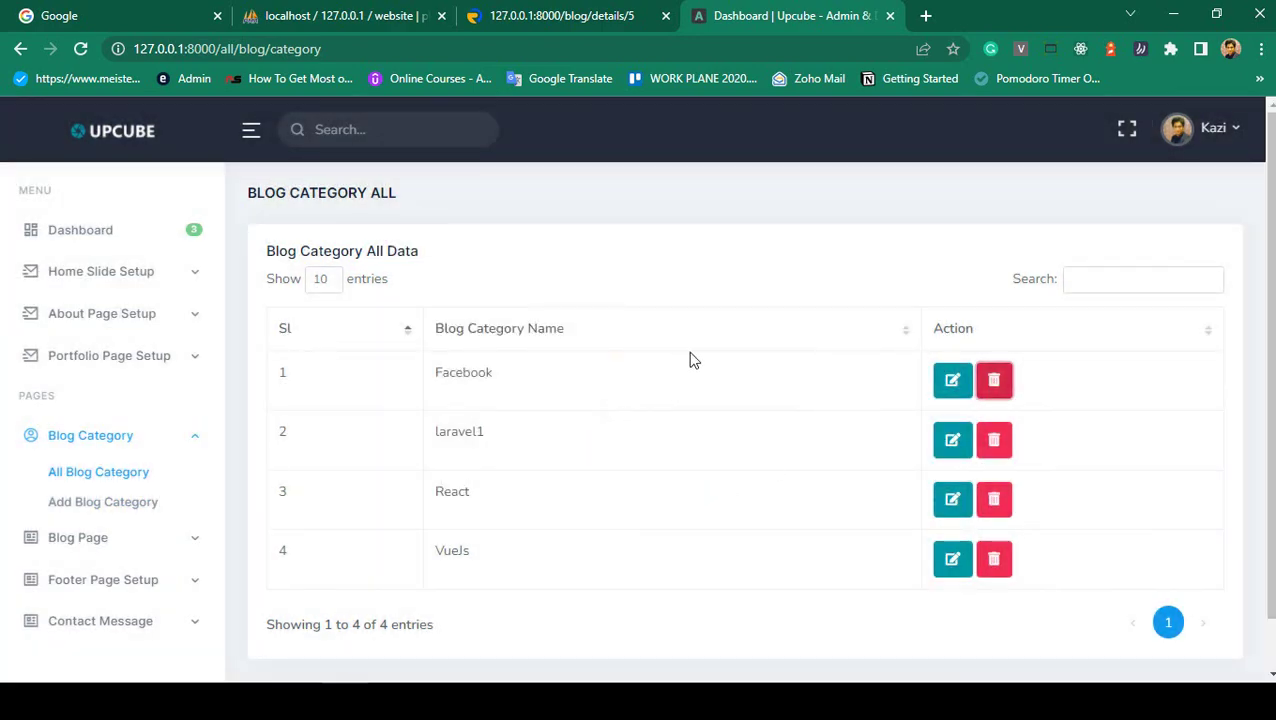
{"action": "left_click", "coordinate": [552, 16]}
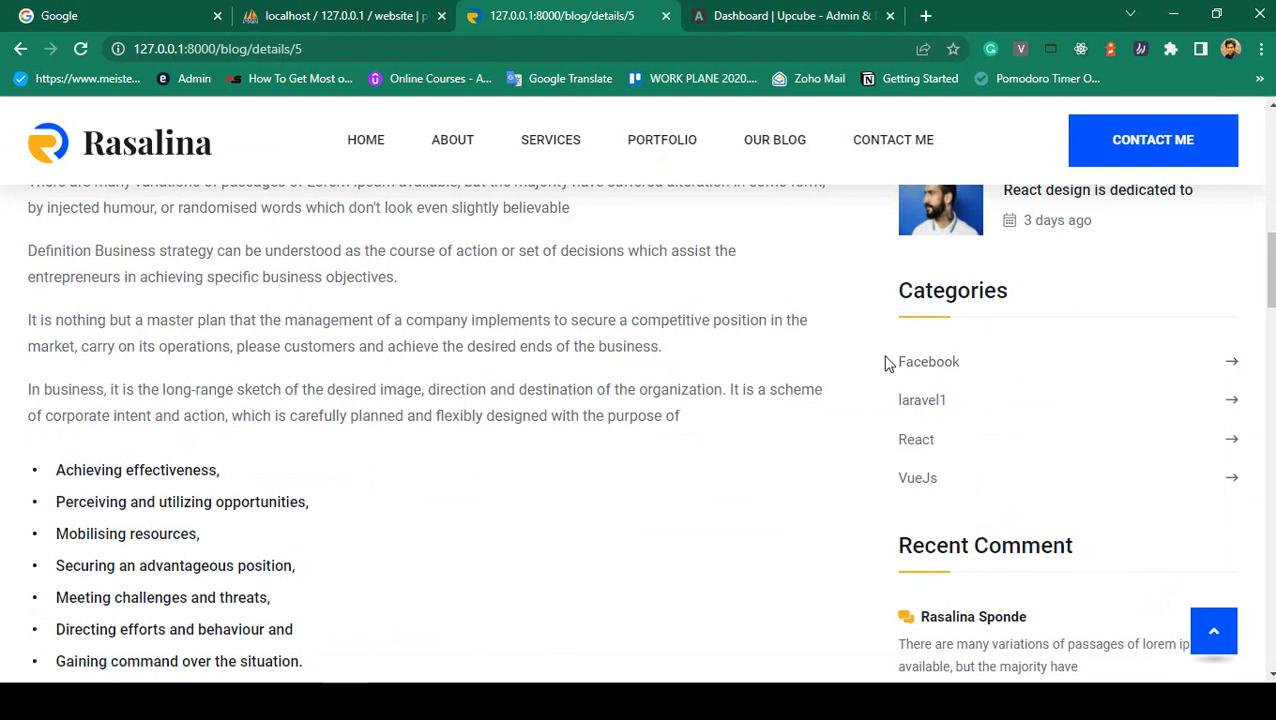
- Open the Facebook category's post list and browse it
{"action": "left_click", "coordinate": [930, 370]}
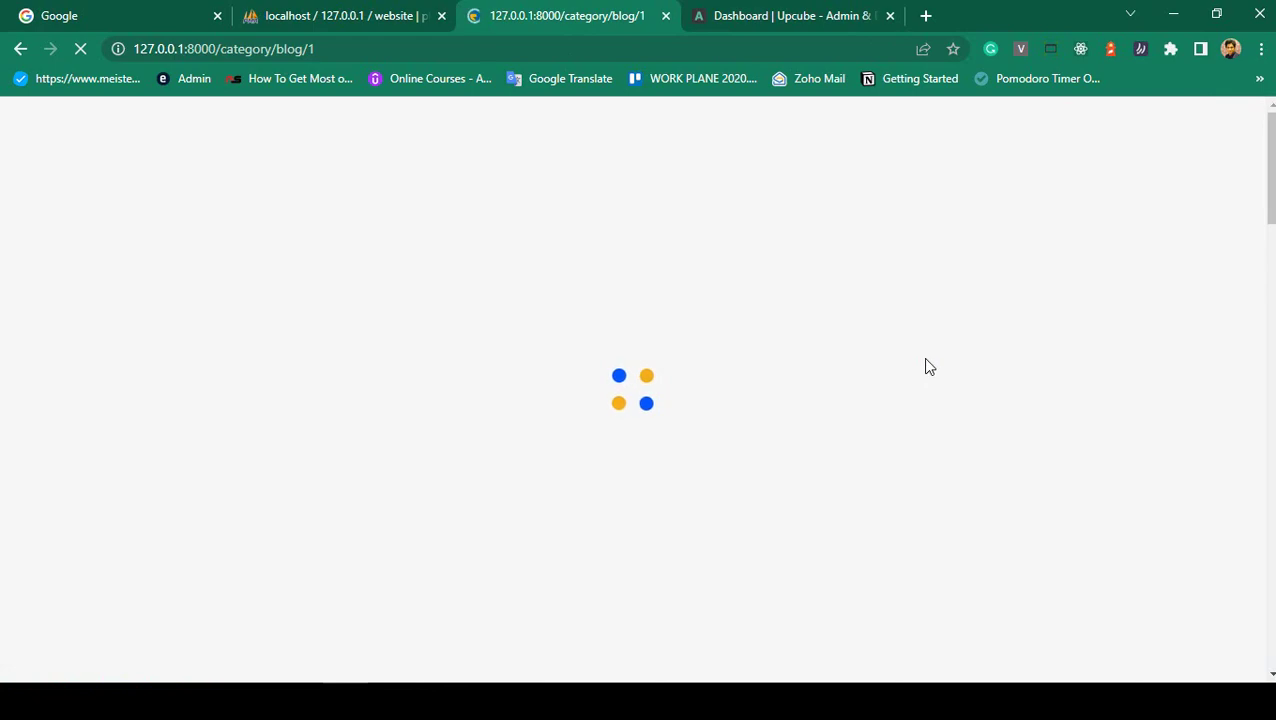
{"action": "scroll", "coordinate": [632, 270], "scroll_direction": "down", "scroll_amount": 5}
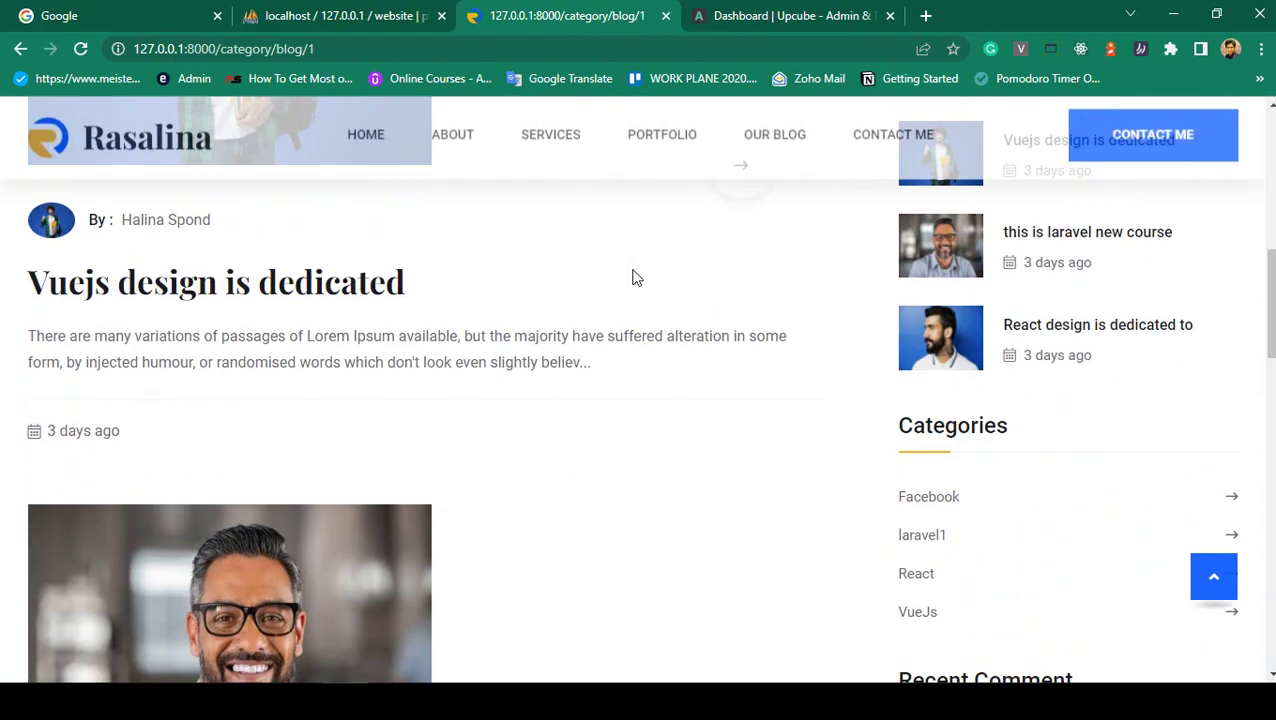
{"action": "scroll", "coordinate": [632, 277], "scroll_direction": "down", "scroll_amount": 6}
{"action": "scroll", "coordinate": [548, 337], "scroll_direction": "up", "scroll_amount": 3}
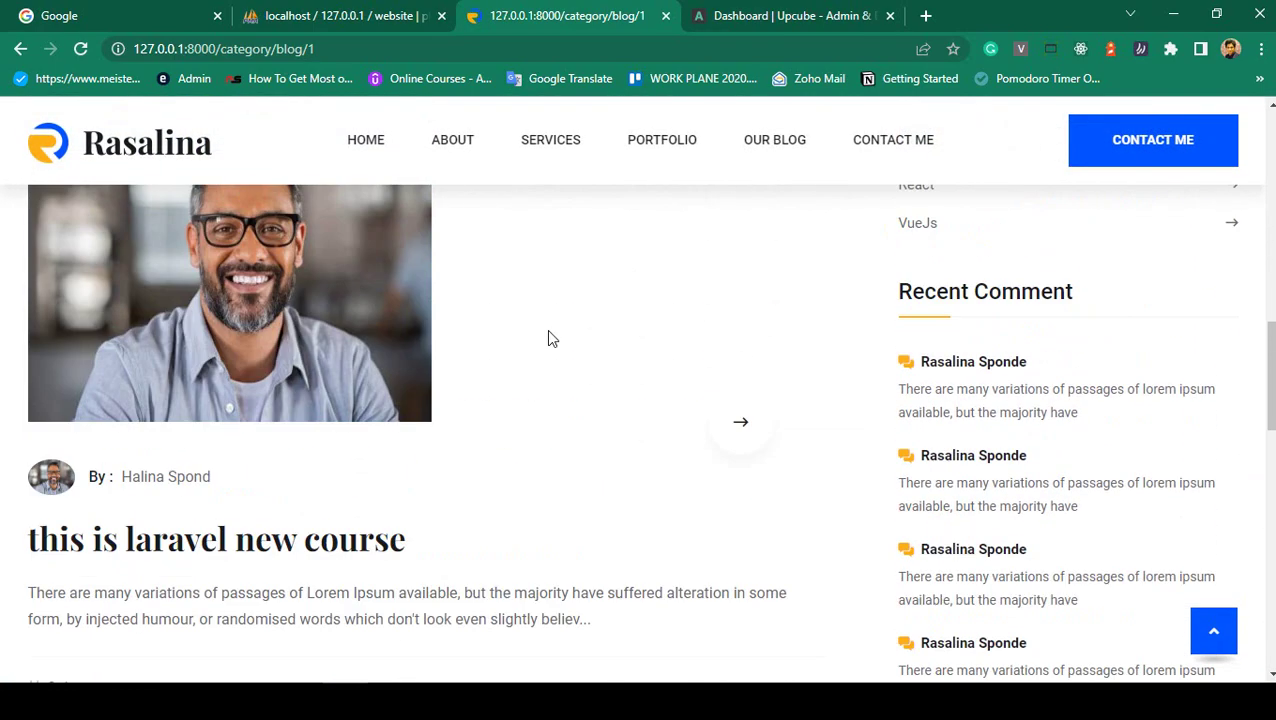
{"action": "scroll", "coordinate": [288, 464], "scroll_direction": "up", "scroll_amount": 7}
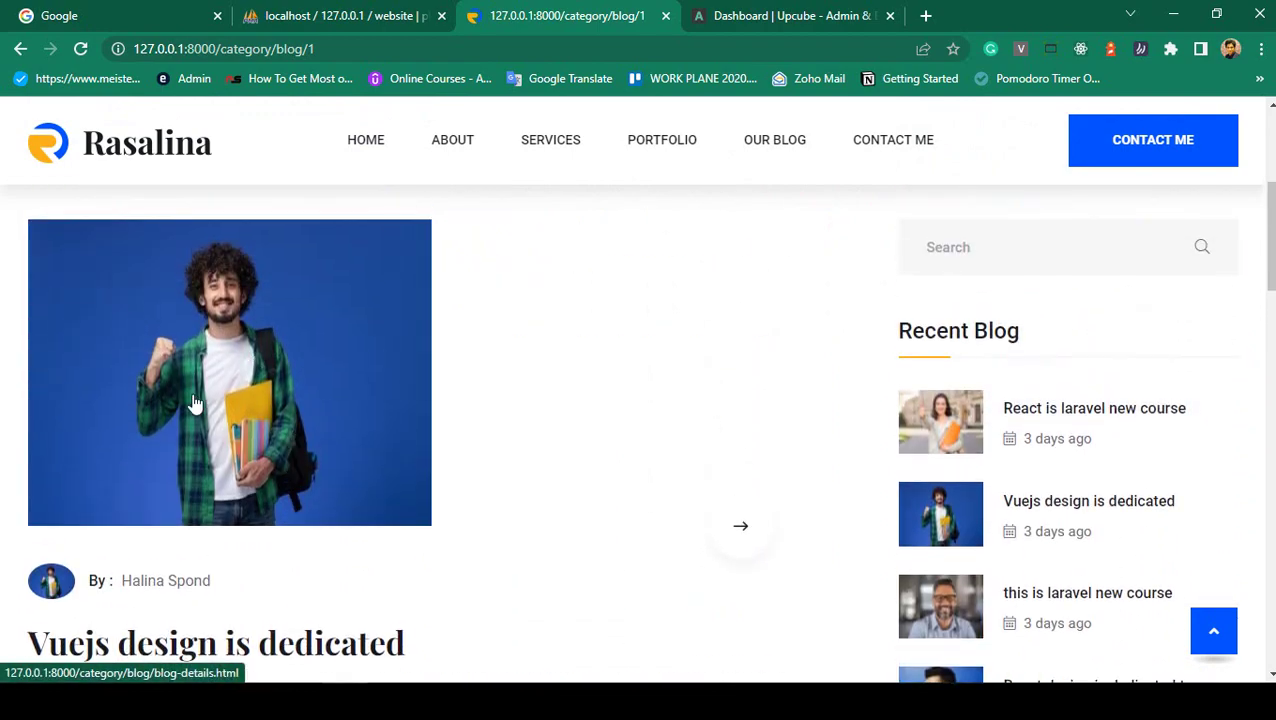
{"action": "scroll", "coordinate": [194, 400], "scroll_direction": "down", "scroll_amount": 5}
{"action": "scroll", "coordinate": [253, 396], "scroll_direction": "up", "scroll_amount": 3}
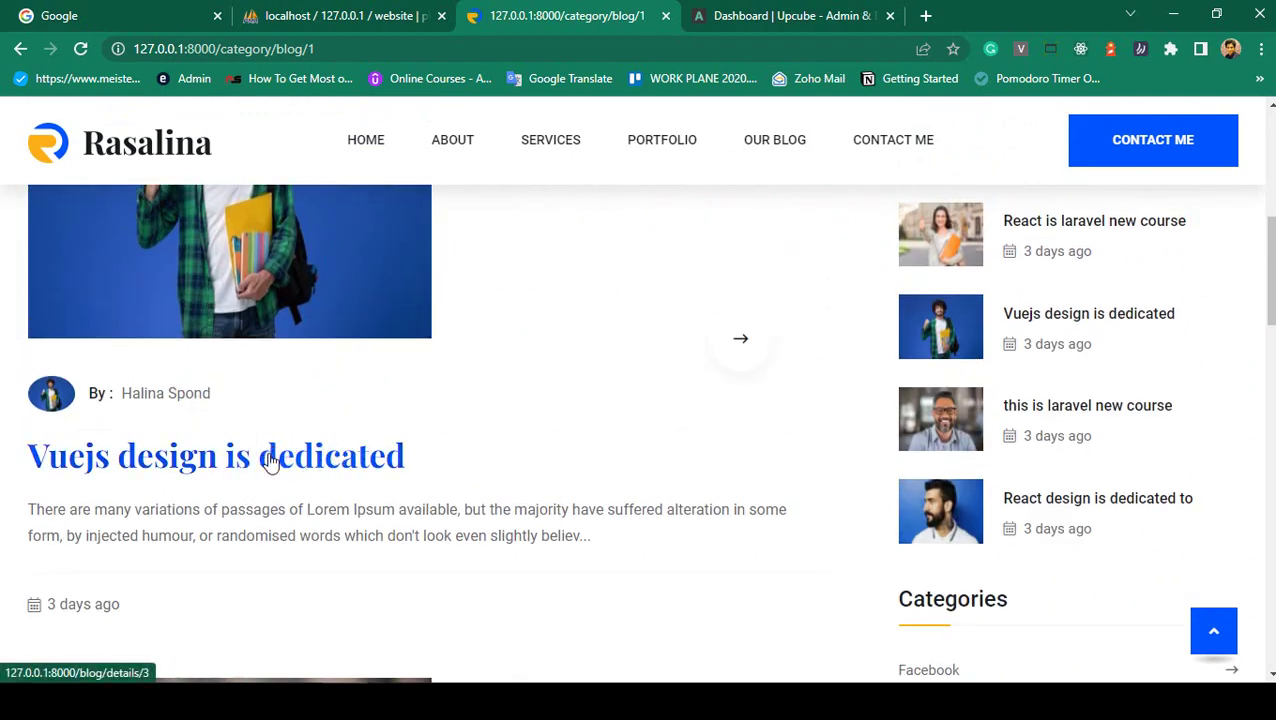
{"action": "scroll", "coordinate": [288, 452], "scroll_direction": "down", "scroll_amount": 3}
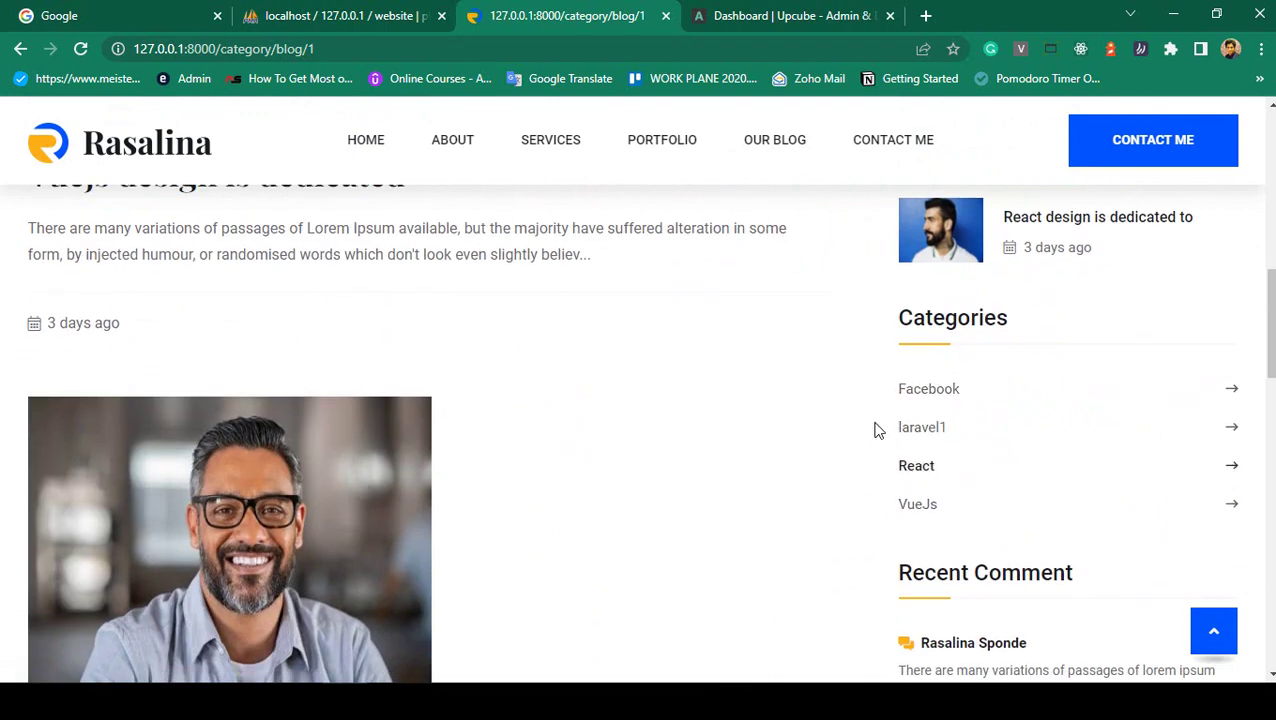
{"action": "scroll", "coordinate": [655, 362], "scroll_direction": "up", "scroll_amount": 6}
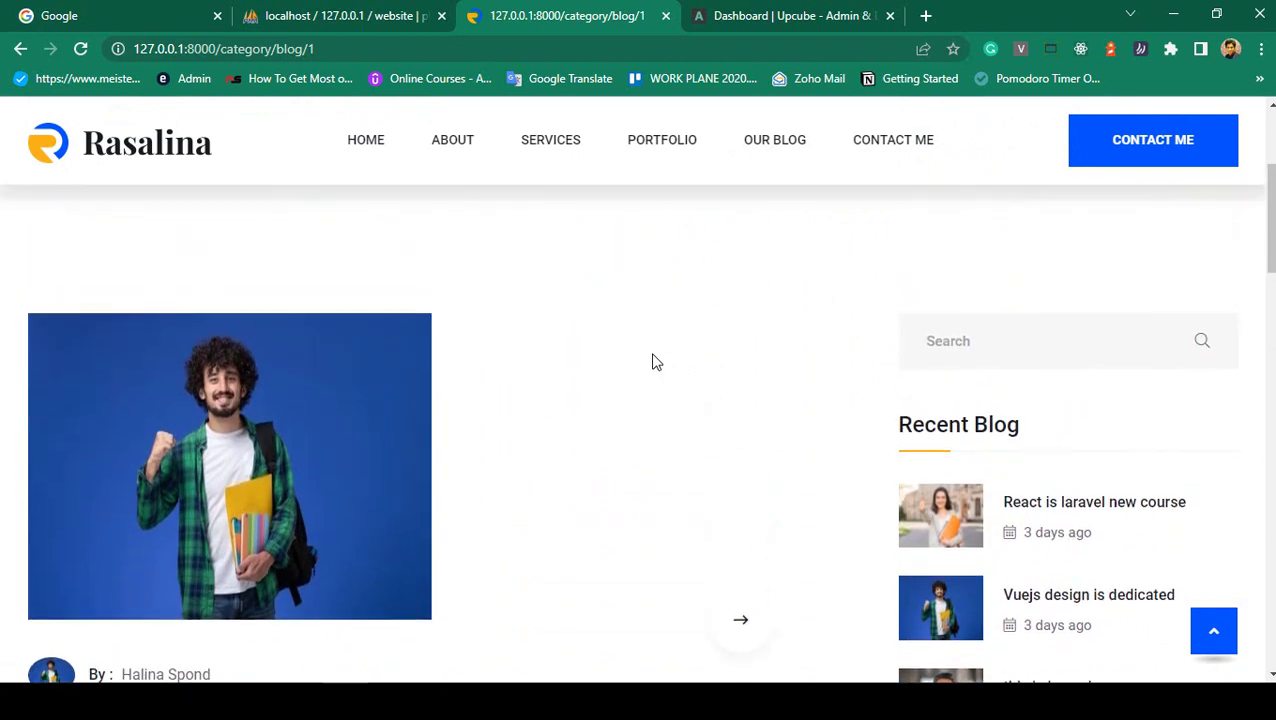
{"action": "scroll", "coordinate": [655, 362], "scroll_direction": "down", "scroll_amount": 3}
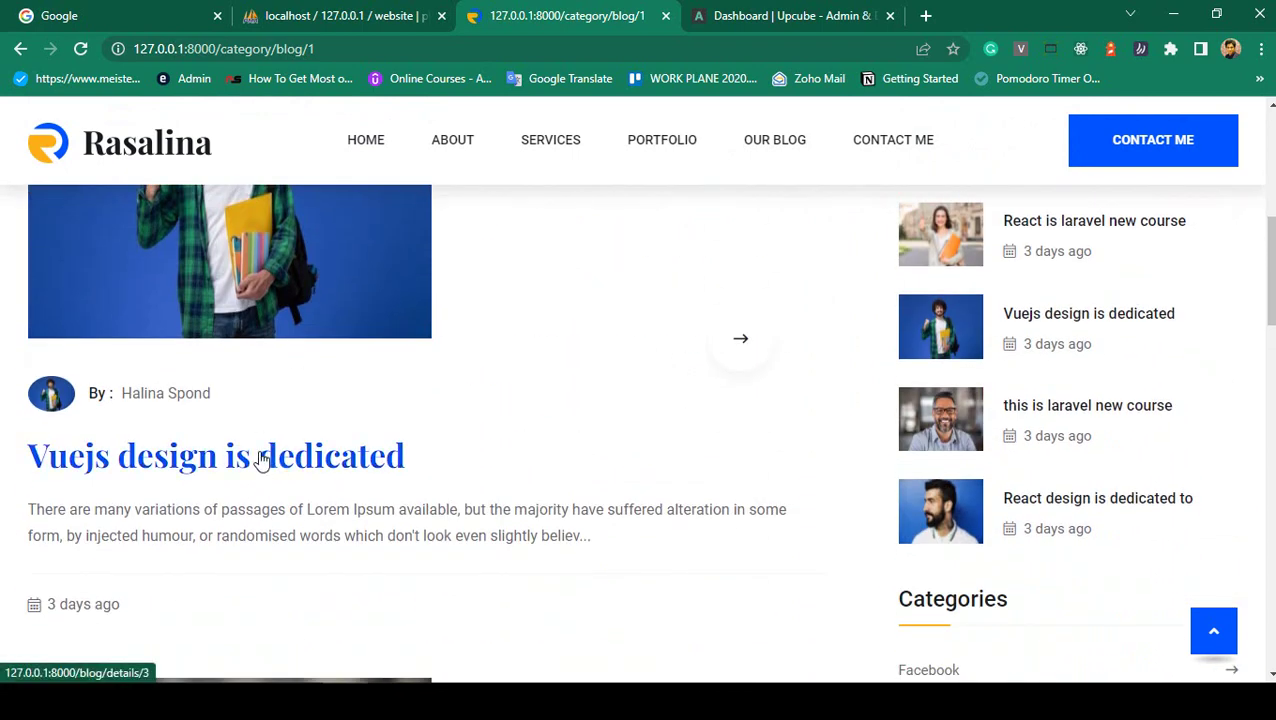
- Read the 'Vuejs Design Is Dedicated' post at /blog/details/3, then go to the About page
{"action": "left_click", "coordinate": [280, 457]}
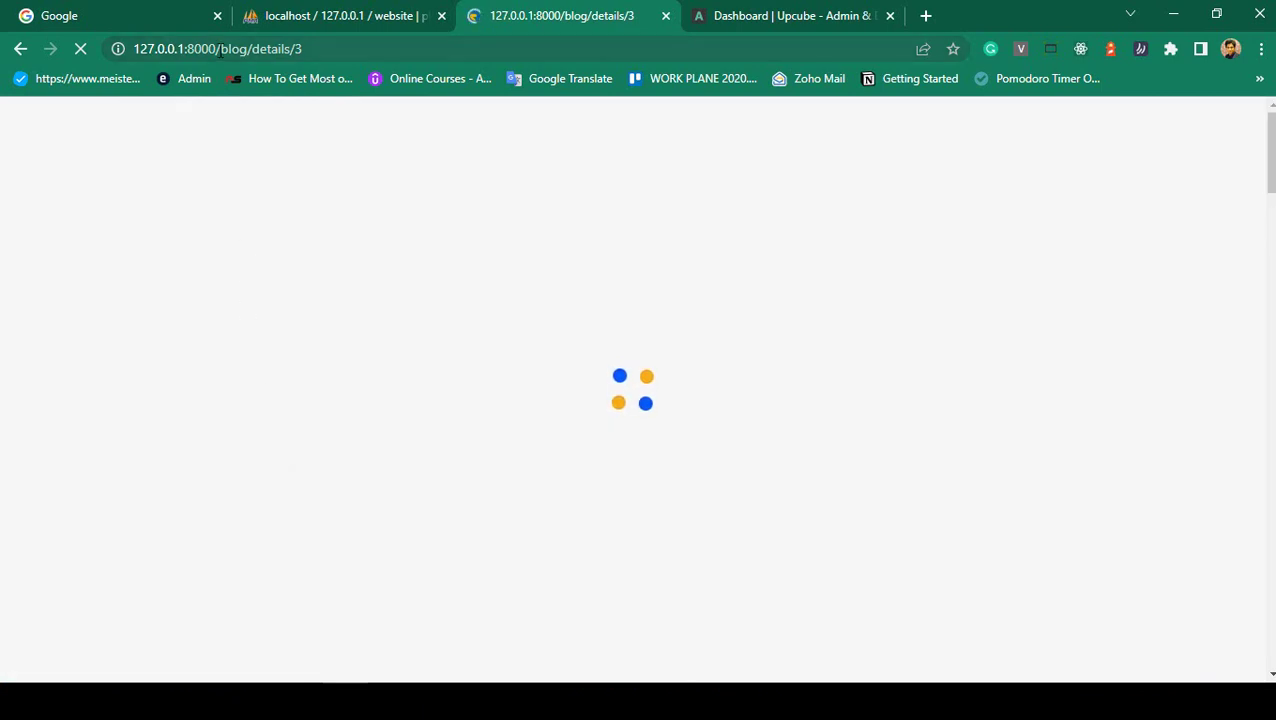
{"action": "left_click_drag", "start_coordinate": [220, 52], "coordinate": [305, 50]}
{"action": "left_click", "coordinate": [340, 50]}
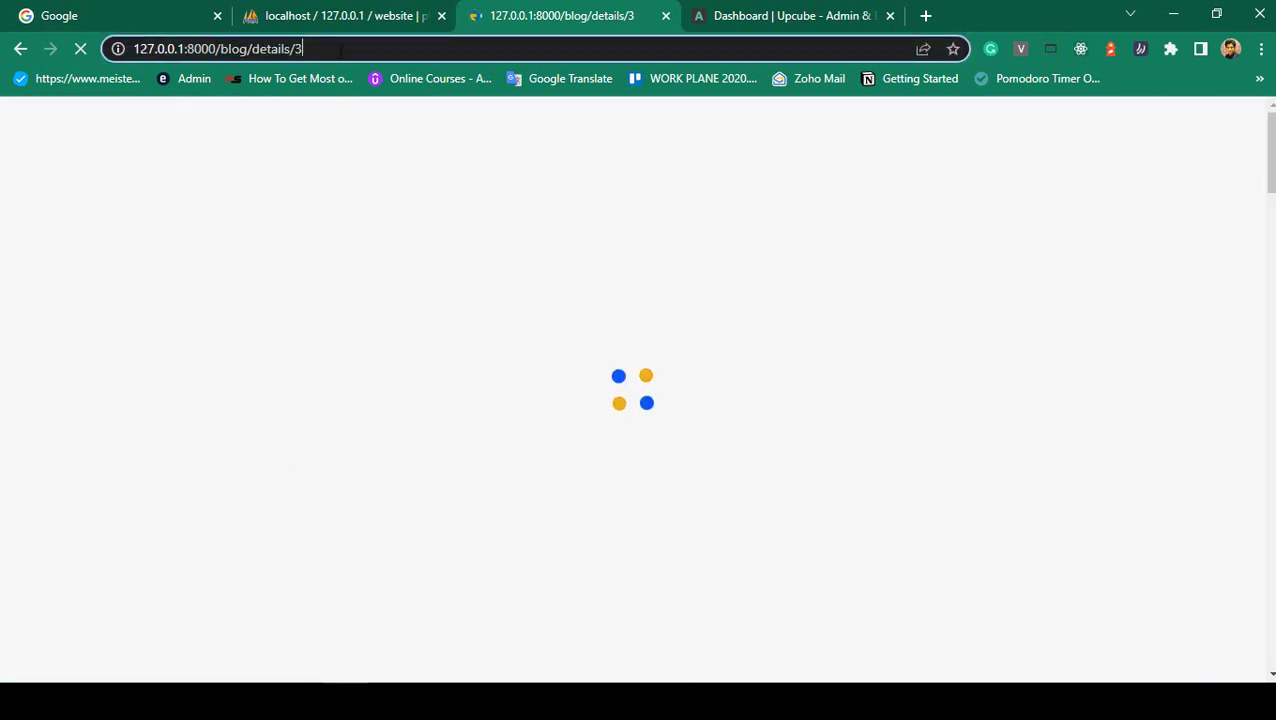
{"action": "scroll", "coordinate": [727, 335], "scroll_direction": "down", "scroll_amount": 2}
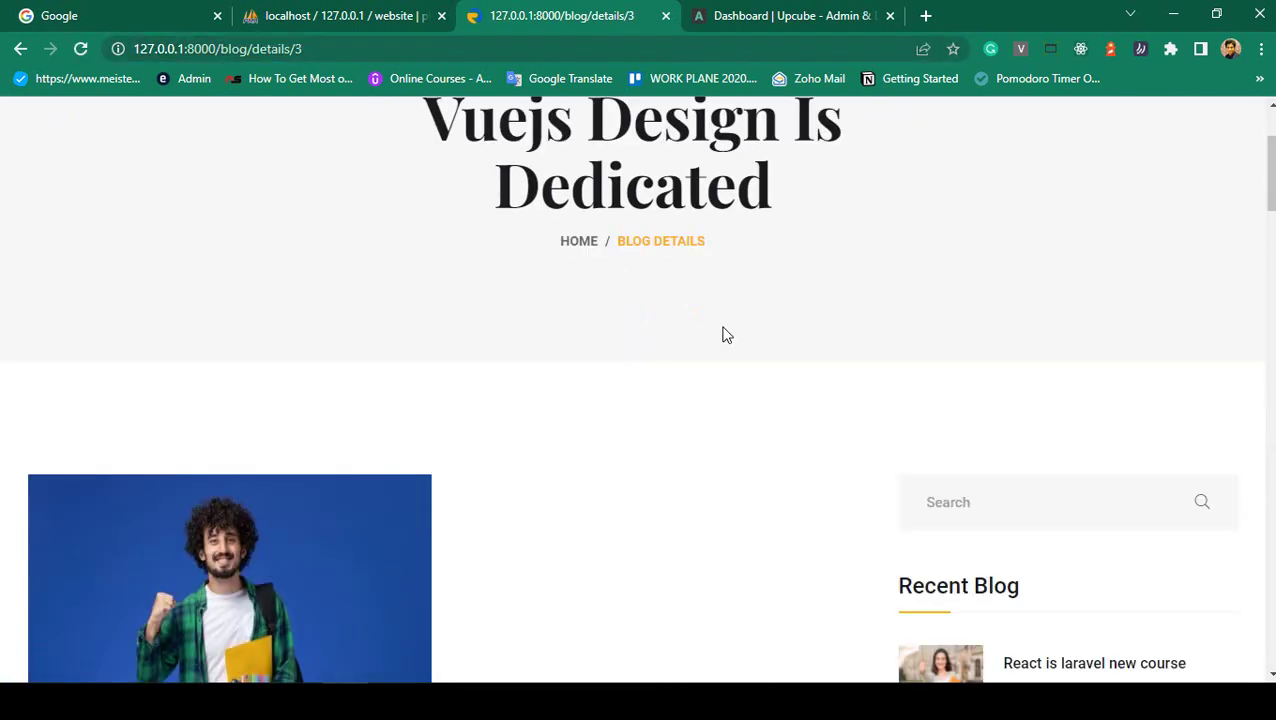
{"action": "scroll", "coordinate": [723, 336], "scroll_direction": "down", "scroll_amount": 5}
{"action": "scroll", "coordinate": [272, 412], "scroll_direction": "down", "scroll_amount": 3}
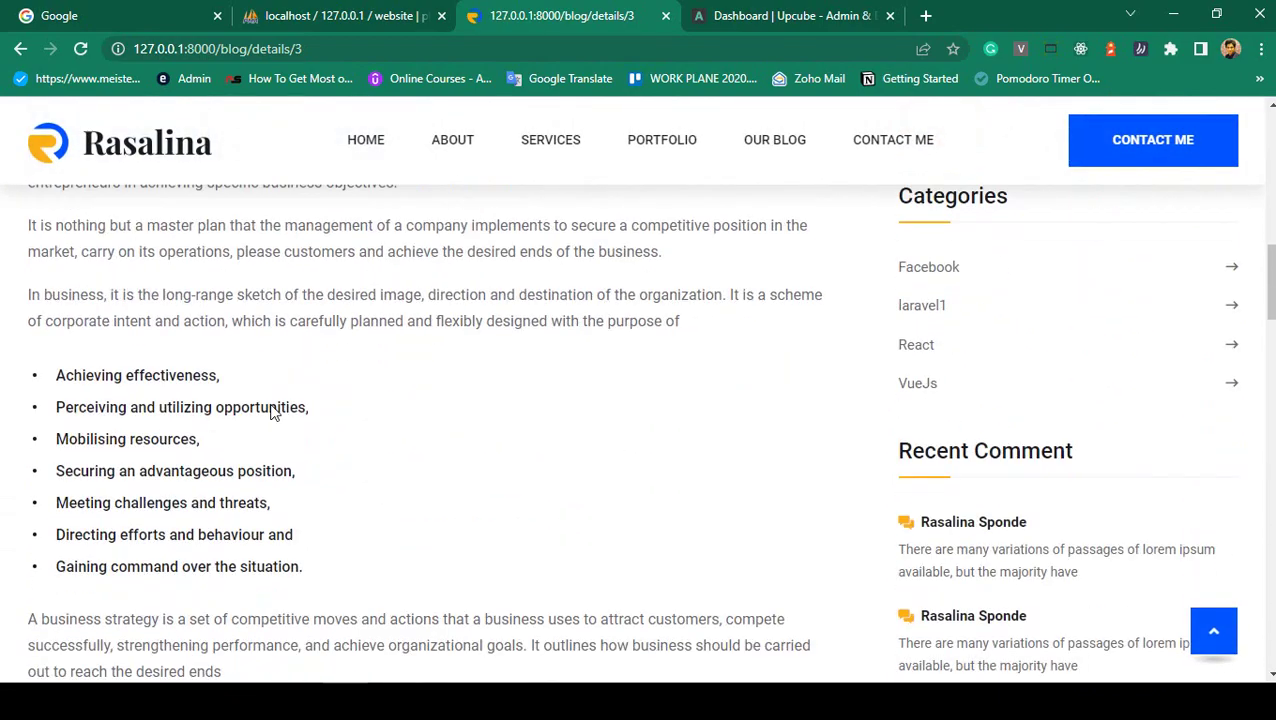
{"action": "scroll", "coordinate": [272, 412], "scroll_direction": "down", "scroll_amount": 3}
{"action": "scroll", "coordinate": [277, 412], "scroll_direction": "up", "scroll_amount": 15}
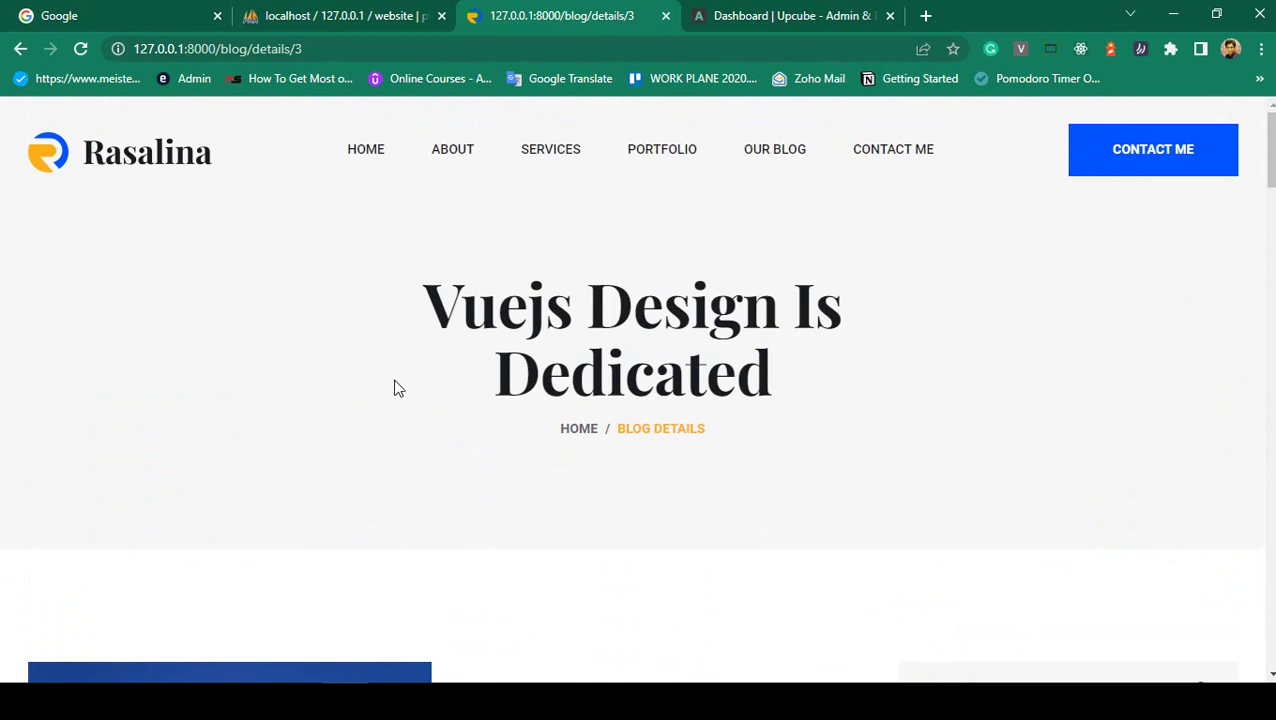
{"action": "left_click", "coordinate": [451, 162]}
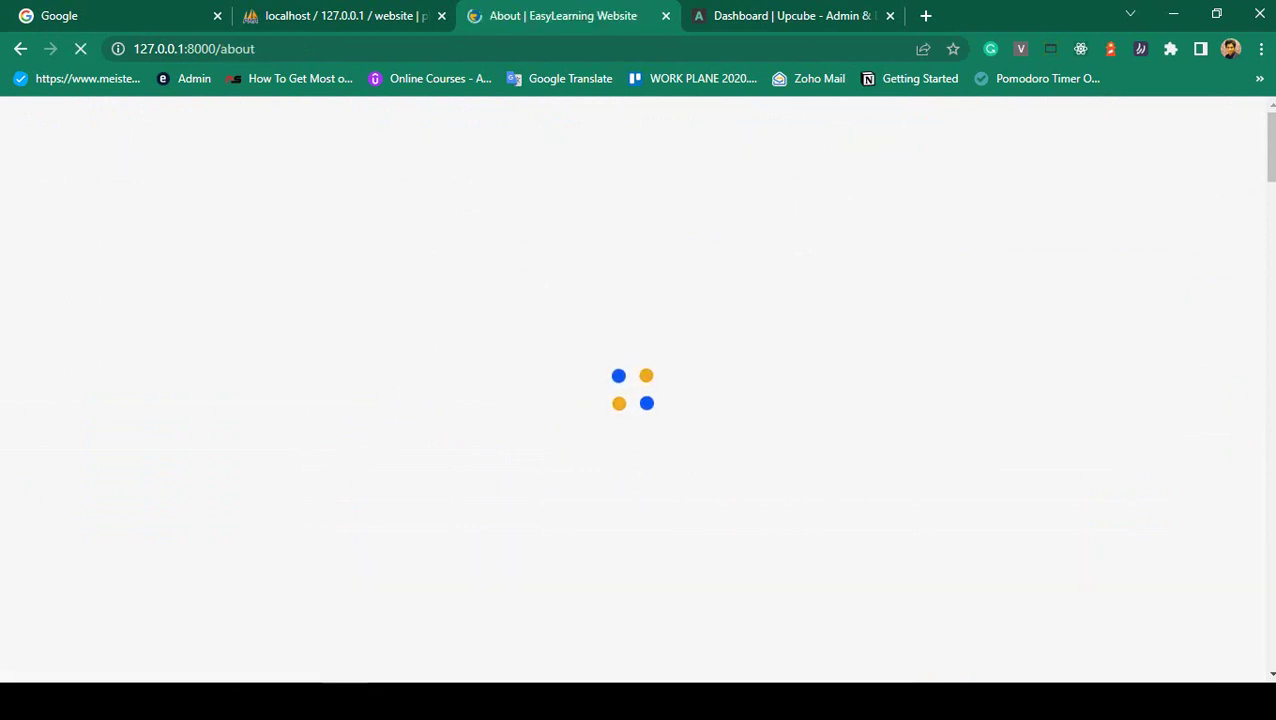
- In Upcube, collapse Blog Category, expand Blog Page and open the Add Blog form
{"action": "left_click", "coordinate": [785, 14]}
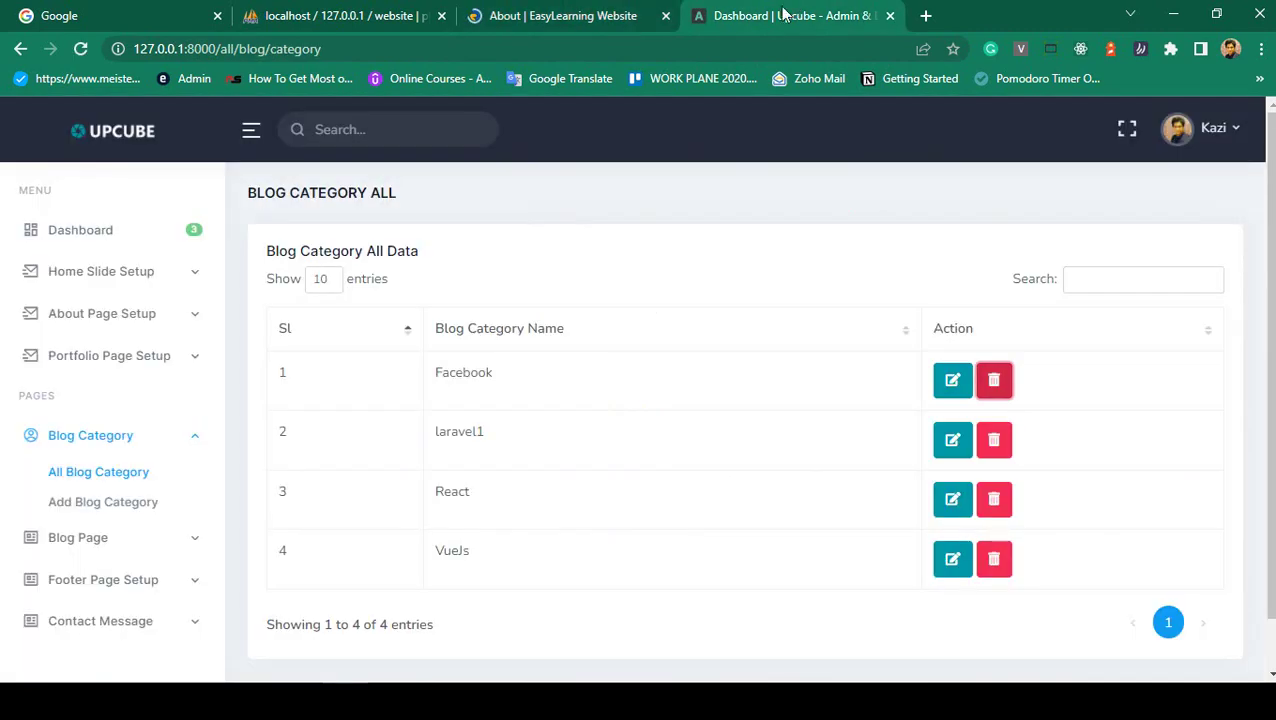
{"action": "left_click", "coordinate": [92, 437]}
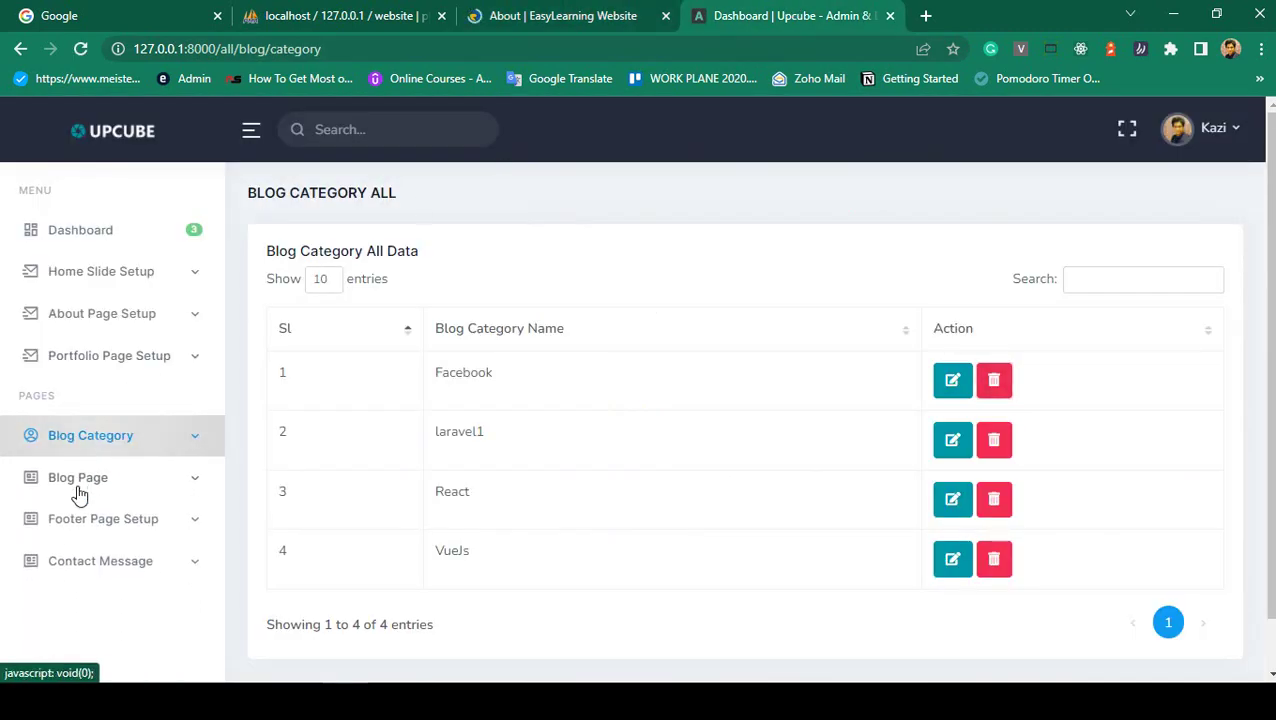
{"action": "left_click", "coordinate": [79, 490]}
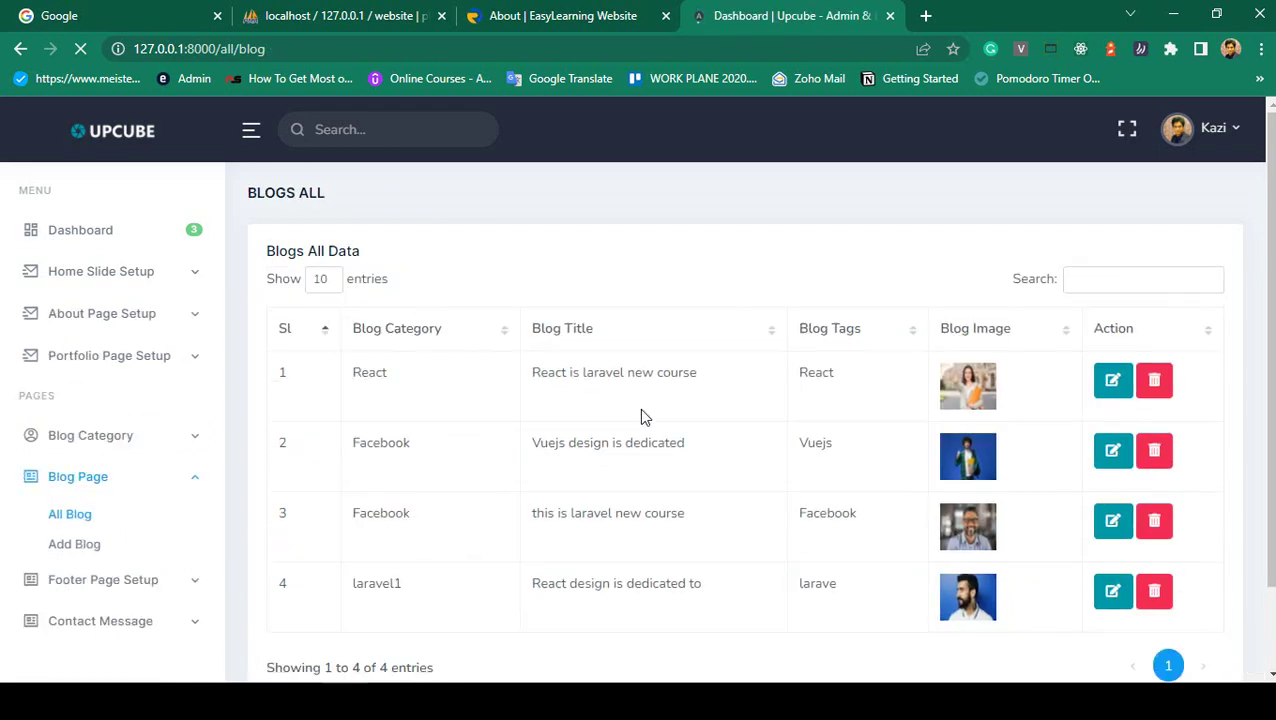
{"action": "scroll", "coordinate": [639, 408], "scroll_direction": "down", "scroll_amount": 1}
{"action": "scroll", "coordinate": [651, 413], "scroll_direction": "up", "scroll_amount": 1}
{"action": "left_click", "coordinate": [78, 551]}
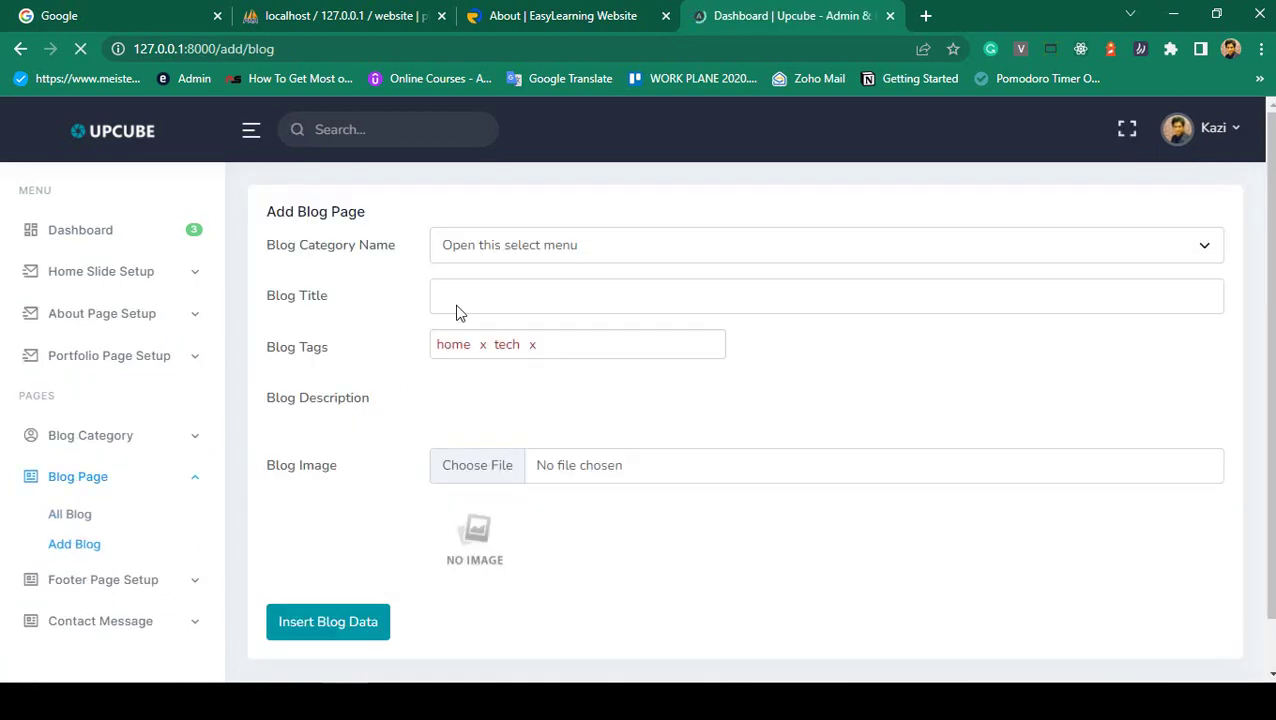
- Check the Add Blog category choices, title and description fields, then return to the About page
{"action": "left_click", "coordinate": [487, 250]}
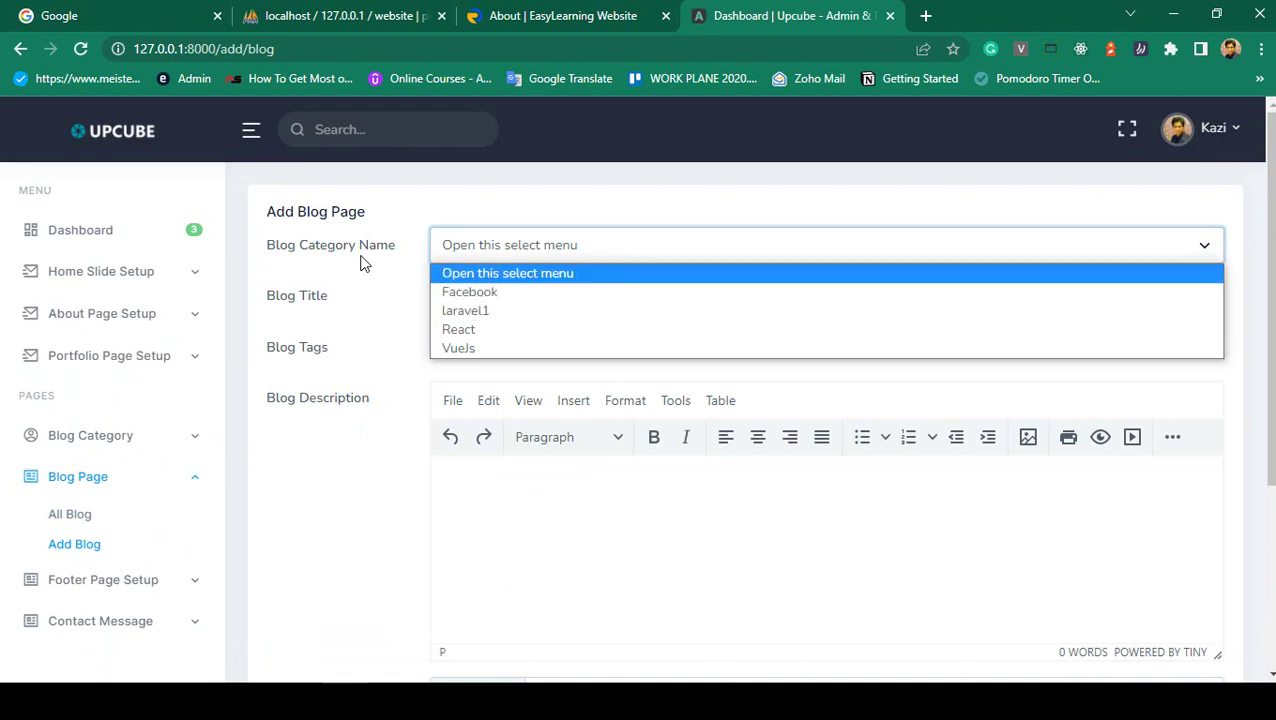
{"action": "key", "text": "Tab"}
{"action": "left_click", "coordinate": [472, 256]}
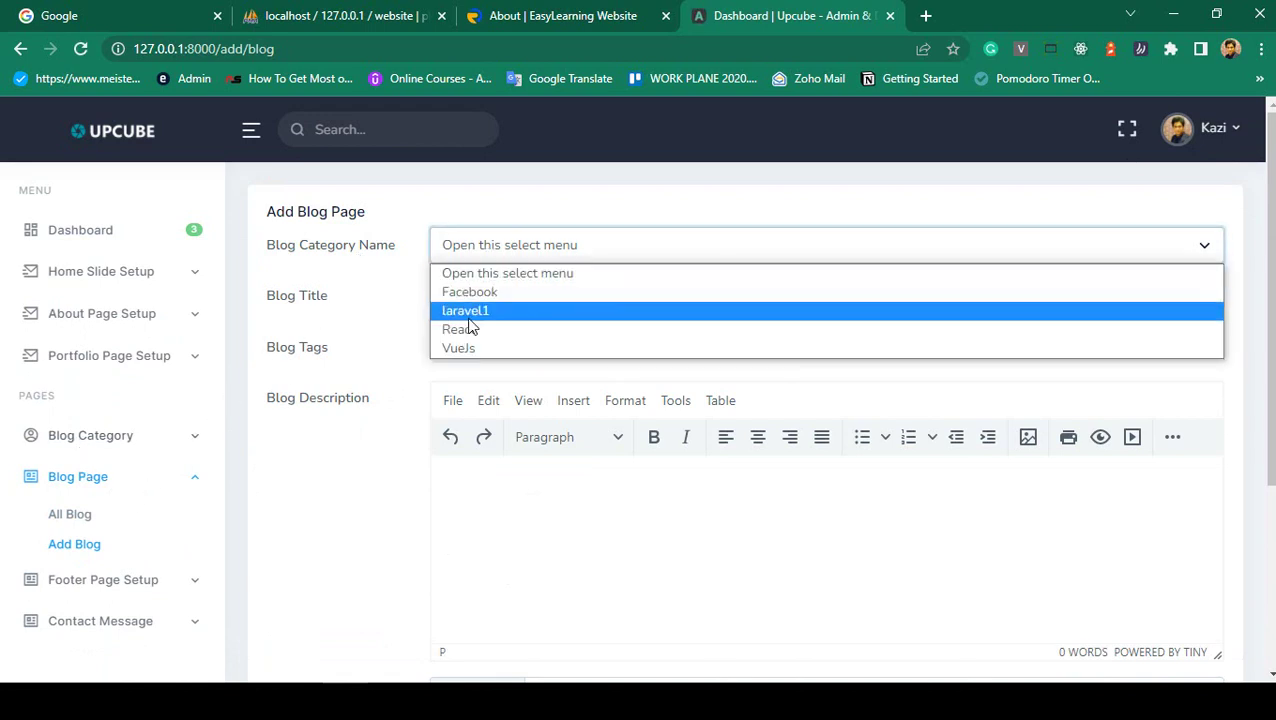
{"action": "left_click", "coordinate": [405, 285]}
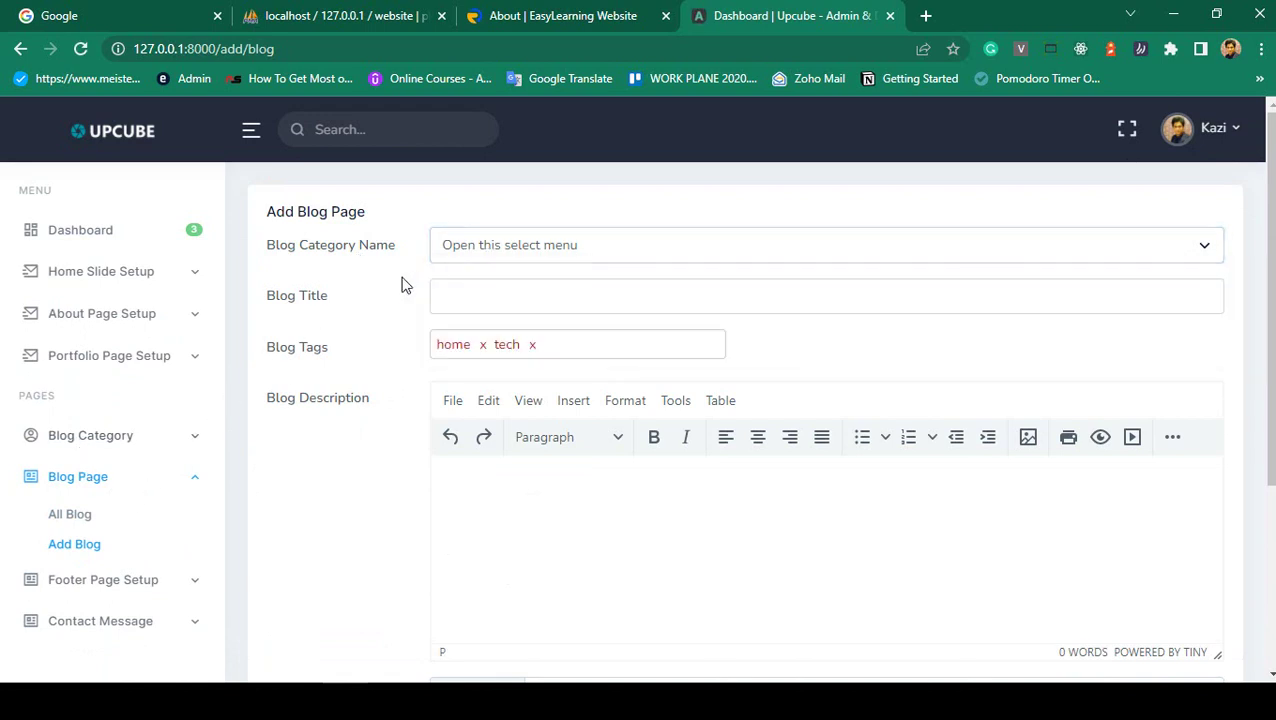
{"action": "left_click", "coordinate": [482, 293]}
{"action": "left_click", "coordinate": [326, 302]}
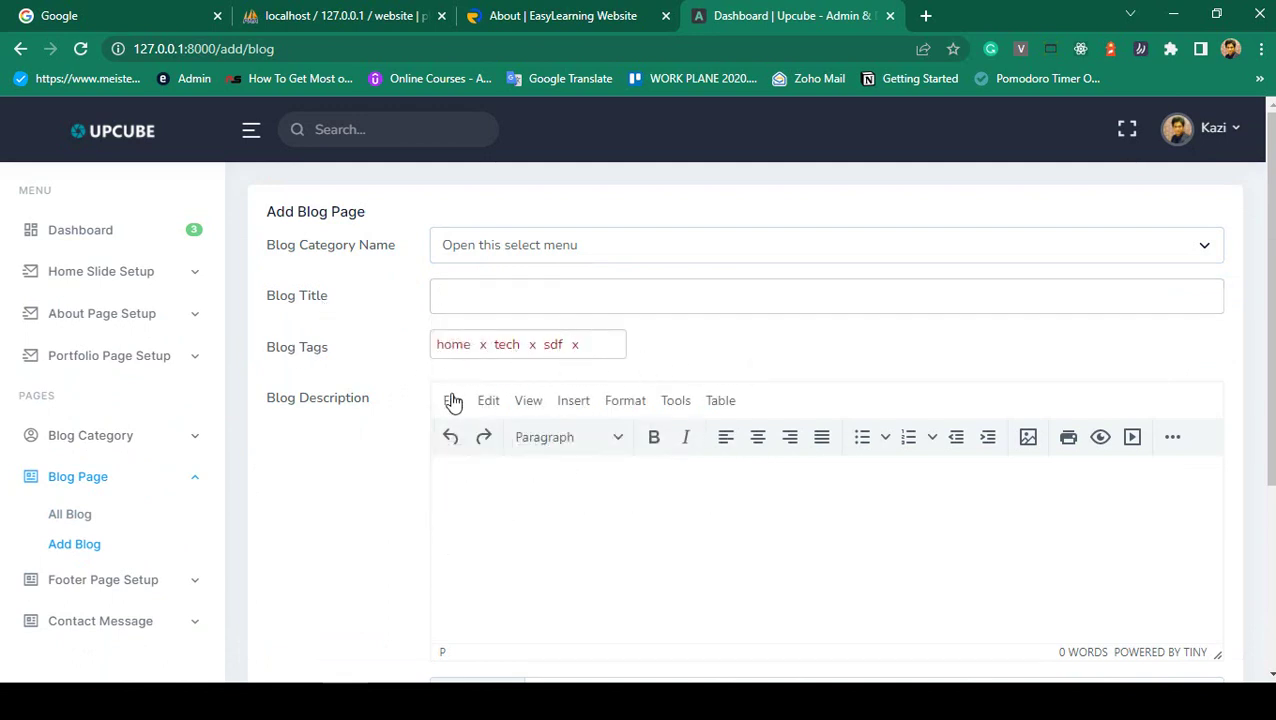
{"action": "left_click", "coordinate": [488, 508]}
{"action": "scroll", "coordinate": [510, 430], "scroll_direction": "down", "scroll_amount": 3}
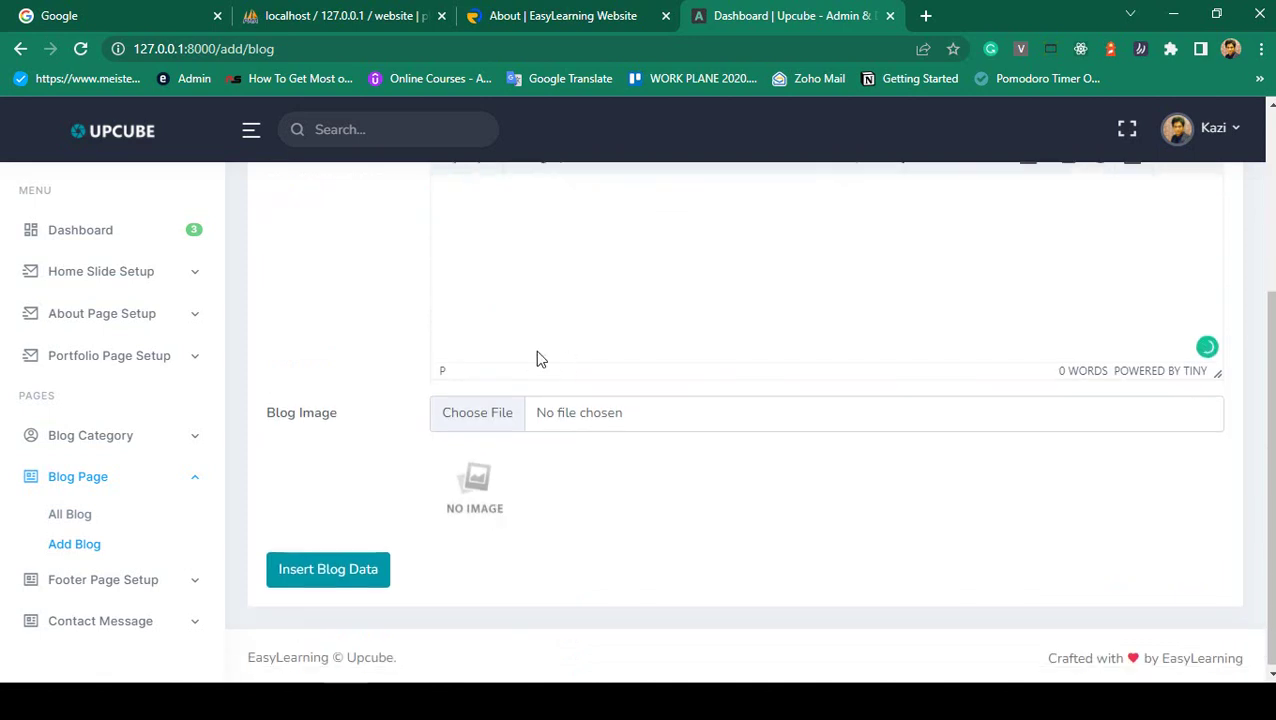
{"action": "scroll", "coordinate": [484, 476], "scroll_direction": "up", "scroll_amount": 2}
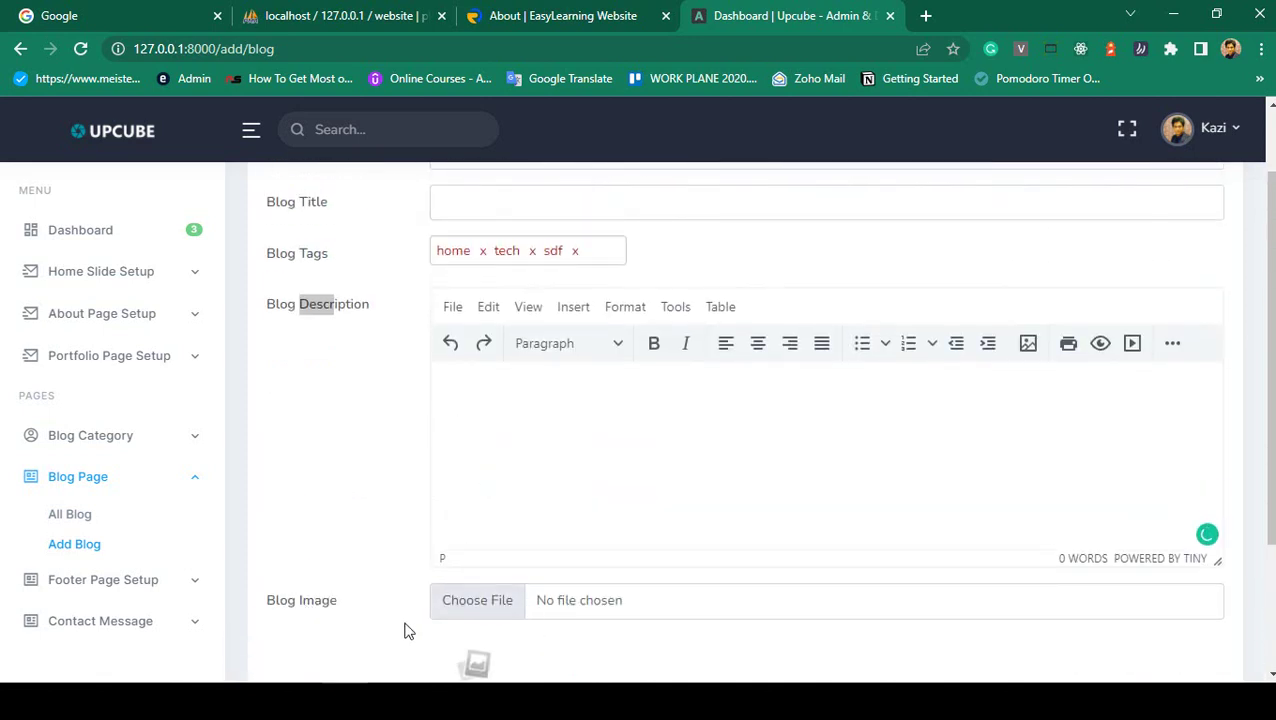
{"action": "scroll", "coordinate": [415, 593], "scroll_direction": "down", "scroll_amount": 1}
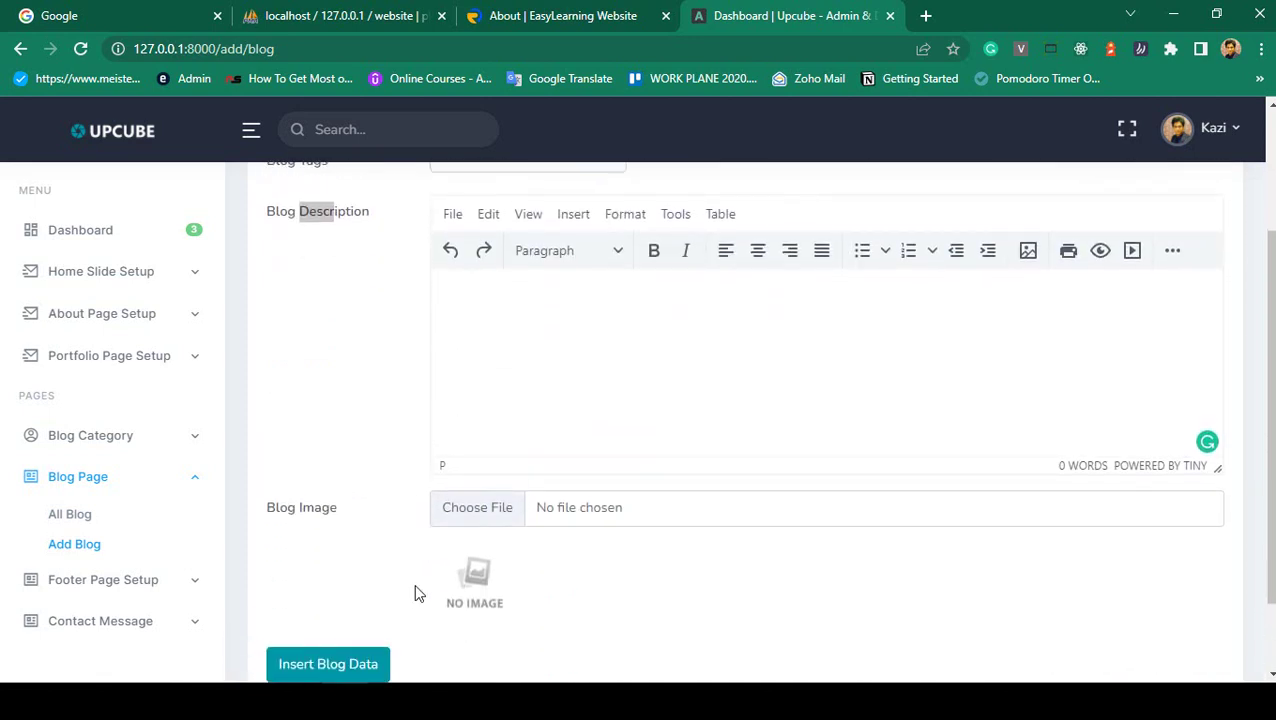
{"action": "scroll", "coordinate": [413, 575], "scroll_direction": "up", "scroll_amount": 1}
{"action": "scroll", "coordinate": [413, 570], "scroll_direction": "down", "scroll_amount": 2}
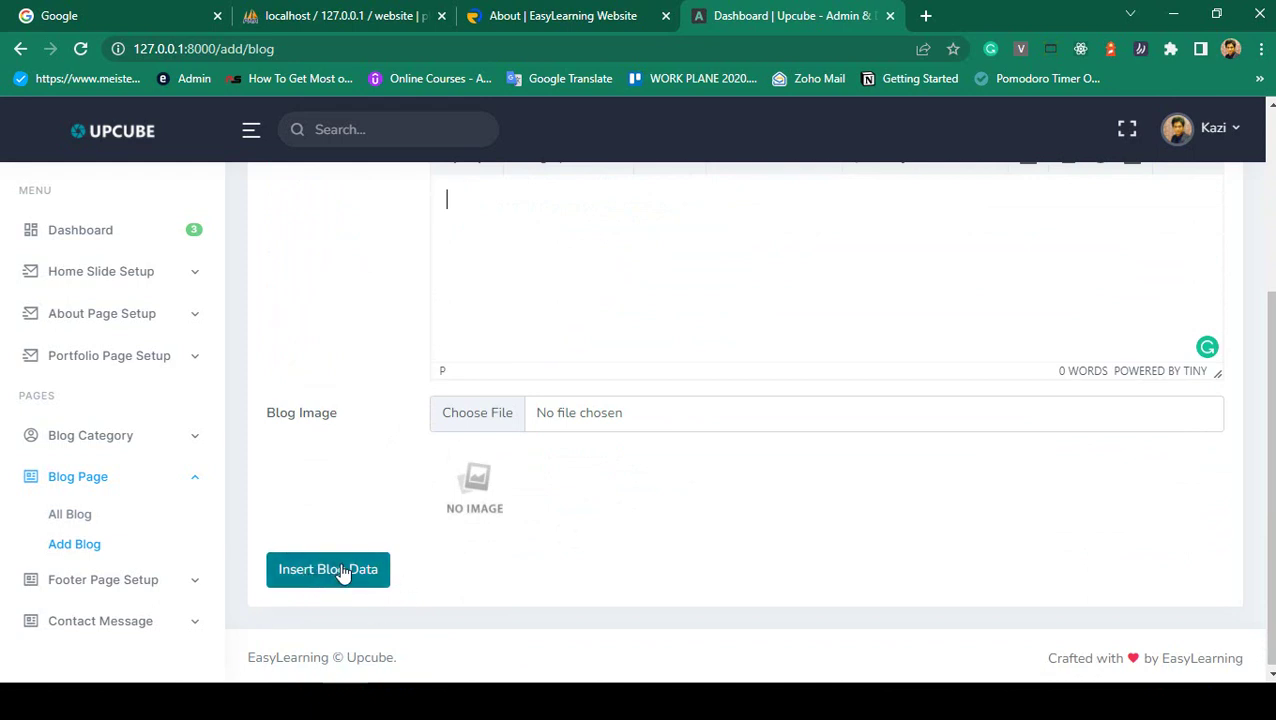
{"action": "scroll", "coordinate": [342, 572], "scroll_direction": "up", "scroll_amount": 2}
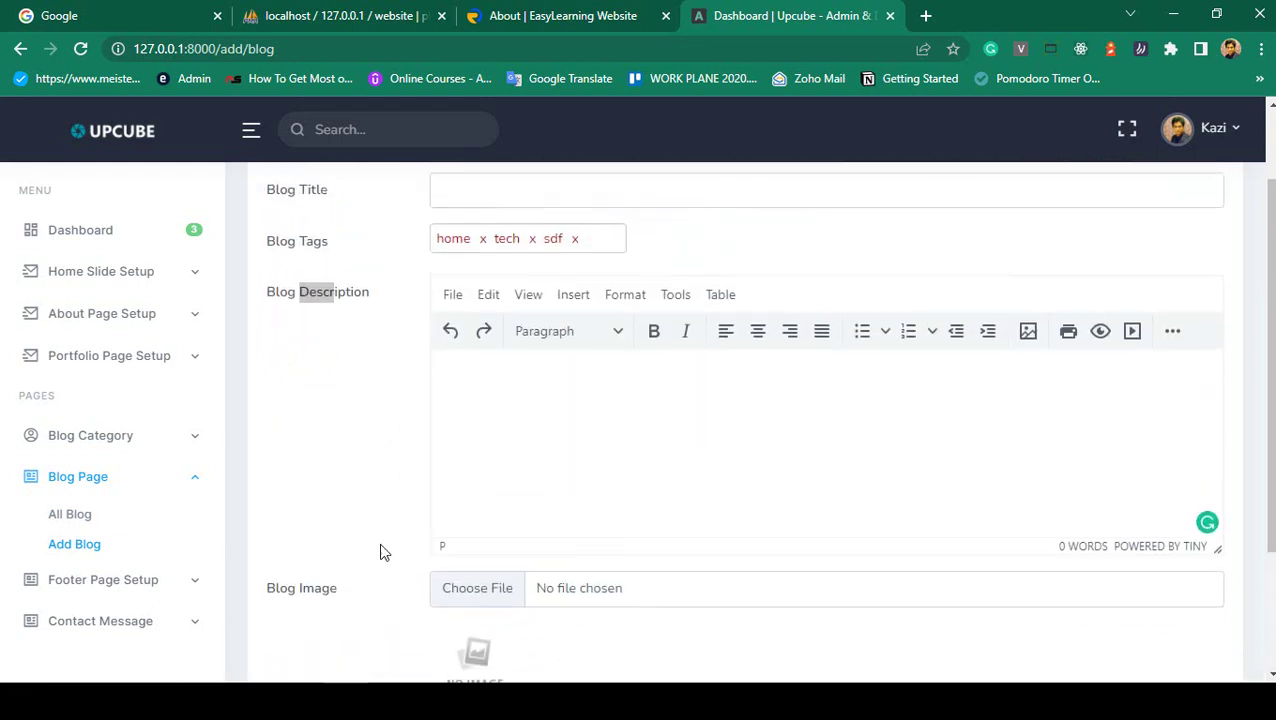
{"action": "left_click", "coordinate": [597, 8]}
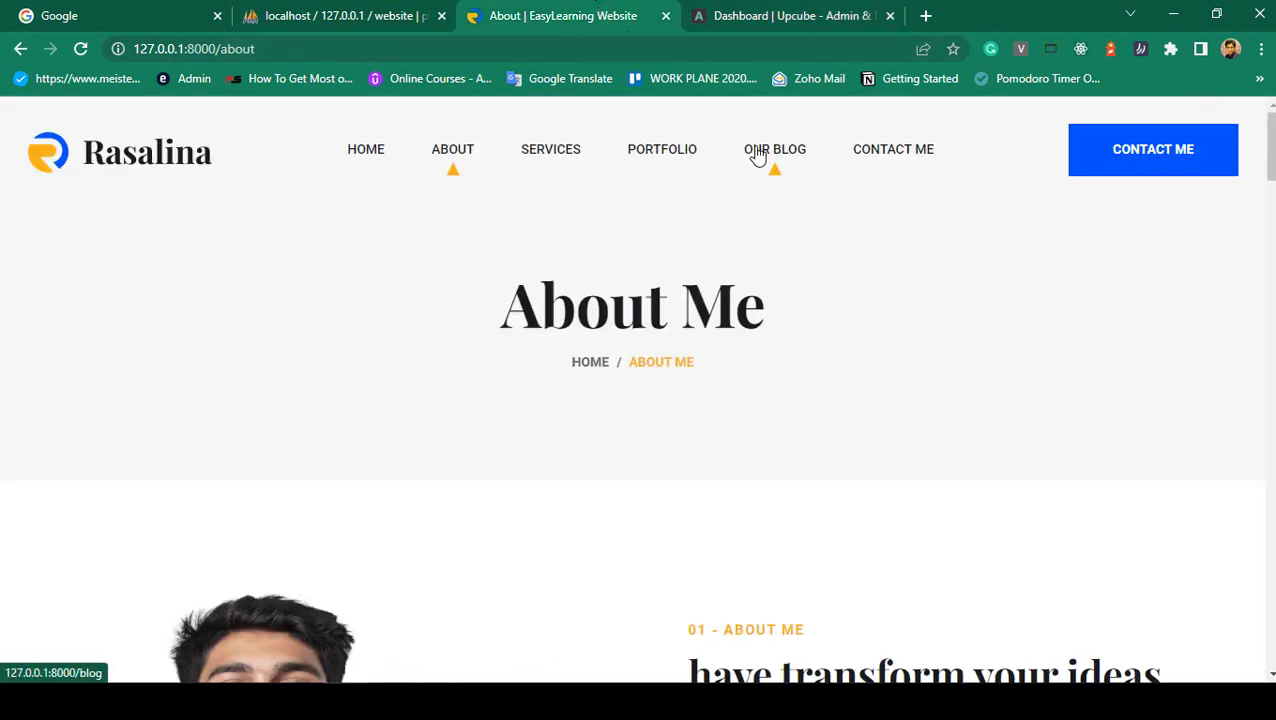
{"action": "scroll", "coordinate": [664, 300], "scroll_direction": "down", "scroll_amount": 6}
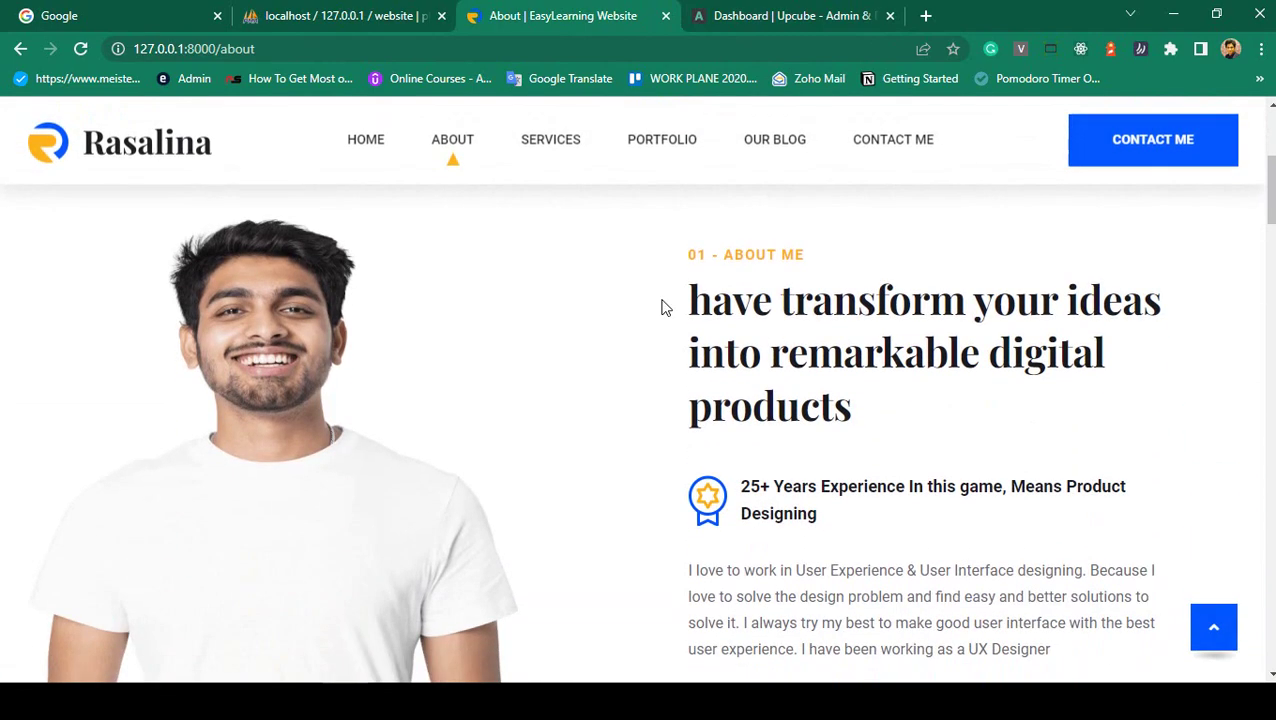
{"action": "scroll", "coordinate": [664, 307], "scroll_direction": "down", "scroll_amount": 2}
{"action": "scroll", "coordinate": [738, 335], "scroll_direction": "down", "scroll_amount": 3}
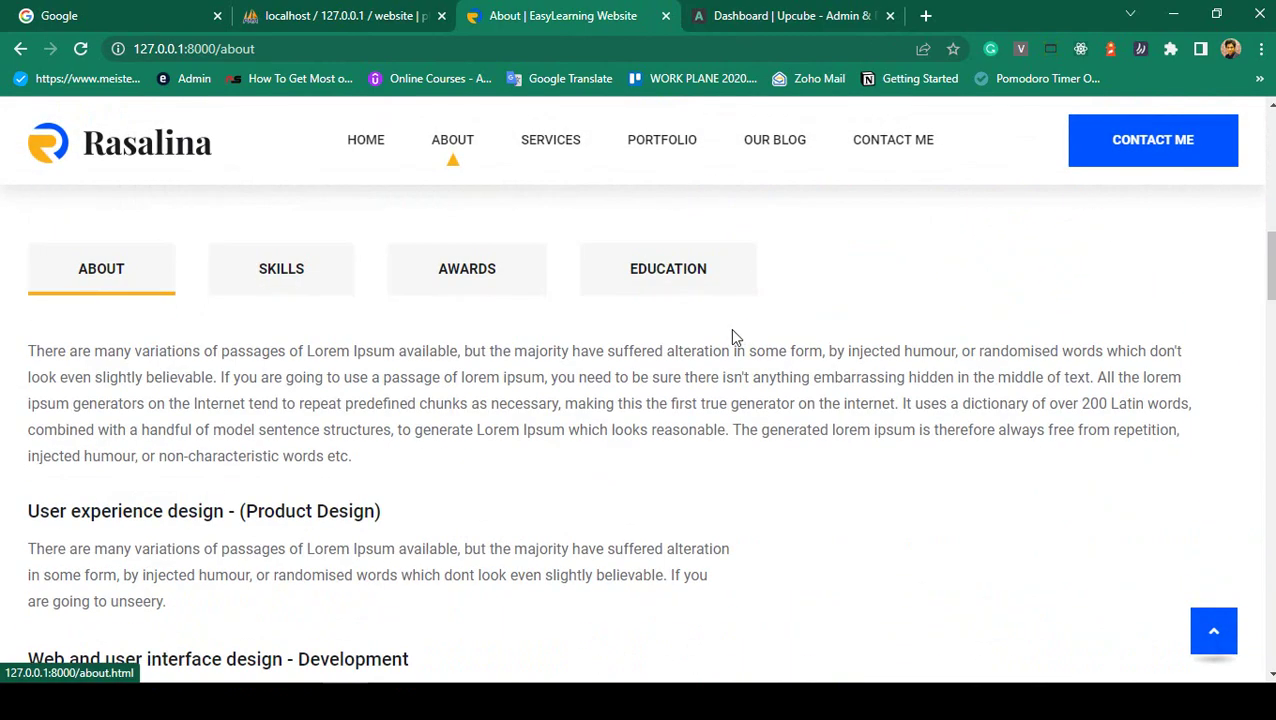
{"action": "left_click_drag", "start_coordinate": [82, 350], "coordinate": [370, 515]}
{"action": "scroll", "coordinate": [363, 505], "scroll_direction": "down", "scroll_amount": 1}
{"action": "scroll", "coordinate": [370, 515], "scroll_direction": "down", "scroll_amount": 2}
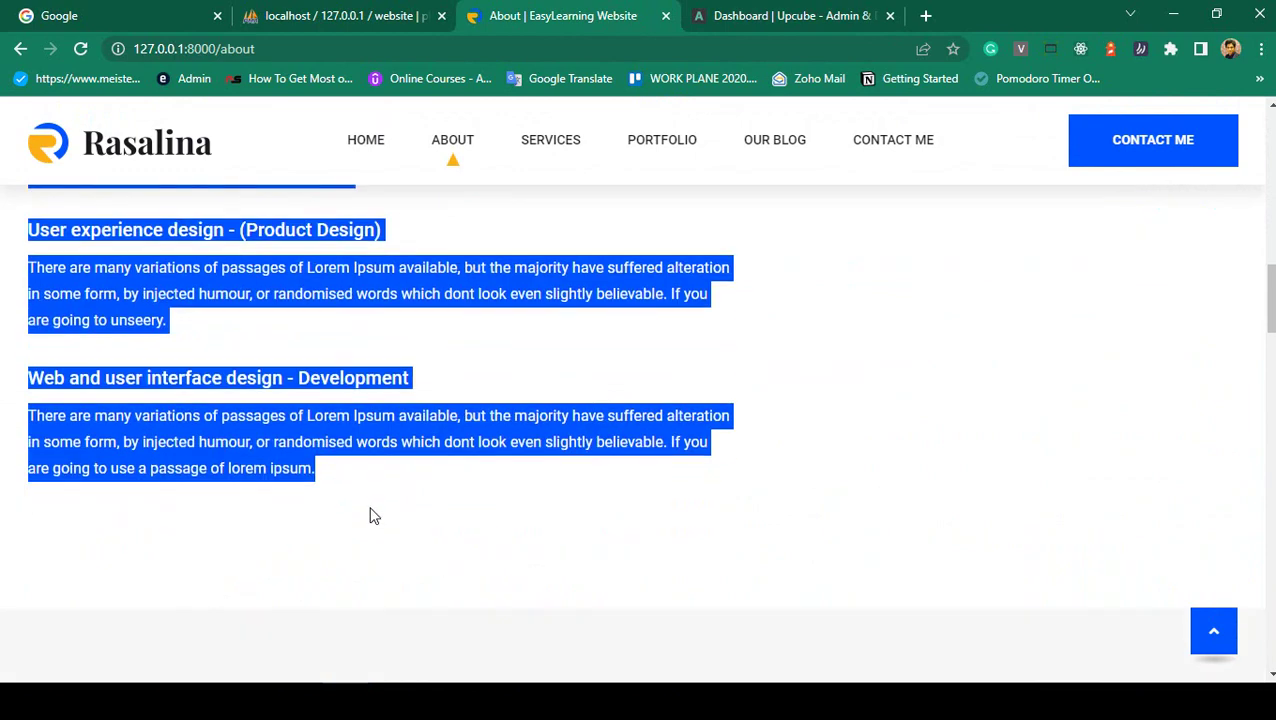
{"action": "left_click", "coordinate": [373, 484]}
{"action": "scroll", "coordinate": [377, 485], "scroll_direction": "up", "scroll_amount": 5}
{"action": "scroll", "coordinate": [377, 485], "scroll_direction": "up", "scroll_amount": 5}
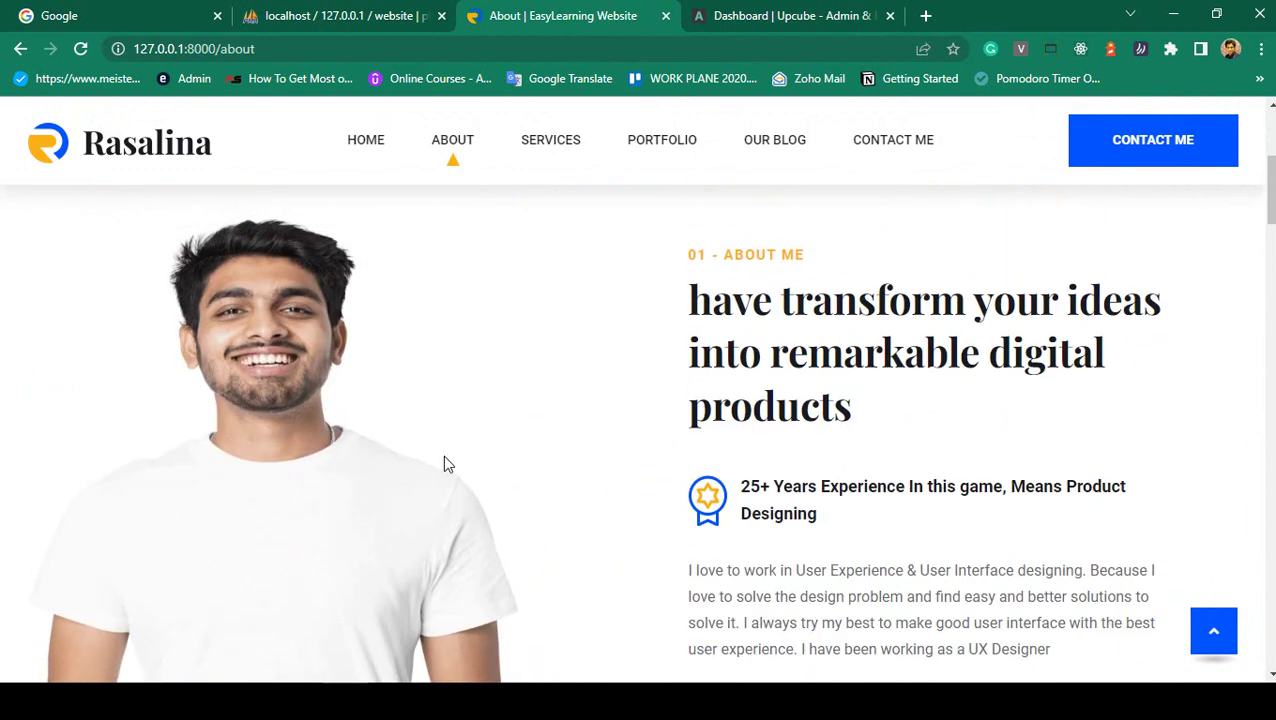
{"action": "left_click", "coordinate": [757, 12]}
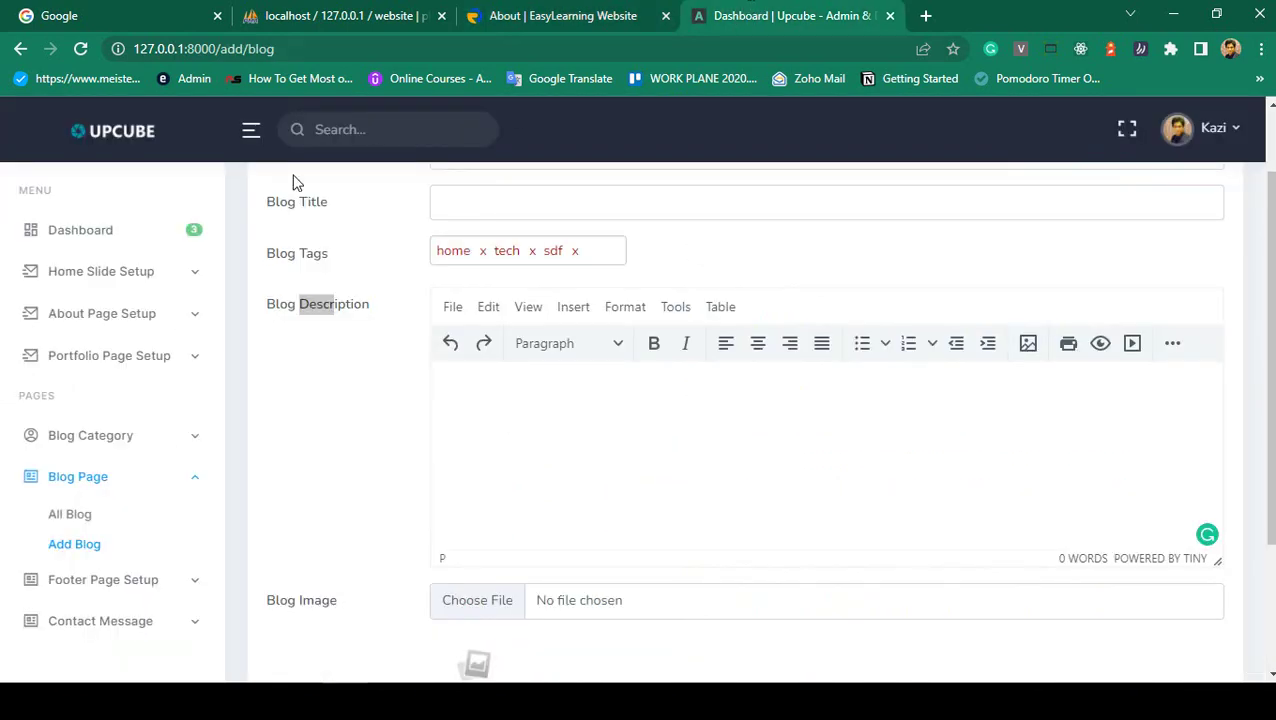
{"action": "left_click", "coordinate": [84, 313]}
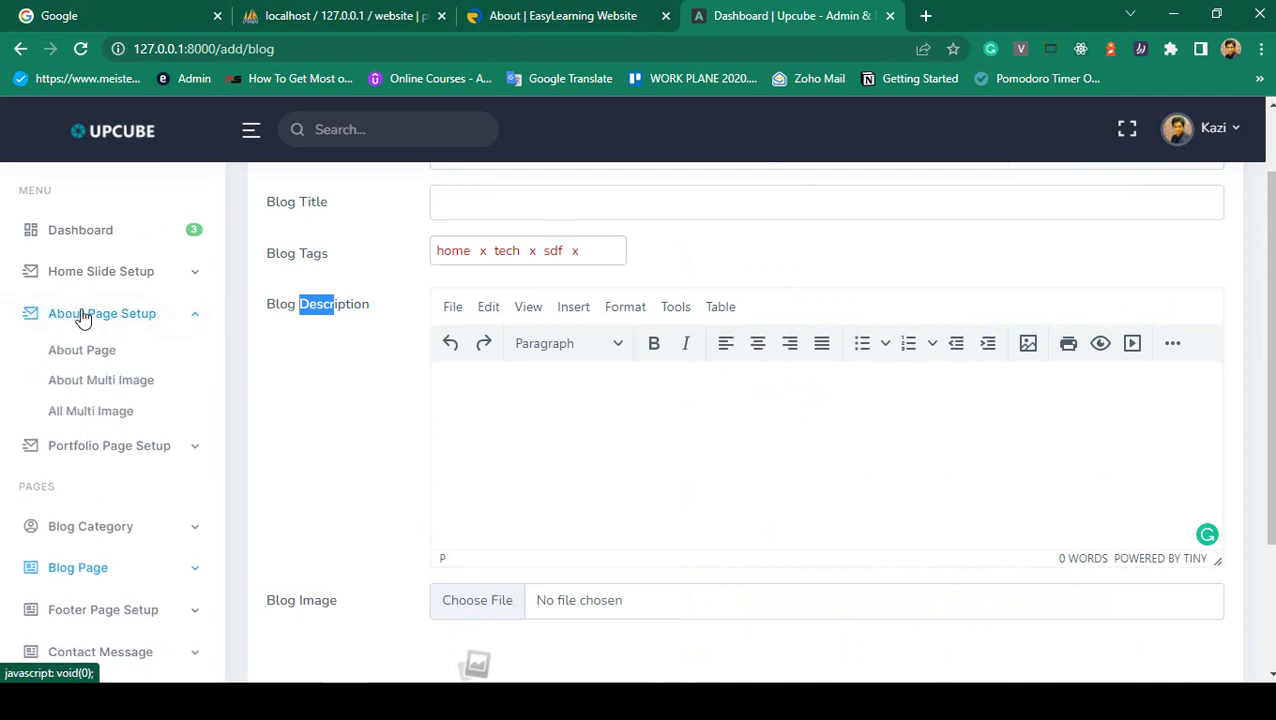
{"action": "left_click", "coordinate": [84, 313]}
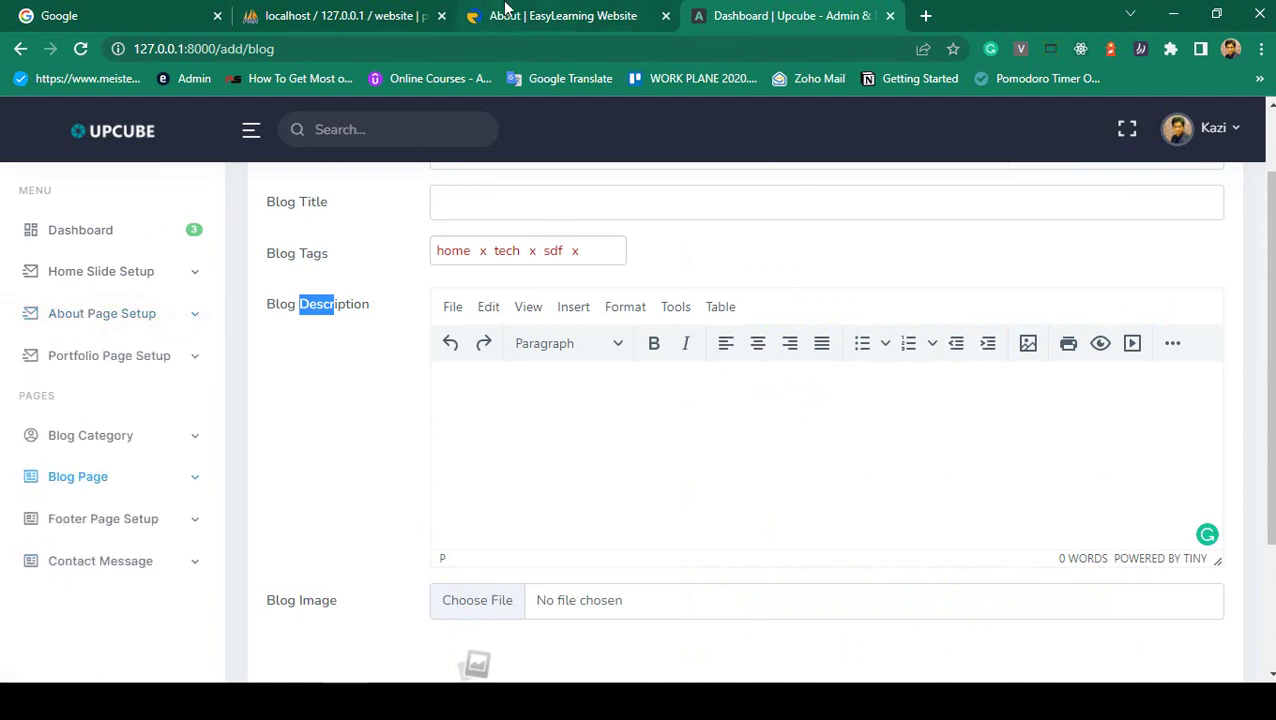
{"action": "left_click", "coordinate": [507, 9]}
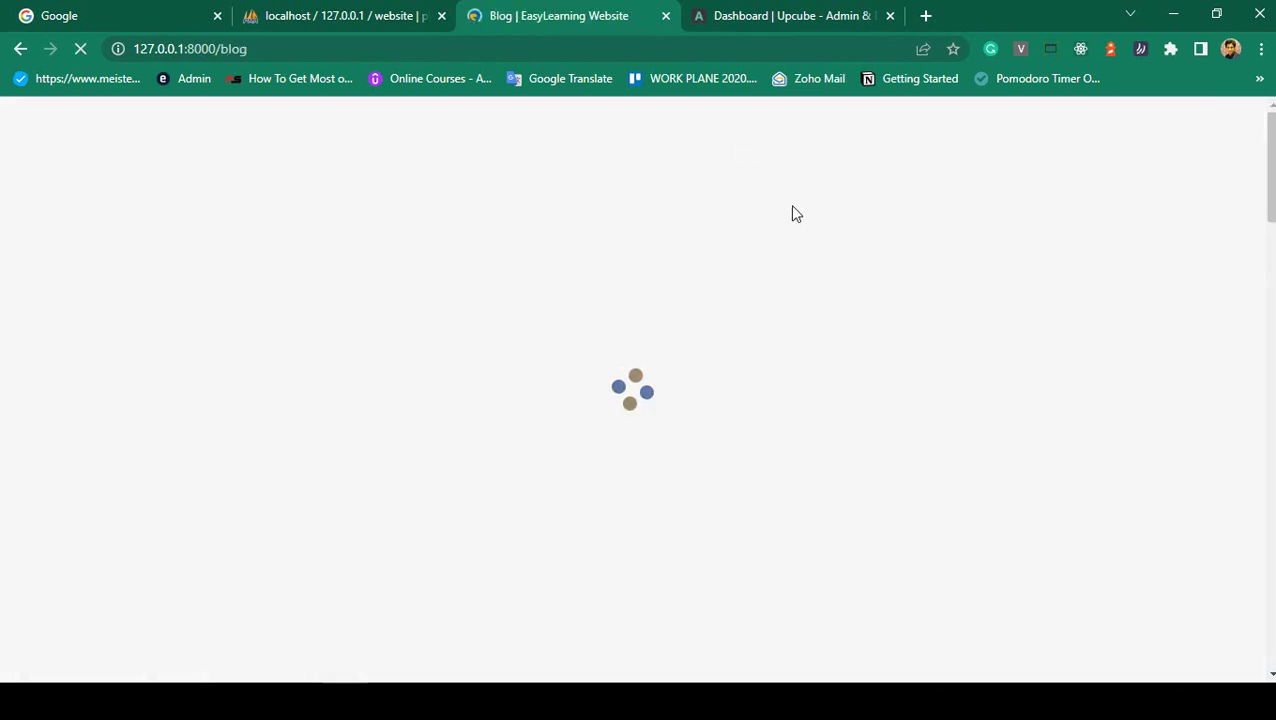
{"action": "scroll", "coordinate": [698, 310], "scroll_direction": "down", "scroll_amount": 12}
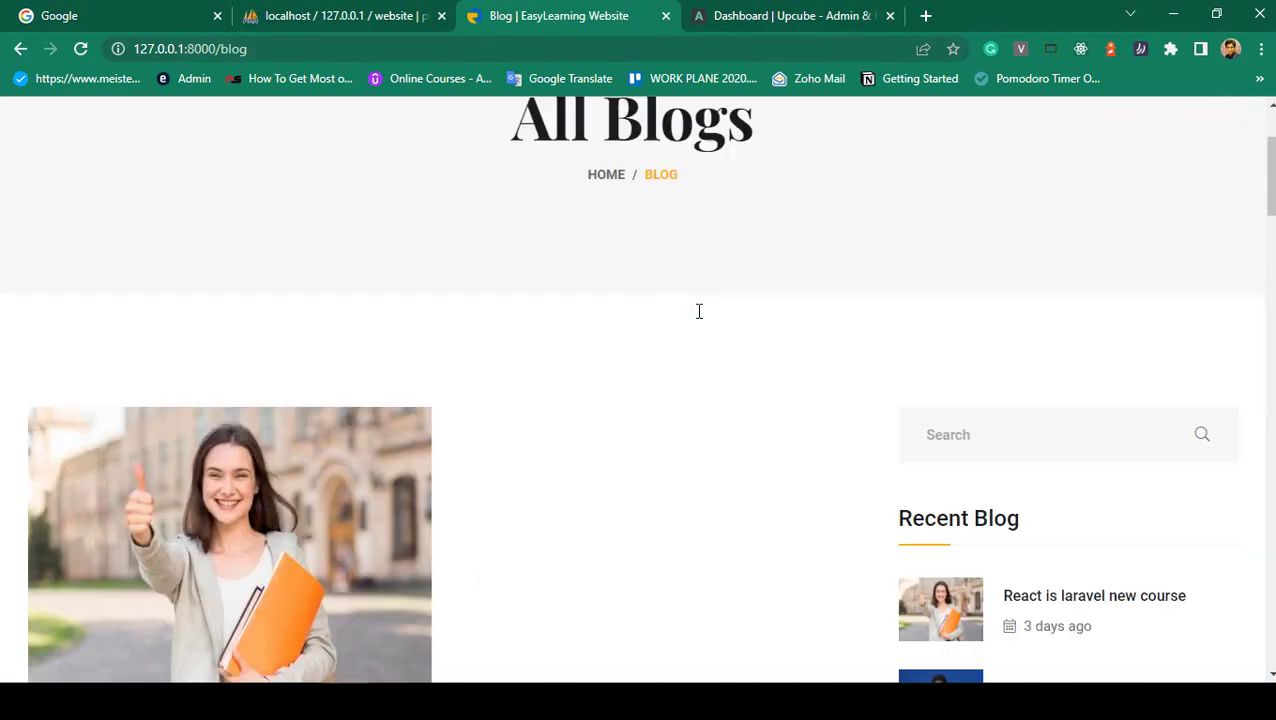
{"action": "scroll", "coordinate": [700, 318], "scroll_direction": "down", "scroll_amount": 9}
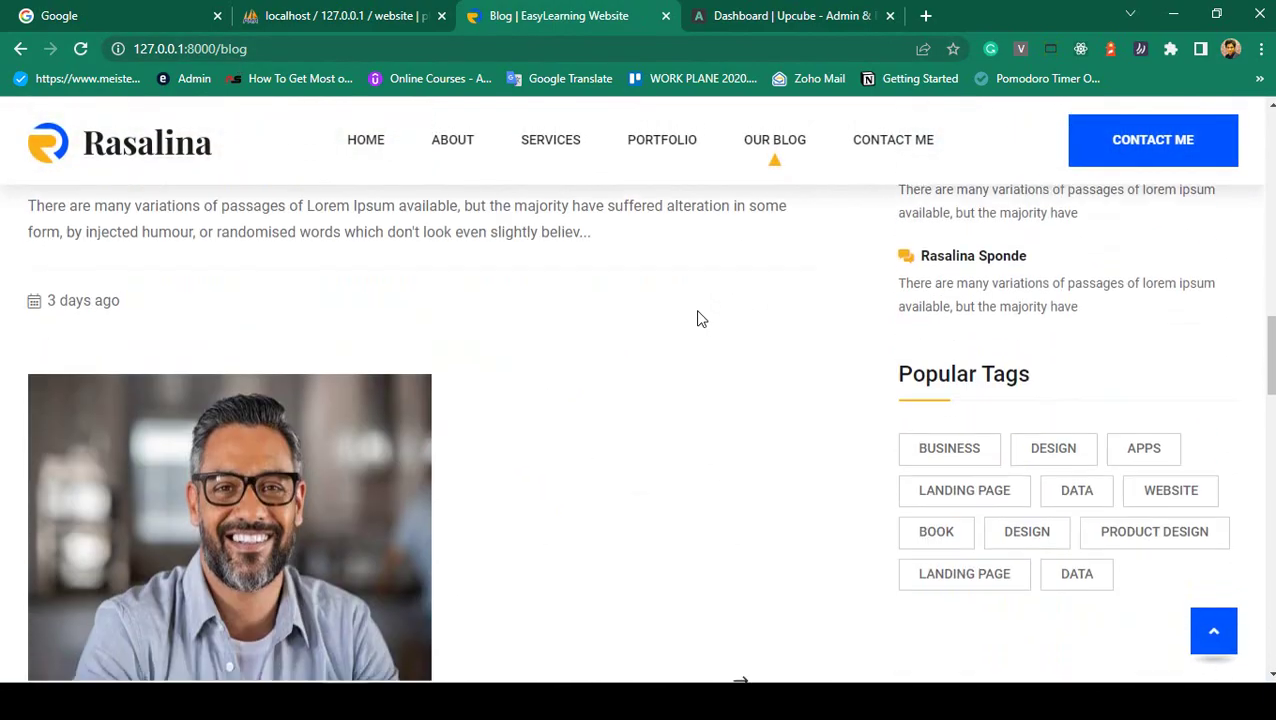
{"action": "scroll", "coordinate": [700, 318], "scroll_direction": "down", "scroll_amount": 8}
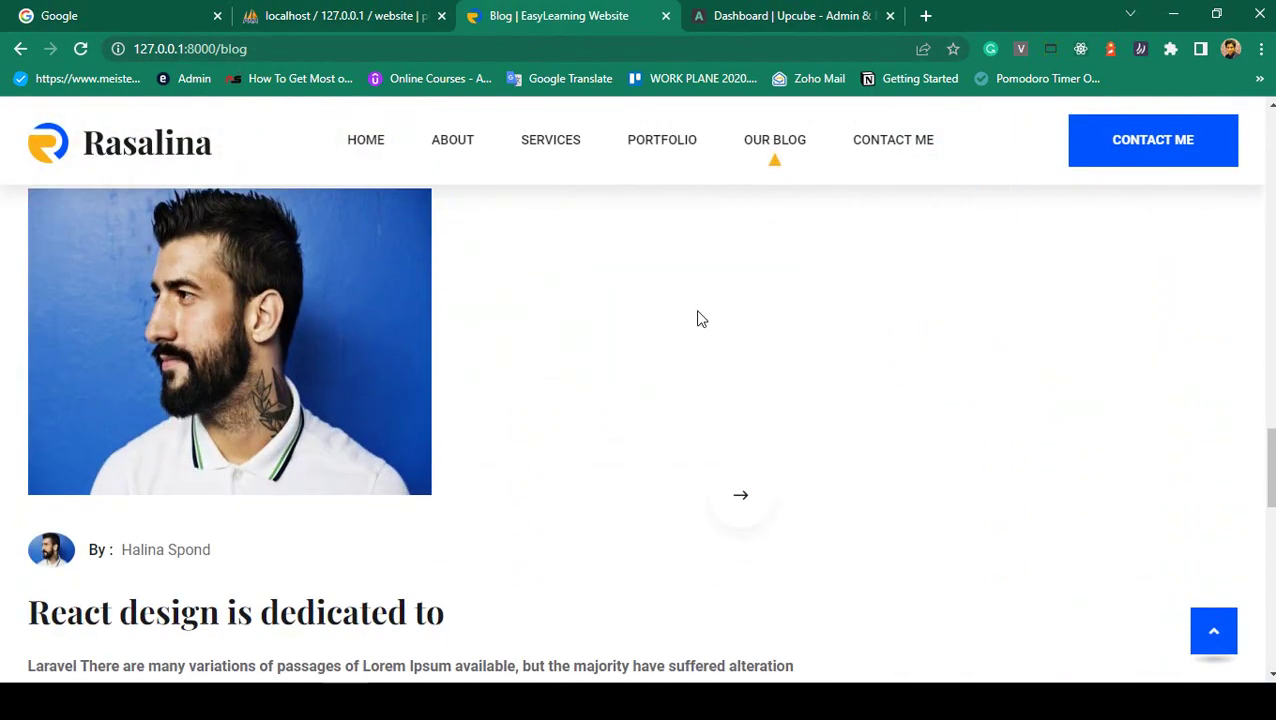
{"action": "scroll", "coordinate": [700, 320], "scroll_direction": "up", "scroll_amount": 15}
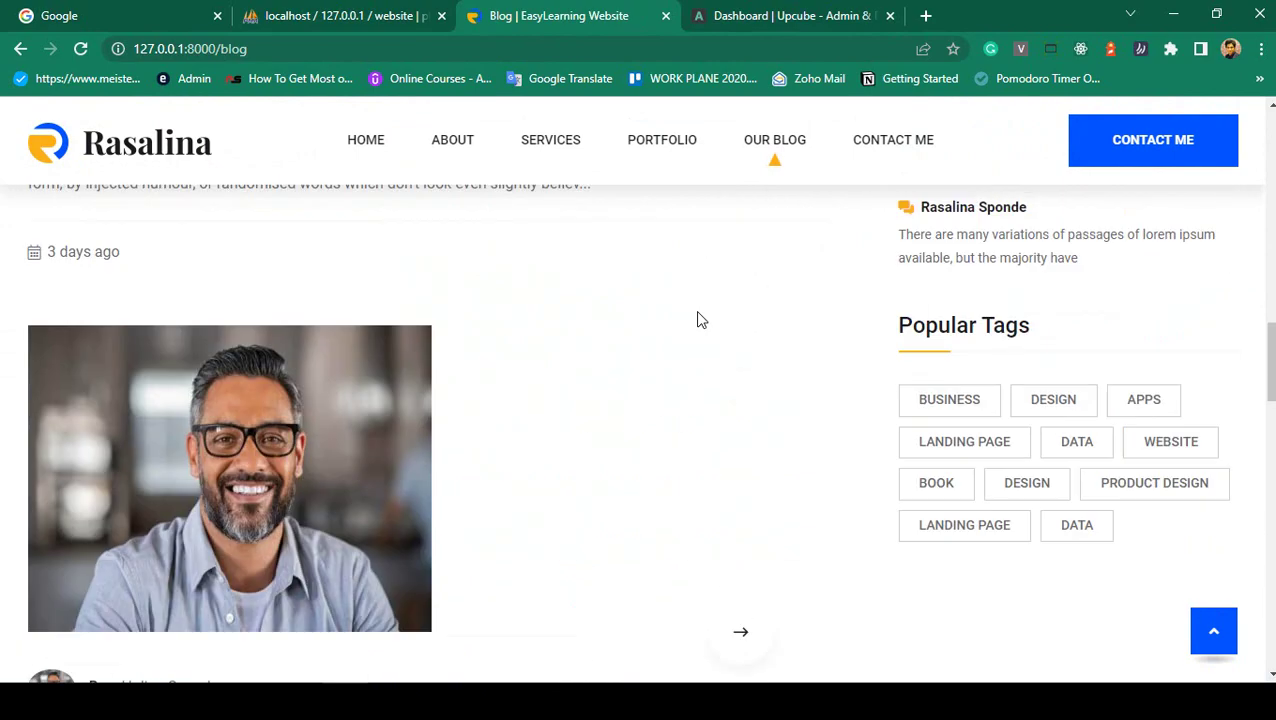
{"action": "scroll", "coordinate": [930, 626], "scroll_direction": "down", "scroll_amount": 1}
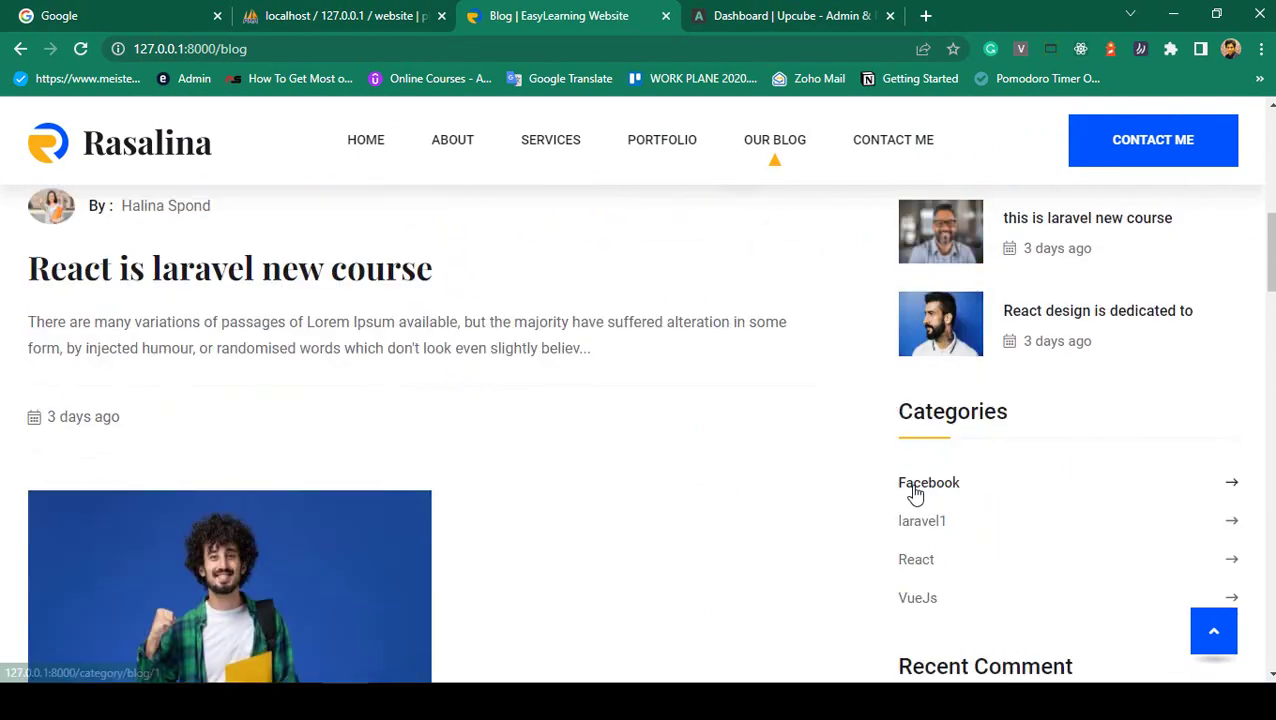
{"action": "scroll", "coordinate": [912, 493], "scroll_direction": "up", "scroll_amount": 3}
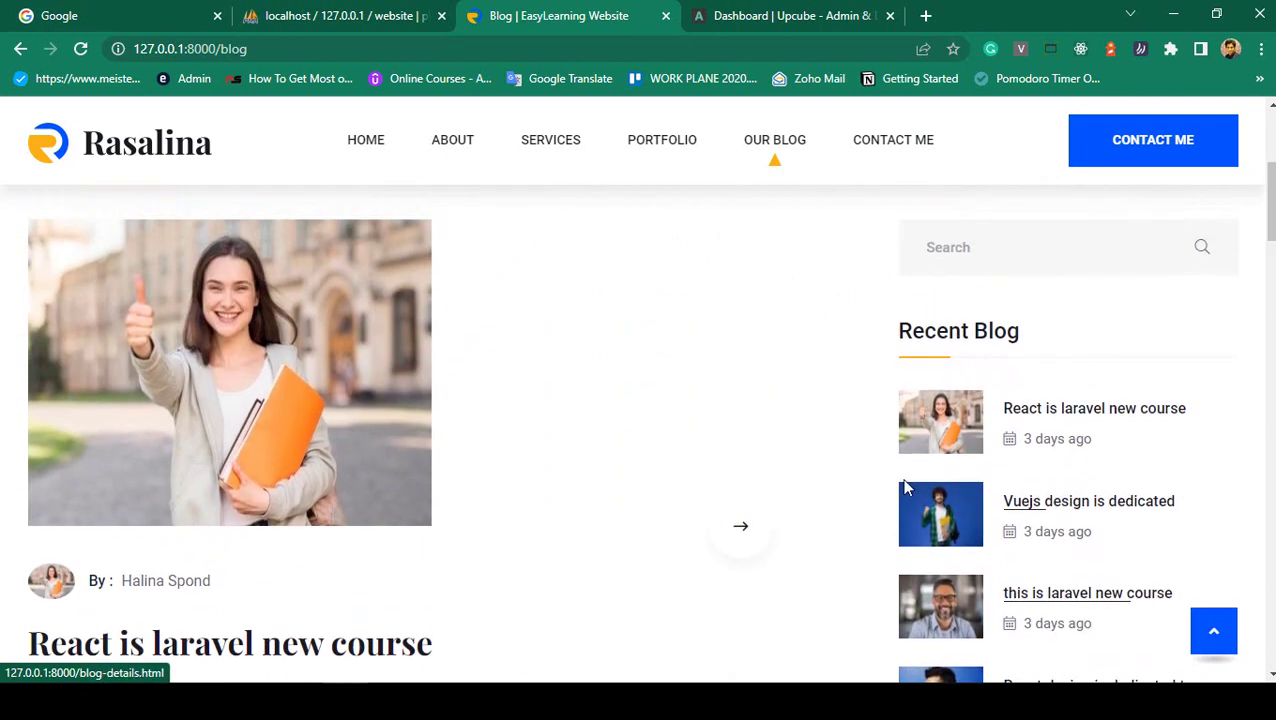
{"action": "scroll", "coordinate": [920, 500], "scroll_direction": "down", "scroll_amount": 1}
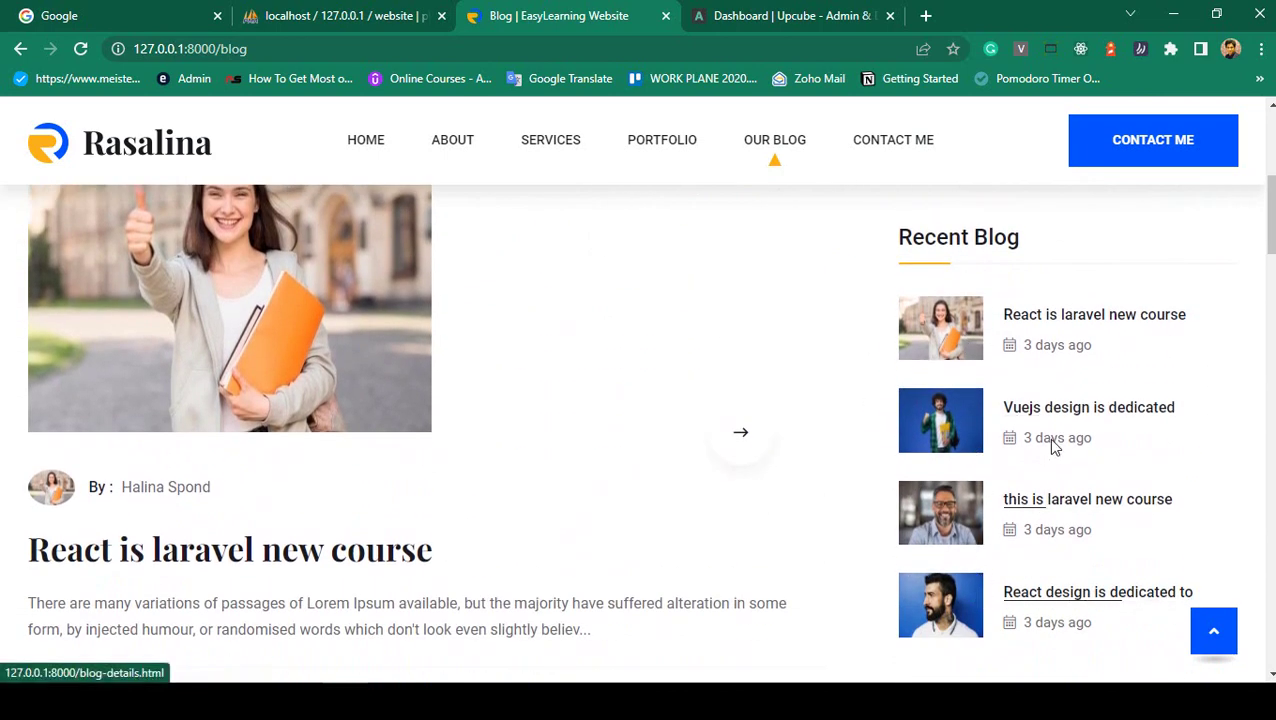
{"action": "scroll", "coordinate": [951, 493], "scroll_direction": "up", "scroll_amount": 5}
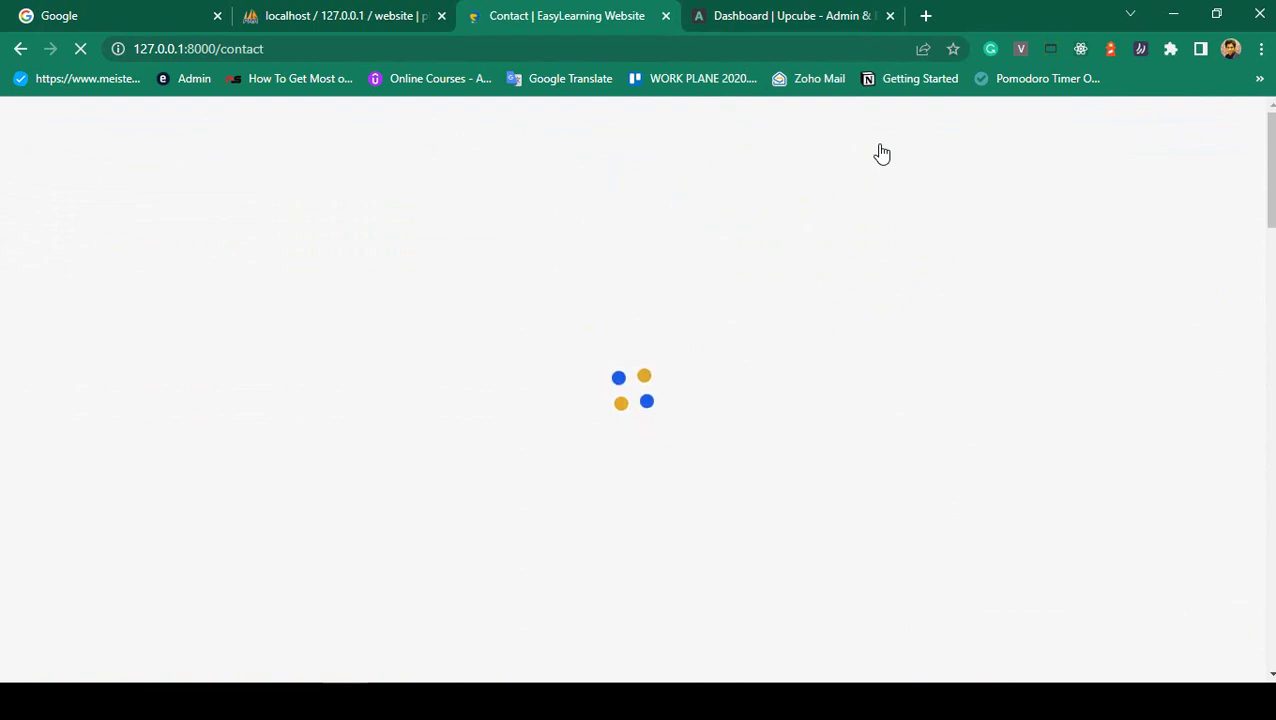
- Fill the contact form with a test name, a saved email suggestion and subject 't23'
{"action": "scroll", "coordinate": [628, 253], "scroll_direction": "down", "scroll_amount": 1}
{"action": "scroll", "coordinate": [612, 339], "scroll_direction": "down", "scroll_amount": 4}
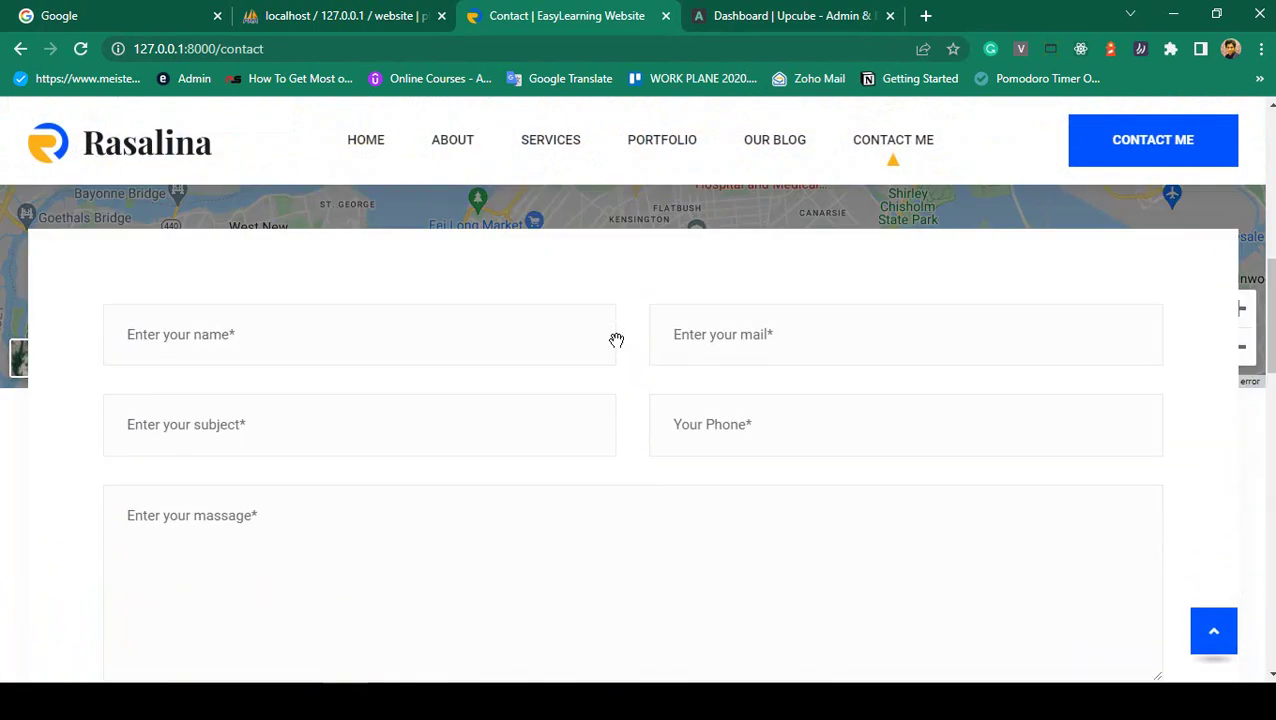
{"action": "scroll", "coordinate": [774, 308], "scroll_direction": "down", "scroll_amount": 2}
{"action": "scroll", "coordinate": [776, 310], "scroll_direction": "up", "scroll_amount": 2}
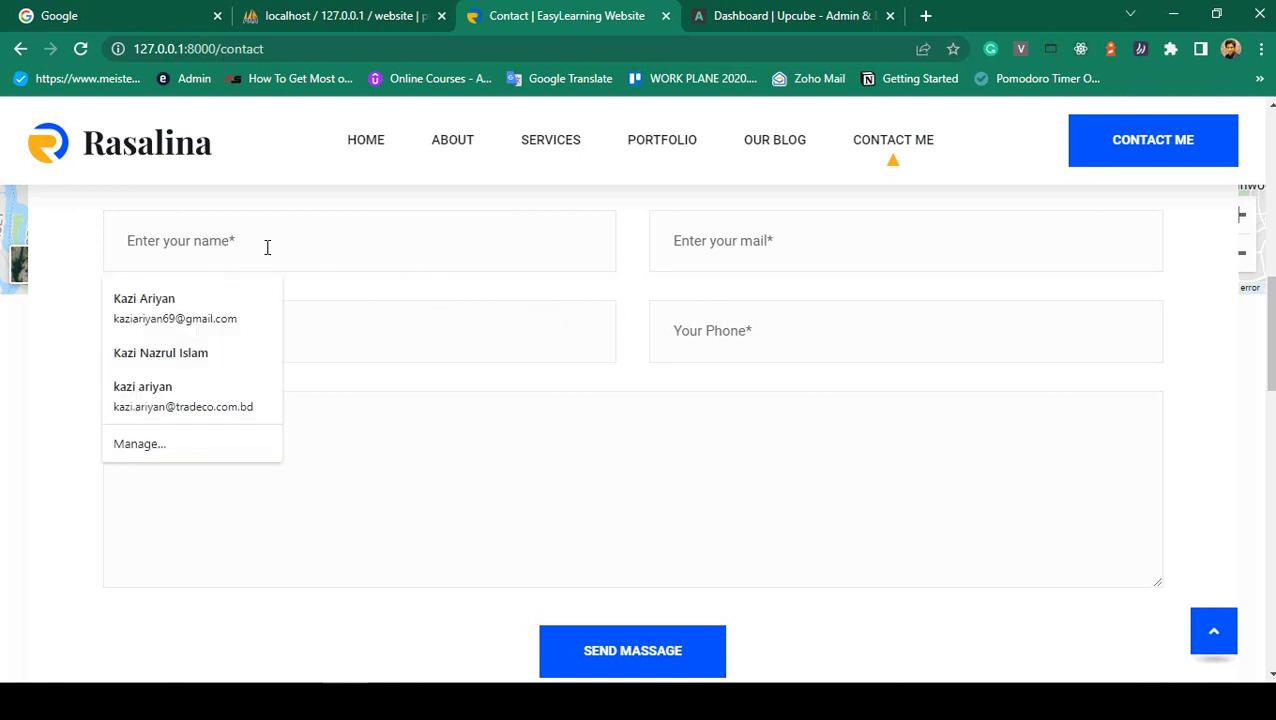
{"action": "type", "text": "Test"}
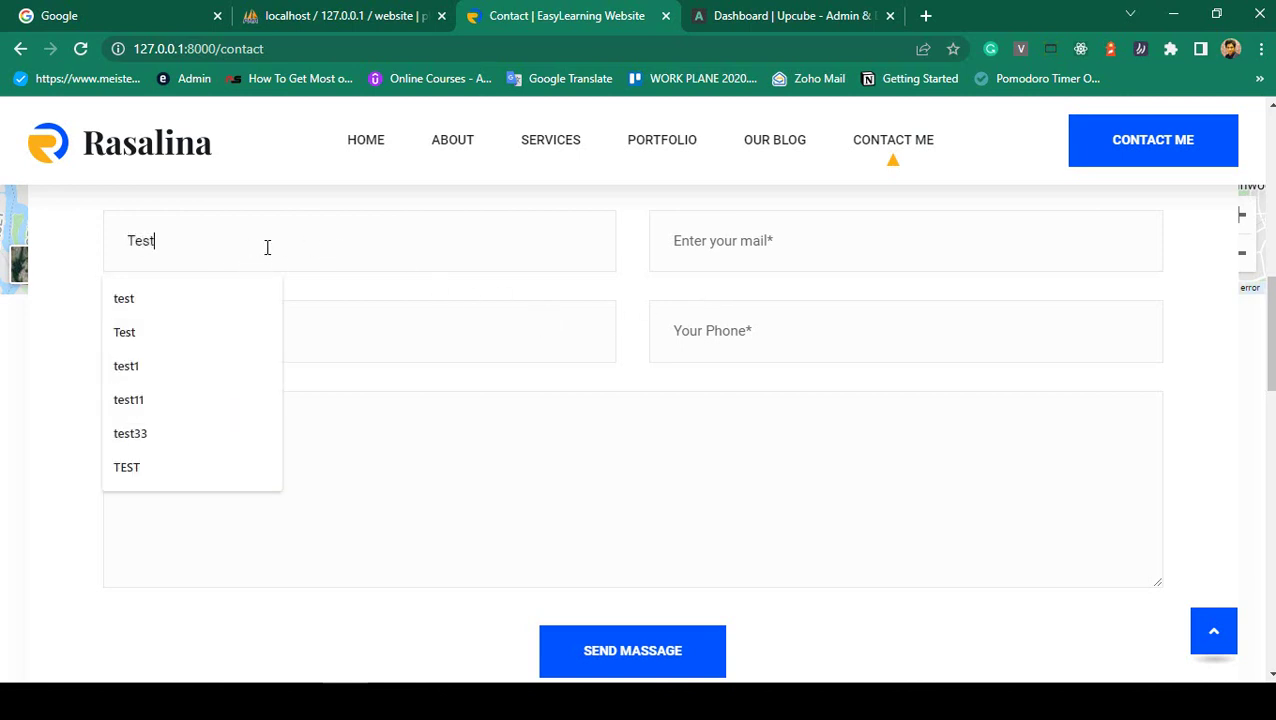
{"action": "key", "text": "Tab"}
{"action": "type", "text": "test"}
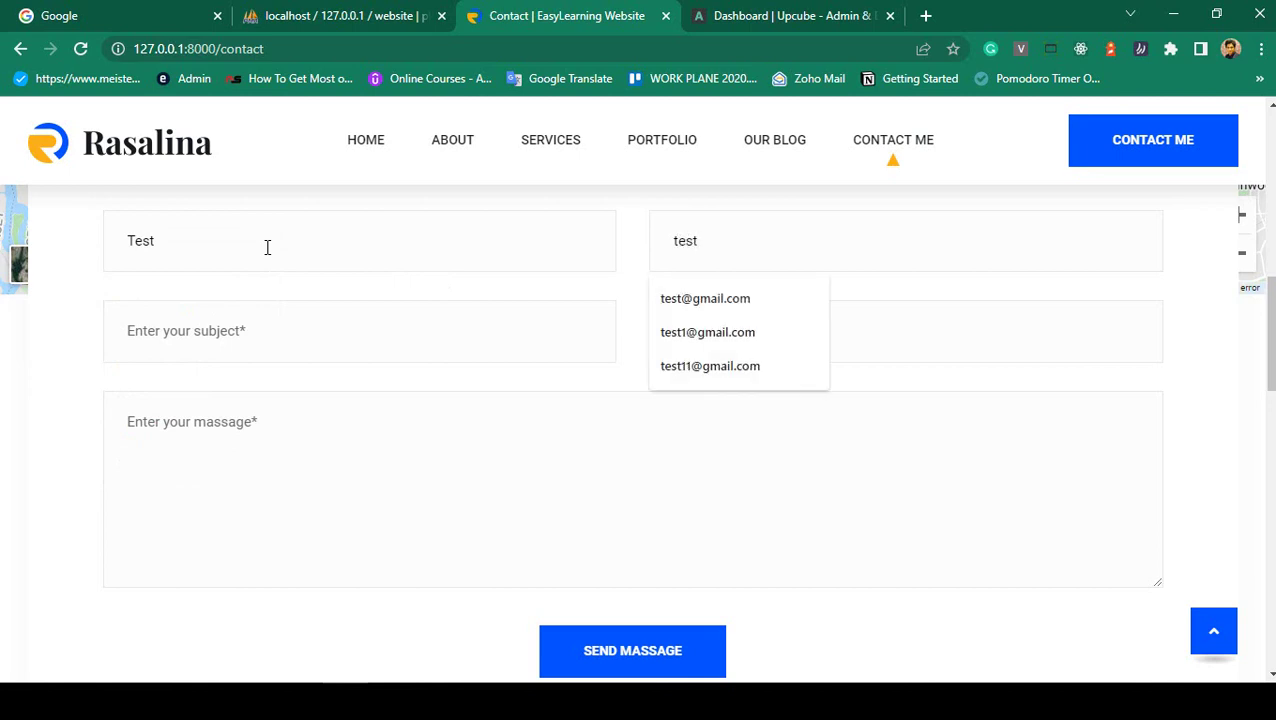
{"action": "key", "text": "Down"}
{"action": "key", "text": "Tab"}
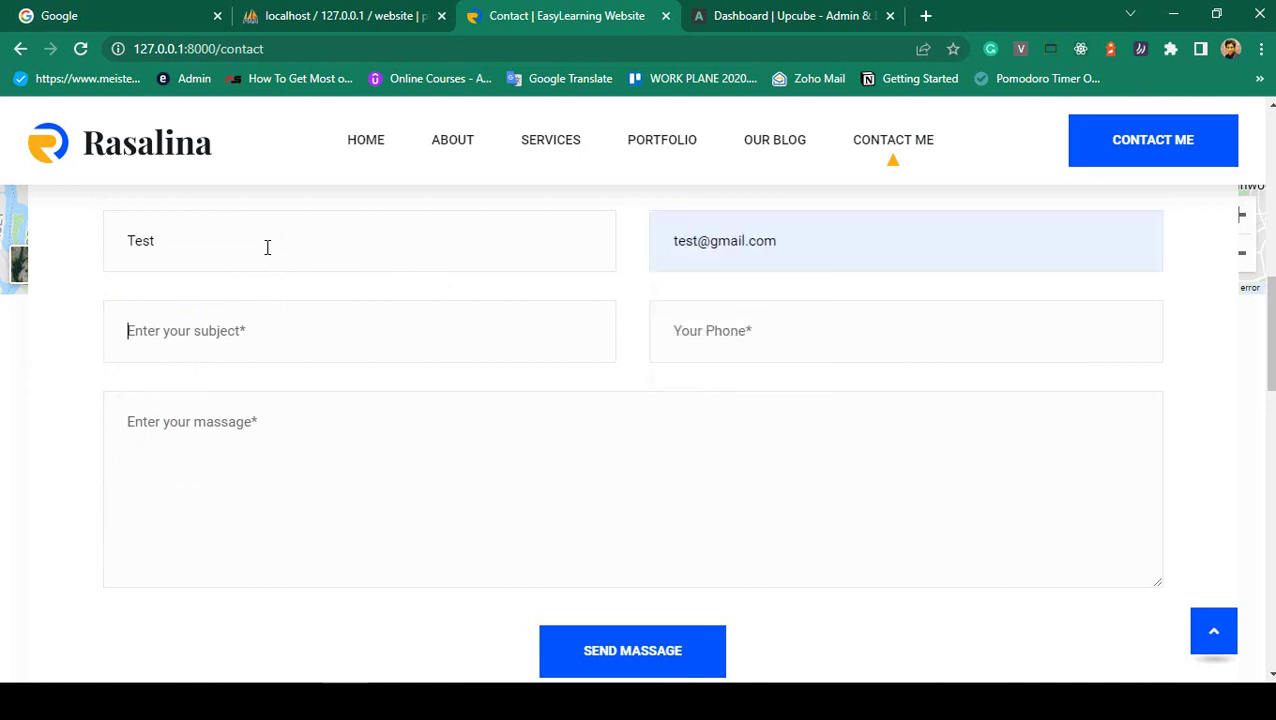
{"action": "type", "text": "tthis is"}
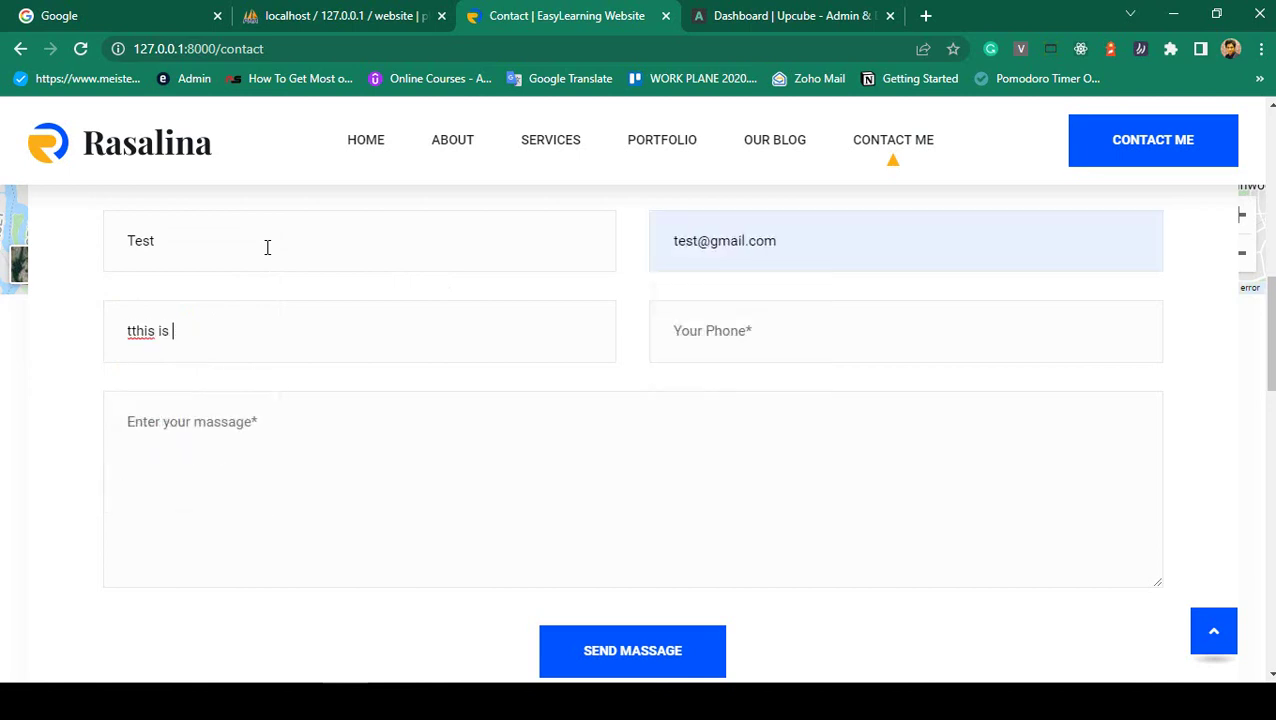
{"action": "type", "text": "2323232323"}
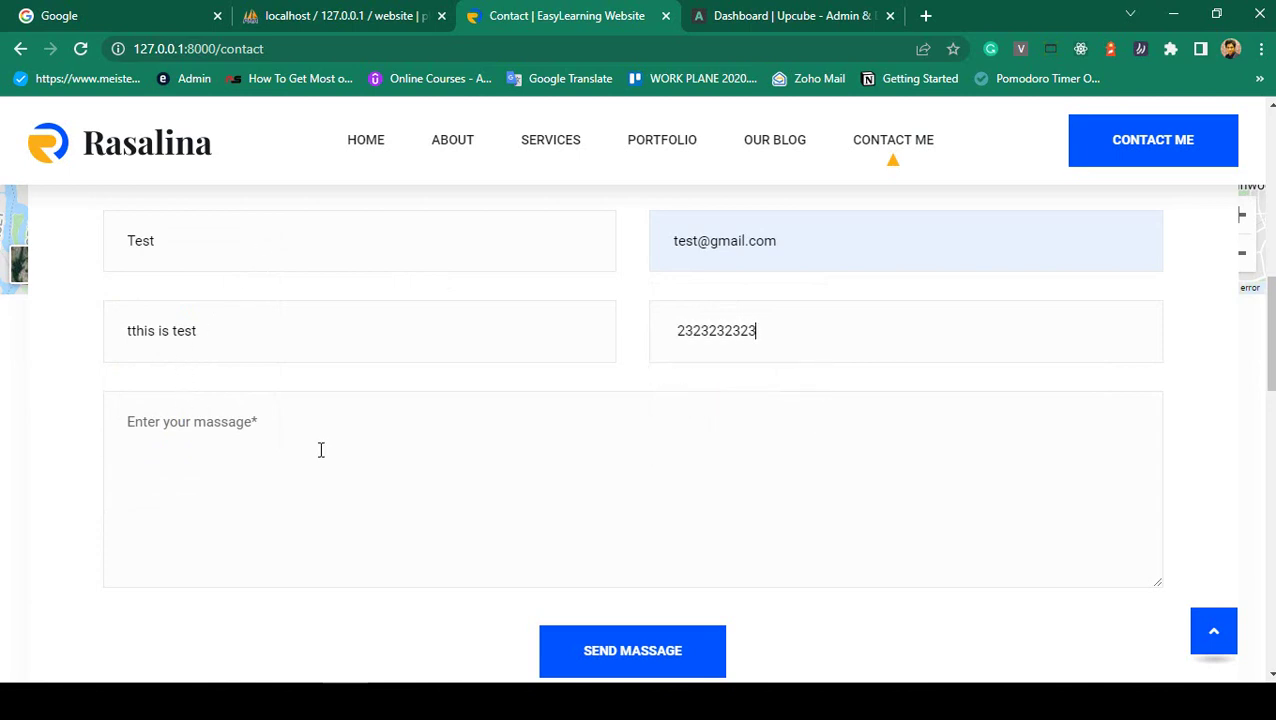
- Enter the message 'asdfsadfsda hfasdhflkasd' and send it, getting the success confirmation
{"action": "left_click", "coordinate": [321, 450]}
{"action": "type", "text": "asdfsadfsda hfasdhflkasd f"}
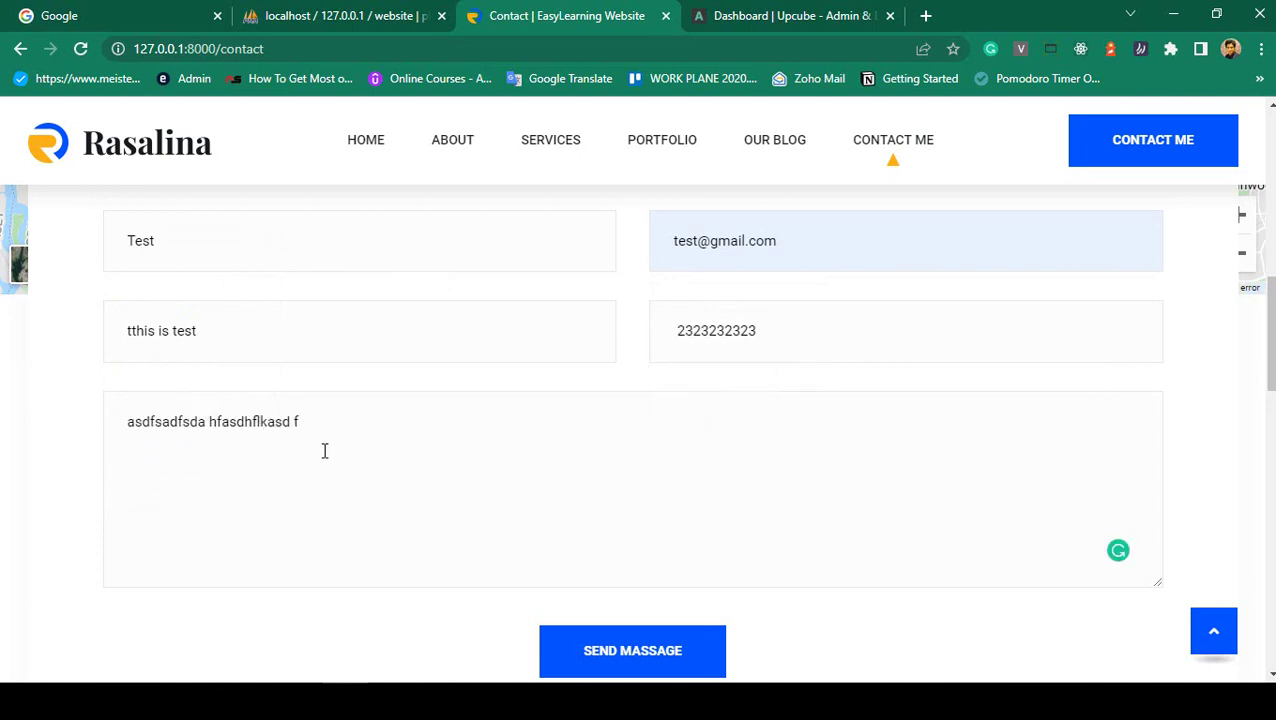
{"action": "scroll", "coordinate": [342, 436], "scroll_direction": "up", "scroll_amount": 1}
{"action": "scroll", "coordinate": [406, 438], "scroll_direction": "down", "scroll_amount": 2}
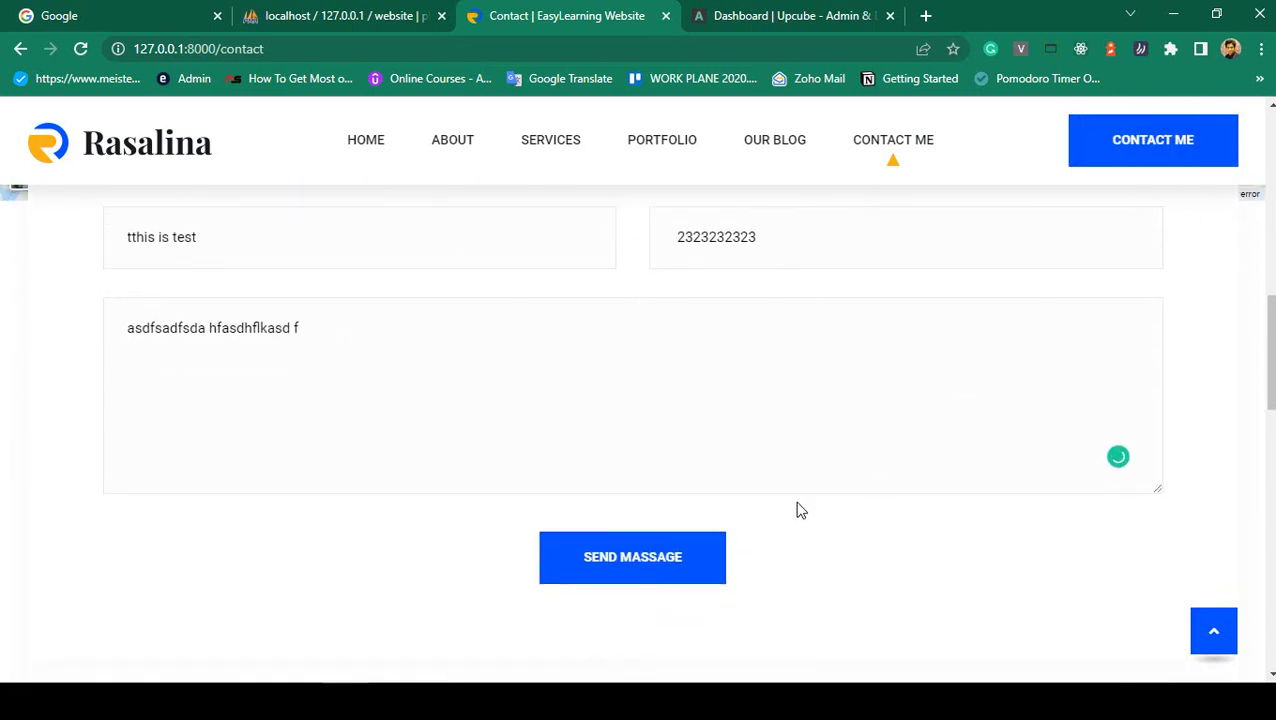
{"action": "left_click", "coordinate": [590, 575]}
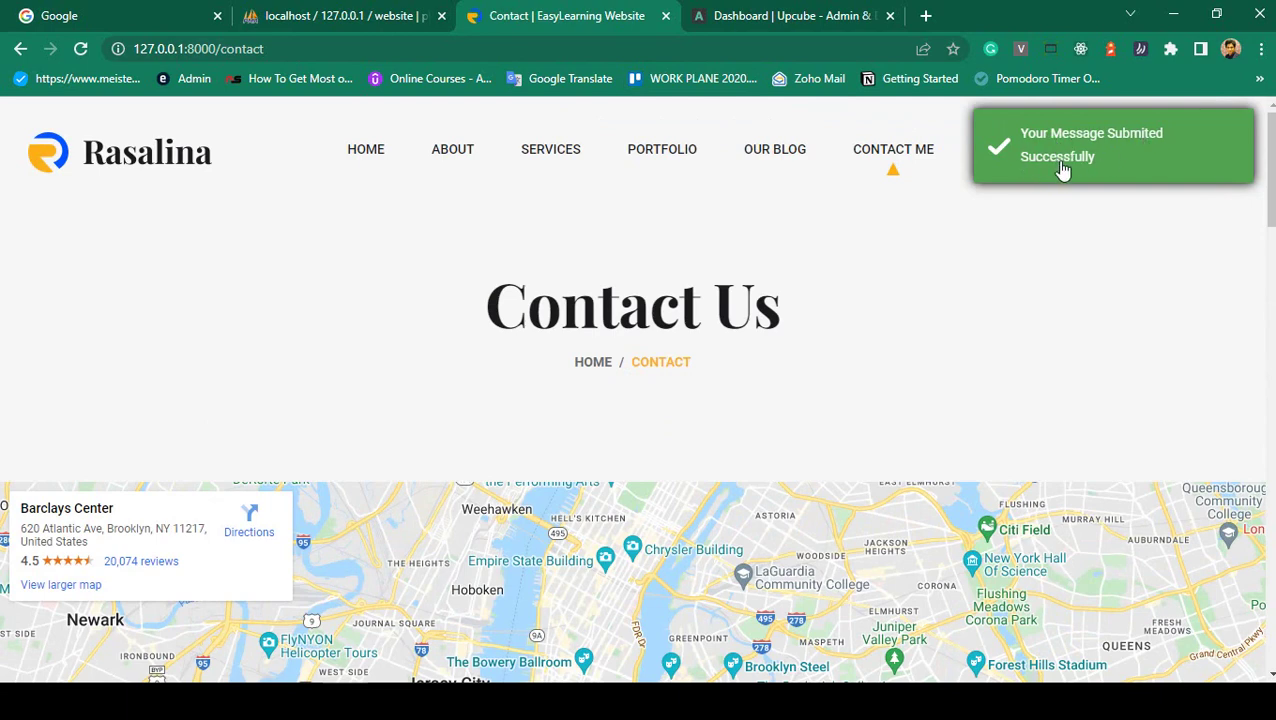
{"action": "left_click", "coordinate": [800, 12]}
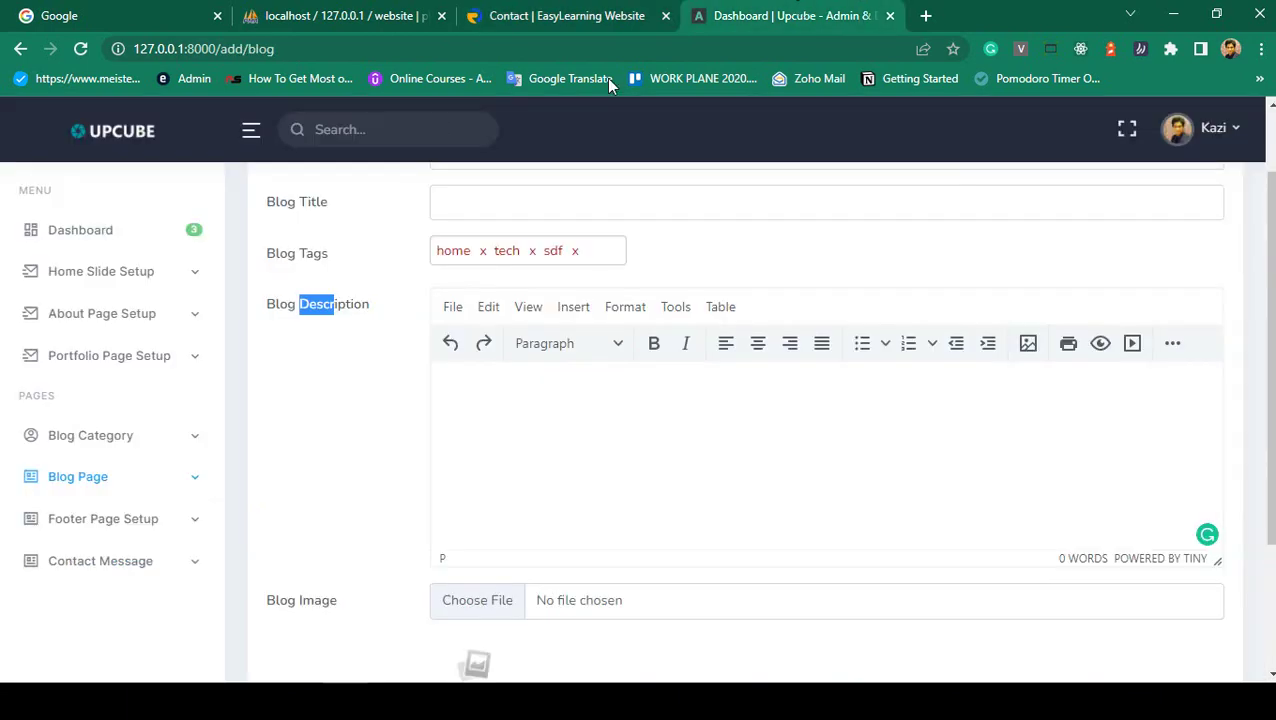
- Open the contact message list and check the new Test entry's email, phone and date
{"action": "left_click", "coordinate": [113, 566]}
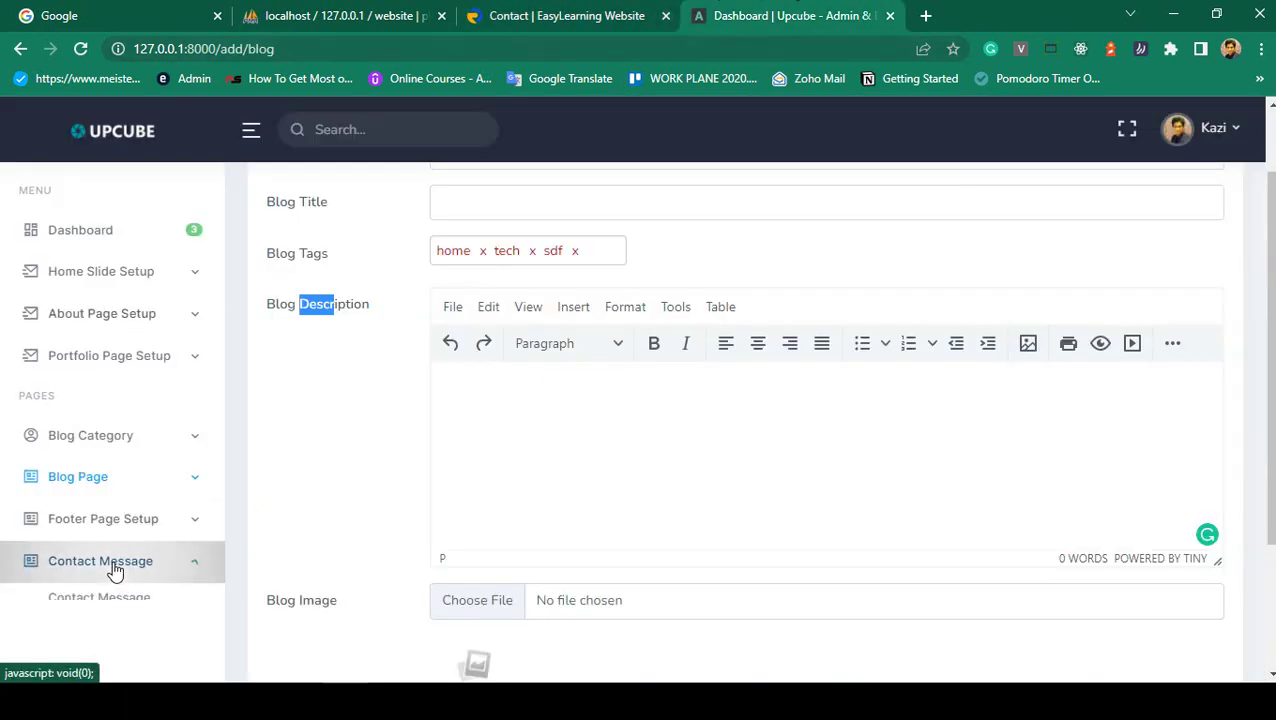
{"action": "left_click", "coordinate": [106, 604]}
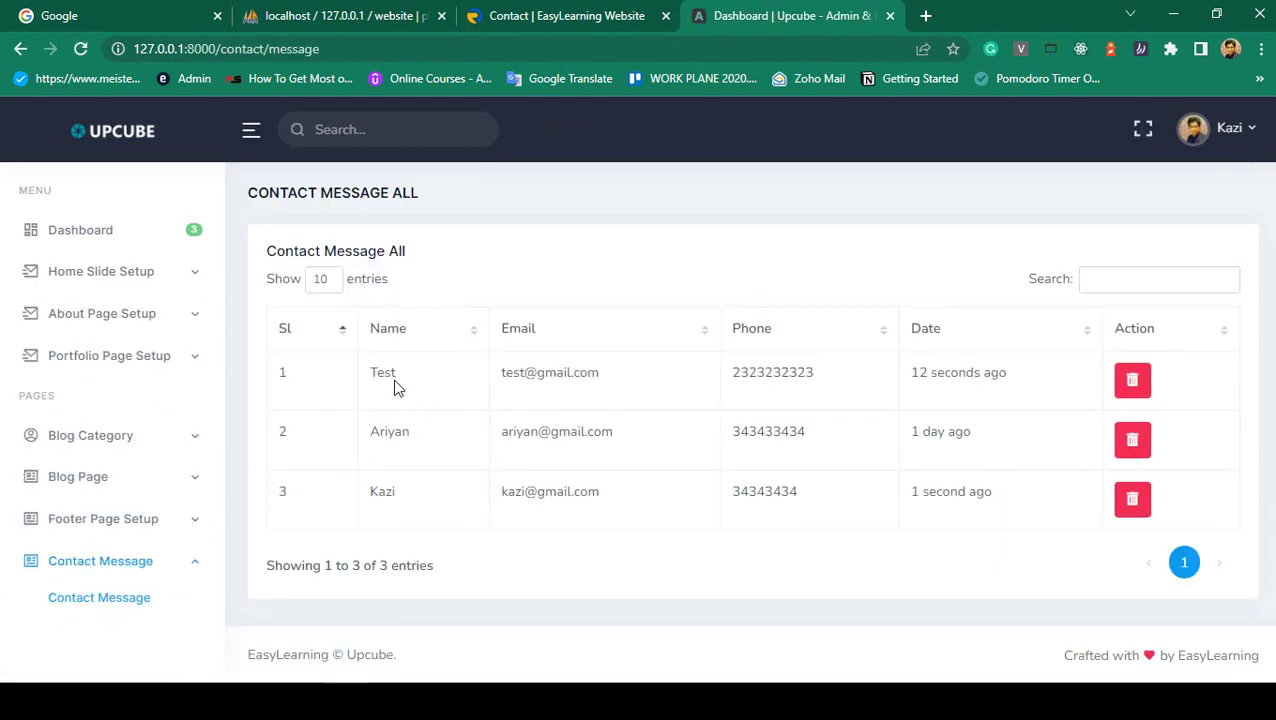
{"action": "double_click", "coordinate": [395, 383]}
{"action": "left_click_drag", "start_coordinate": [521, 372], "coordinate": [1022, 379]}
{"action": "left_click", "coordinate": [955, 372]}
{"action": "left_click", "coordinate": [1022, 379]}
- Delete the Test message with 'Yes, delete it!', then open Footer Setup
{"action": "left_click", "coordinate": [1135, 385]}
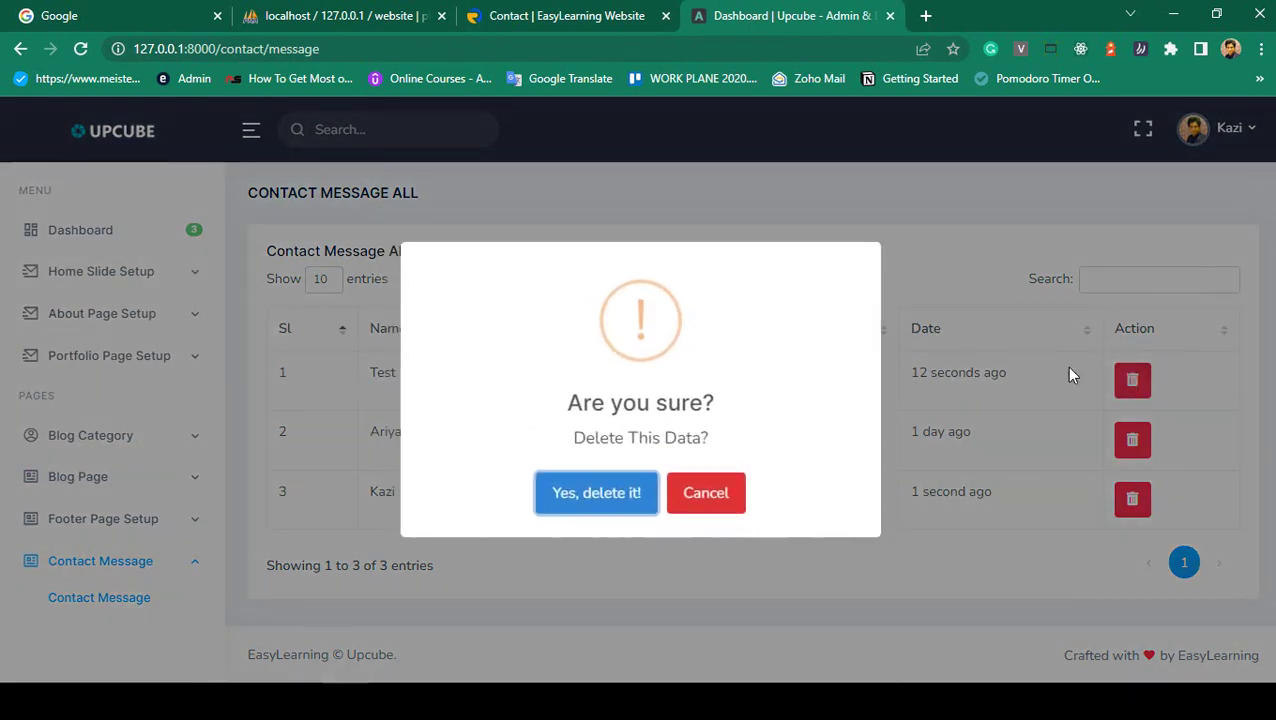
{"action": "left_click", "coordinate": [593, 493]}
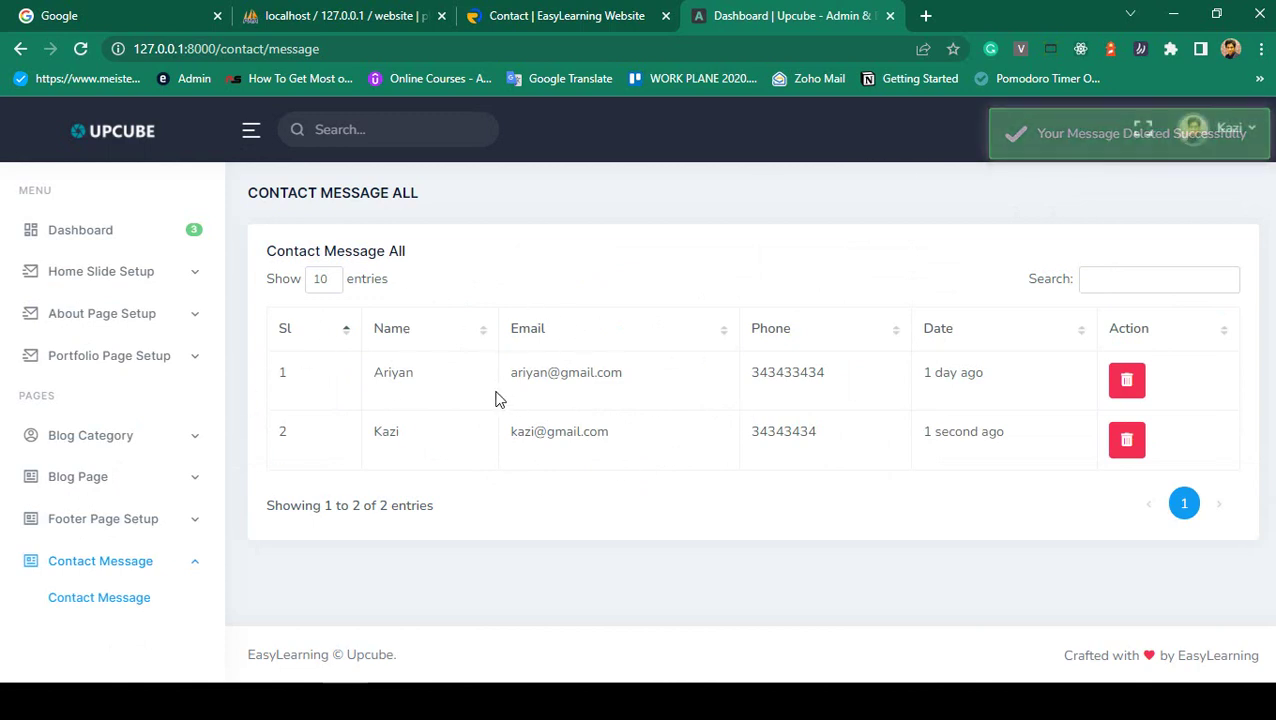
{"action": "left_click", "coordinate": [84, 524]}
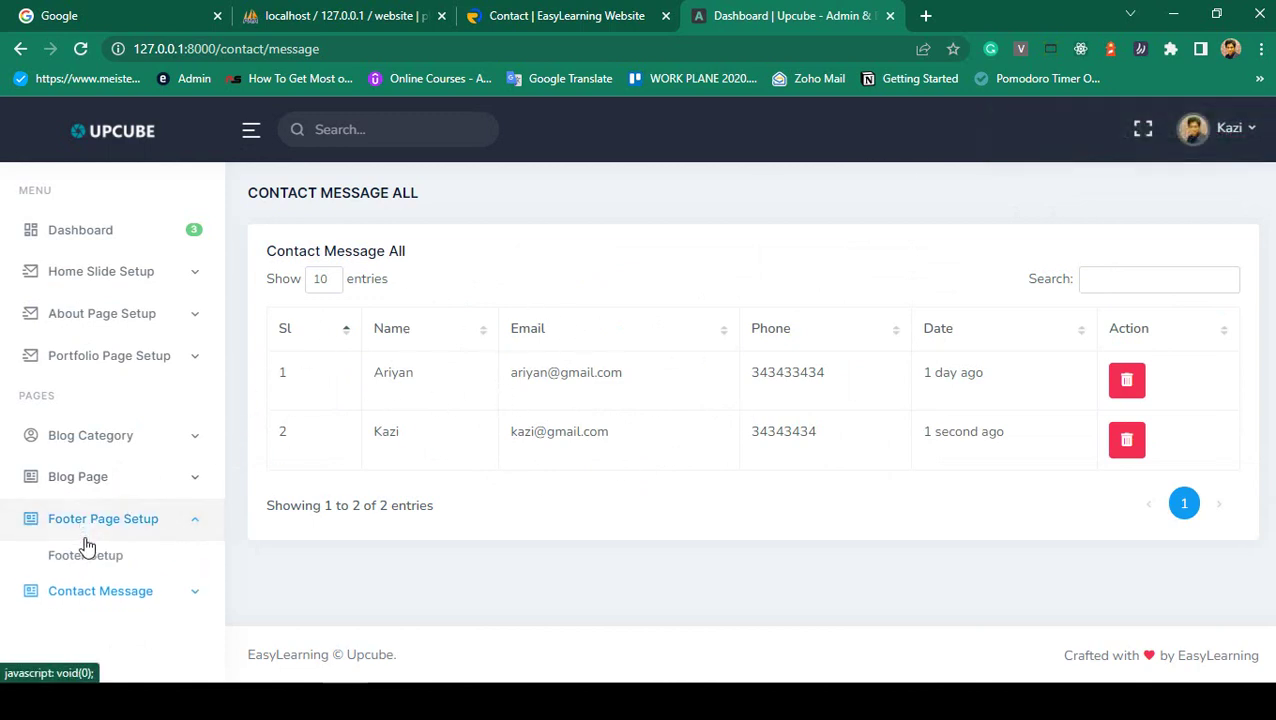
{"action": "left_click", "coordinate": [82, 553]}
- On the live Contact page, check the footer phone number and description paragraph
{"action": "left_click", "coordinate": [497, 9]}
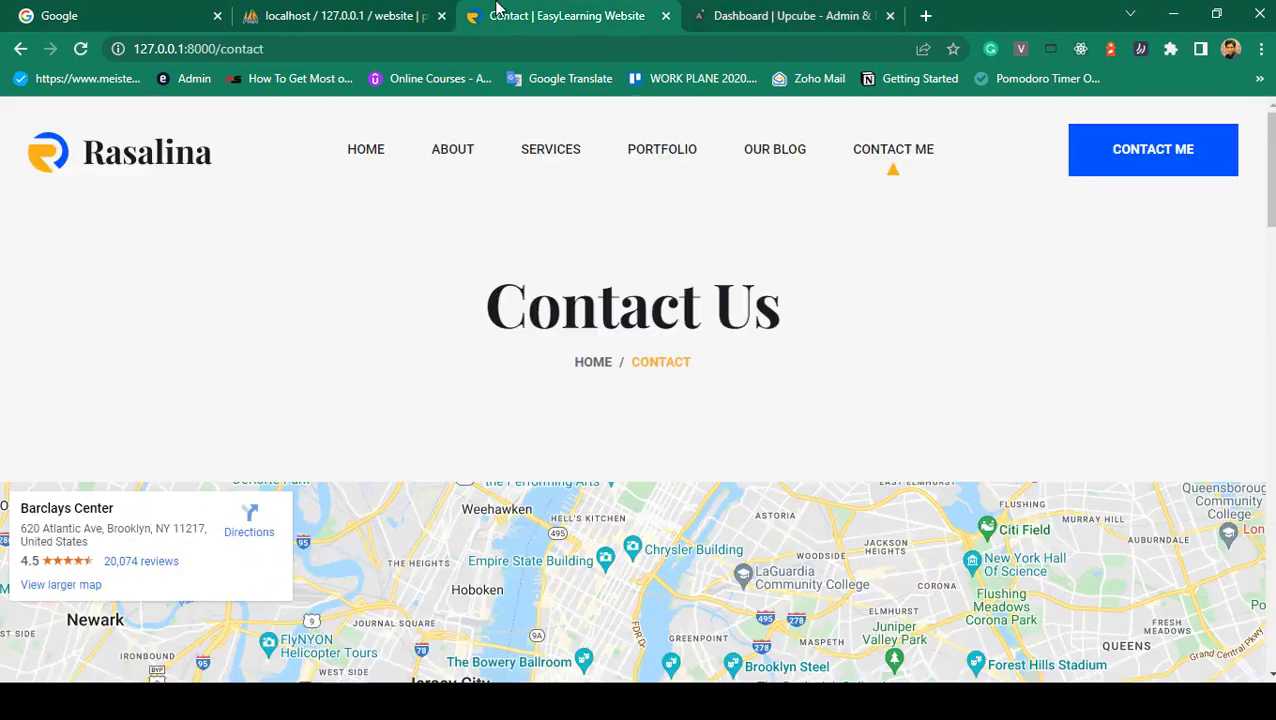
{"action": "scroll", "coordinate": [1158, 240], "scroll_direction": "down", "scroll_amount": 15}
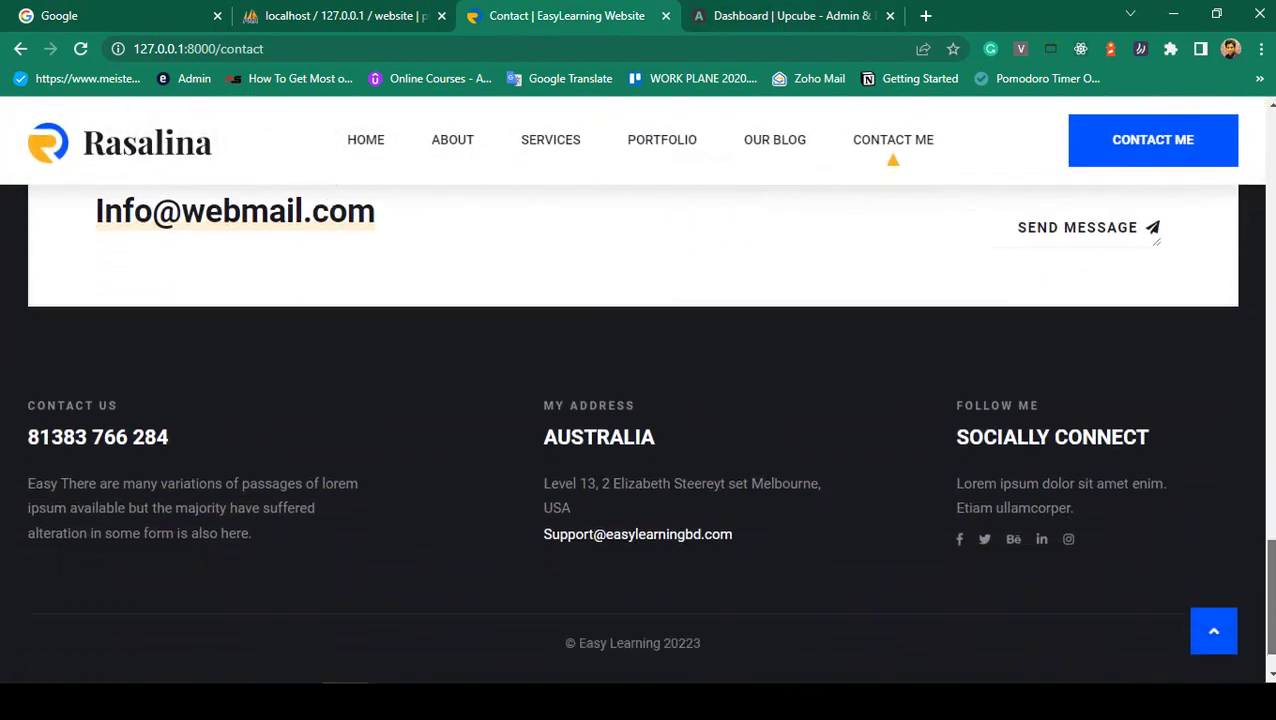
{"action": "scroll", "coordinate": [1158, 240], "scroll_direction": "down", "scroll_amount": 1}
{"action": "left_click_drag", "start_coordinate": [25, 385], "coordinate": [181, 370]}
{"action": "left_click", "coordinate": [55, 420]}
{"action": "left_click_drag", "start_coordinate": [28, 421], "coordinate": [252, 471]}
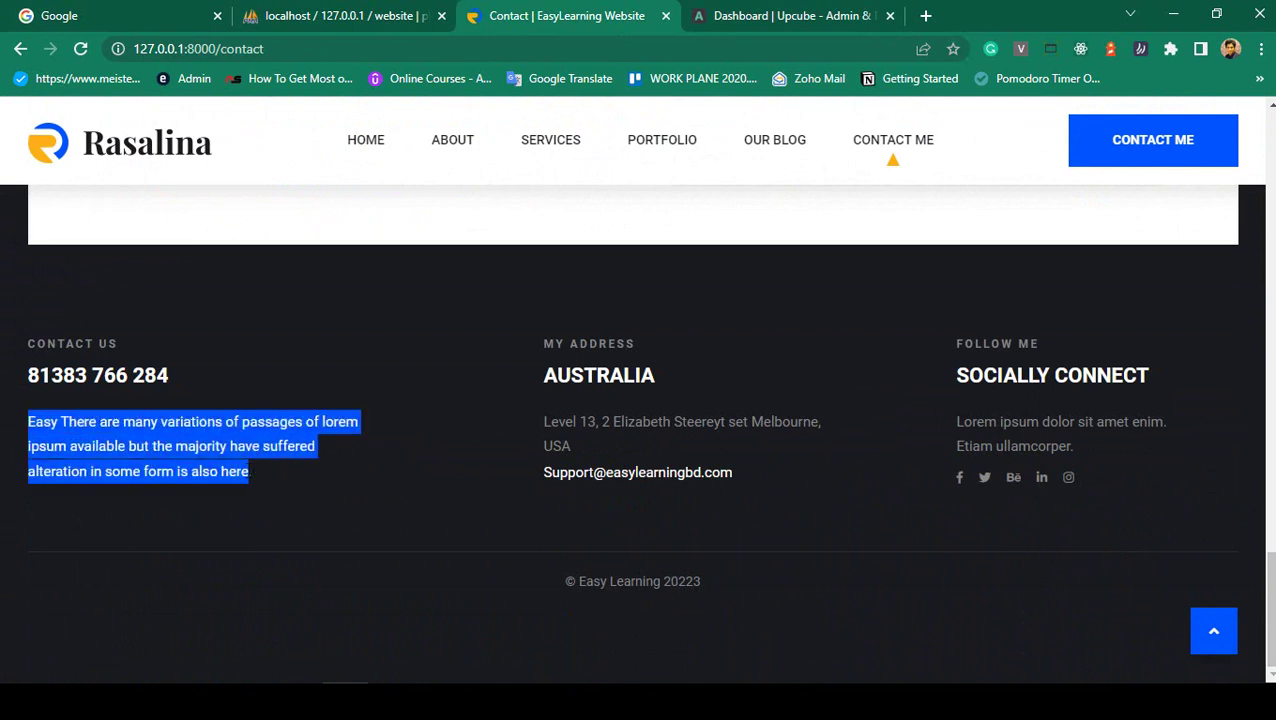
{"action": "left_click", "coordinate": [252, 471]}
- Check the footer support email and copyright line, then return to Upcube's Footer Setup
{"action": "left_click_drag", "start_coordinate": [541, 474], "coordinate": [847, 488]}
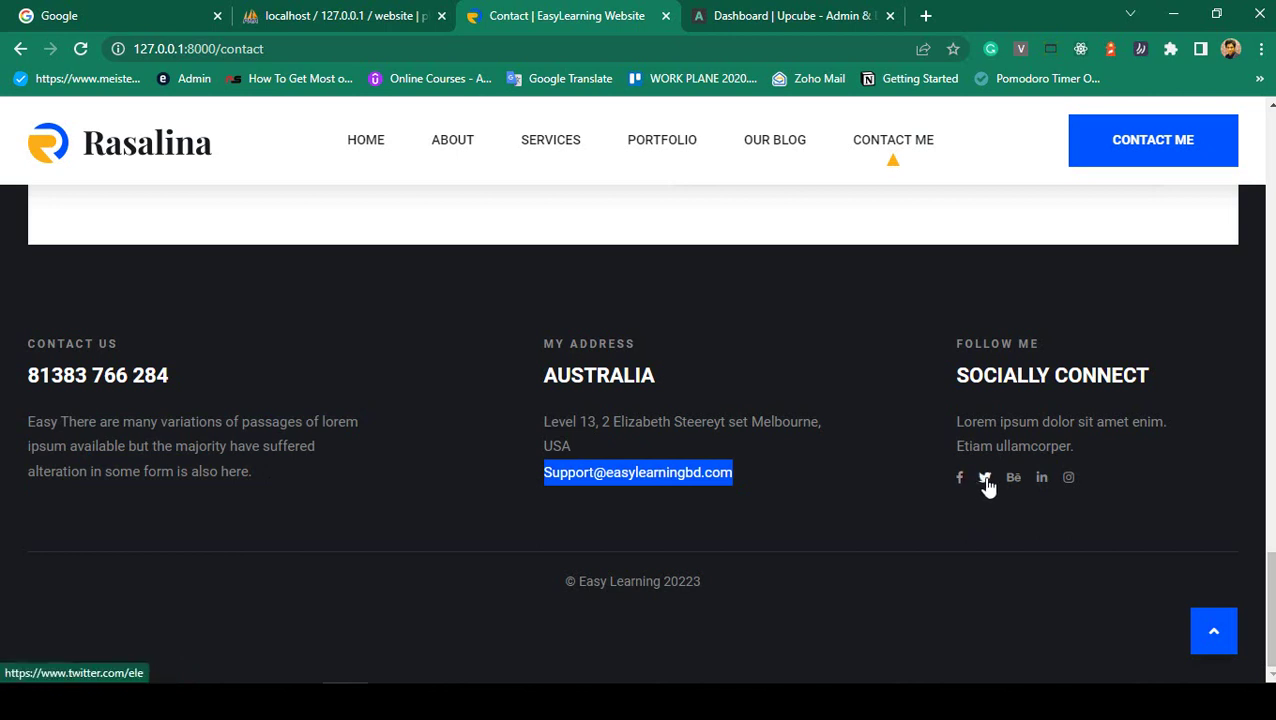
{"action": "left_click_drag", "start_coordinate": [549, 580], "coordinate": [715, 583]}
{"action": "left_click", "coordinate": [746, 582]}
{"action": "left_click_drag", "start_coordinate": [550, 582], "coordinate": [726, 592]}
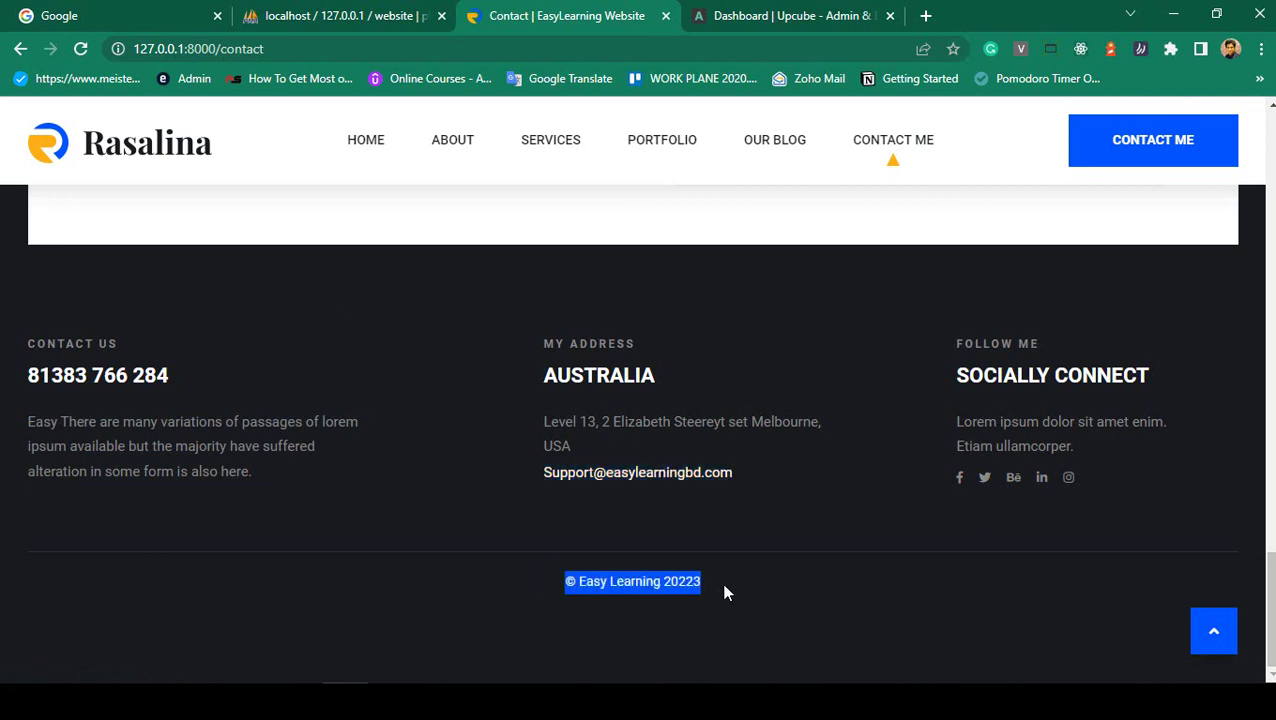
{"action": "left_click", "coordinate": [726, 592]}
{"action": "left_click", "coordinate": [753, 12]}
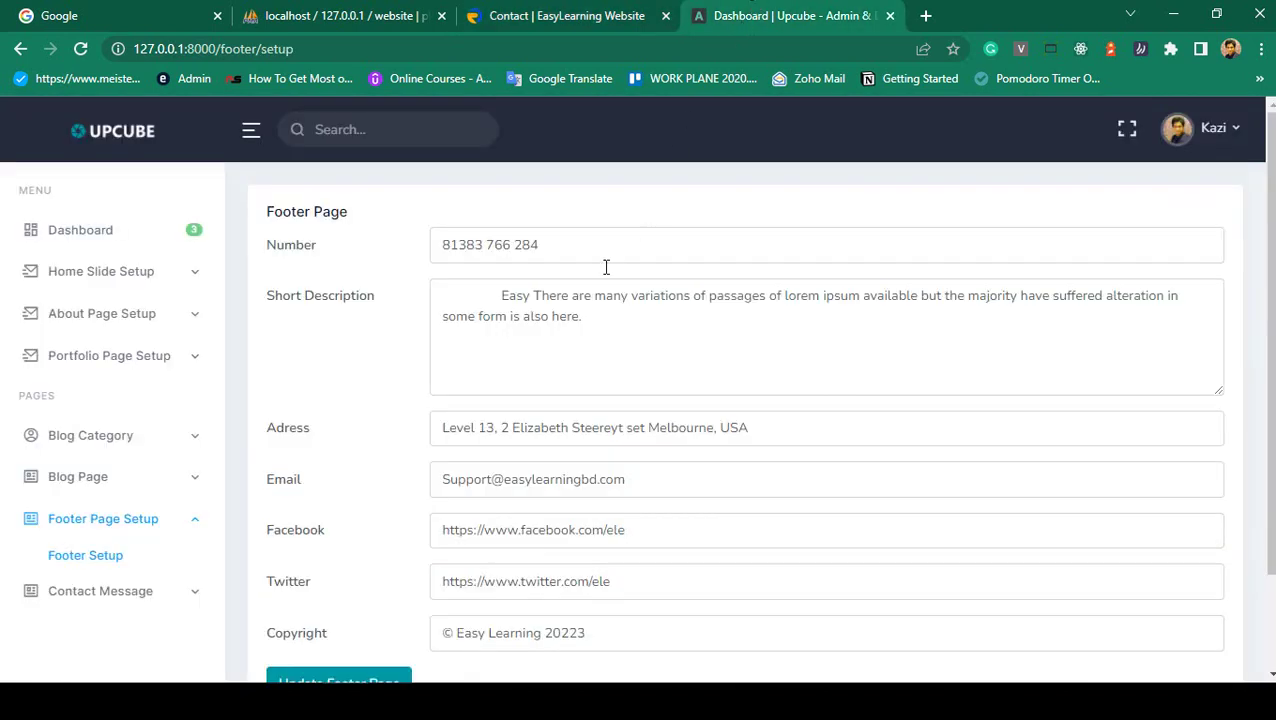
- Compare the Footer Setup copyright value with the copyright line on the live site footer
{"action": "left_click_drag", "start_coordinate": [444, 246], "coordinate": [561, 245]}
{"action": "scroll", "coordinate": [441, 245], "scroll_direction": "down", "scroll_amount": 2}
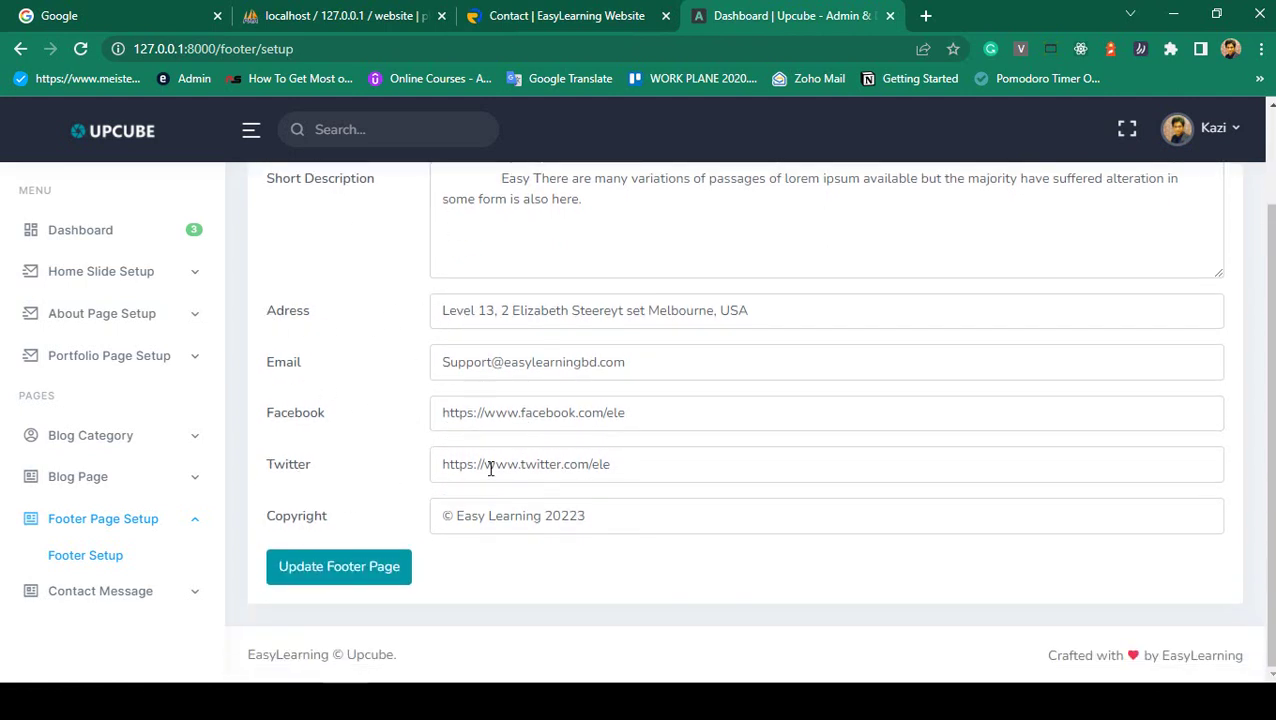
{"action": "left_click_drag", "start_coordinate": [590, 515], "coordinate": [522, 515]}
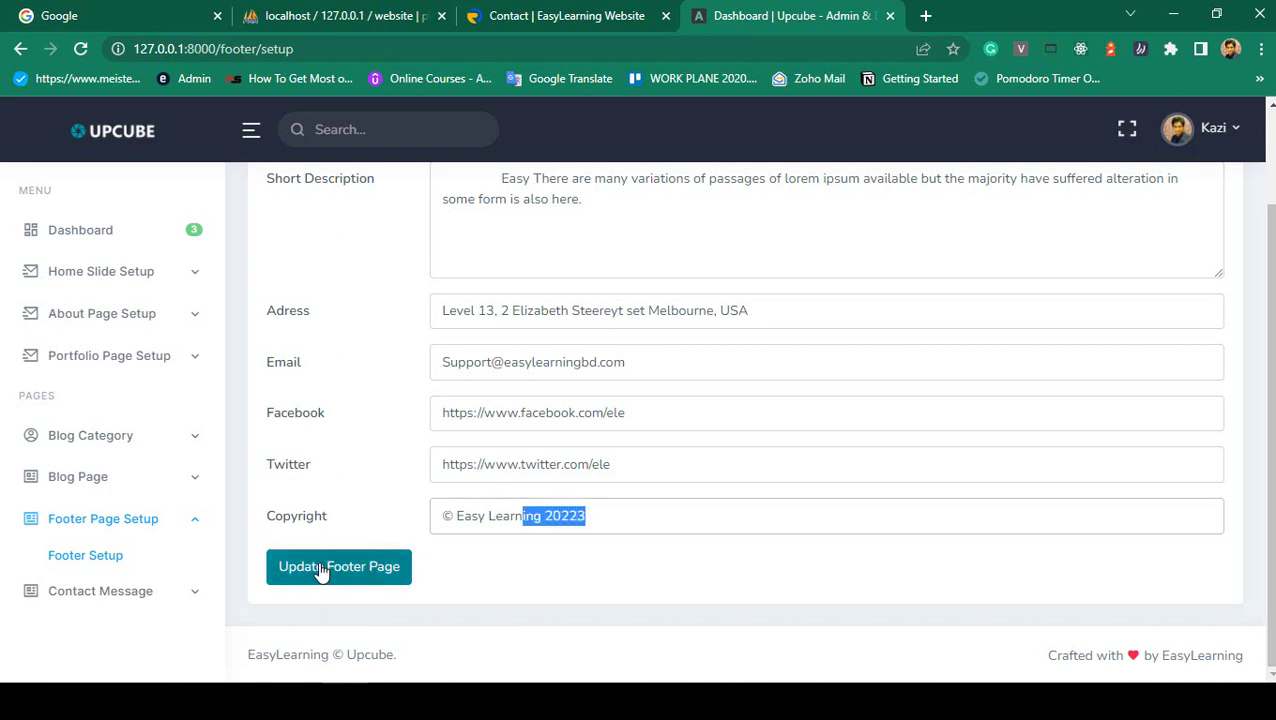
{"action": "left_click", "coordinate": [565, 13]}
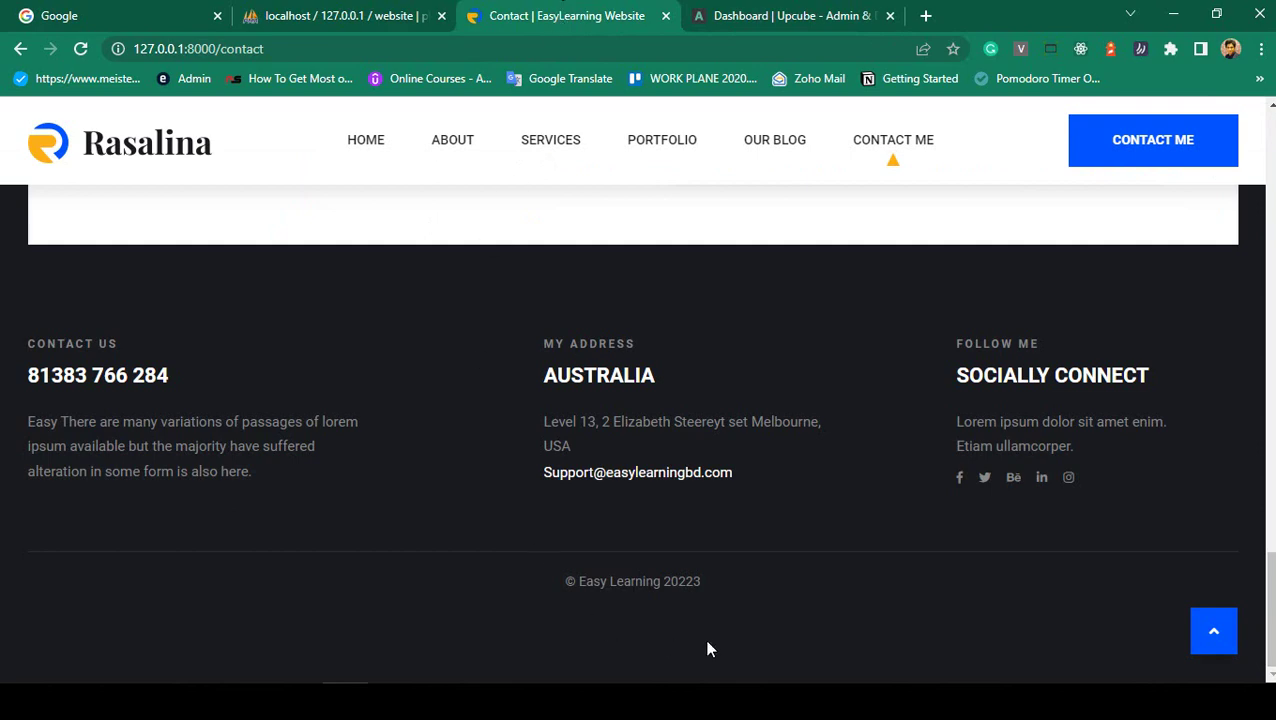
{"action": "left_click_drag", "start_coordinate": [721, 590], "coordinate": [527, 567]}
{"action": "left_click", "coordinate": [454, 562]}
{"action": "scroll", "coordinate": [458, 562], "scroll_direction": "up", "scroll_amount": 20}
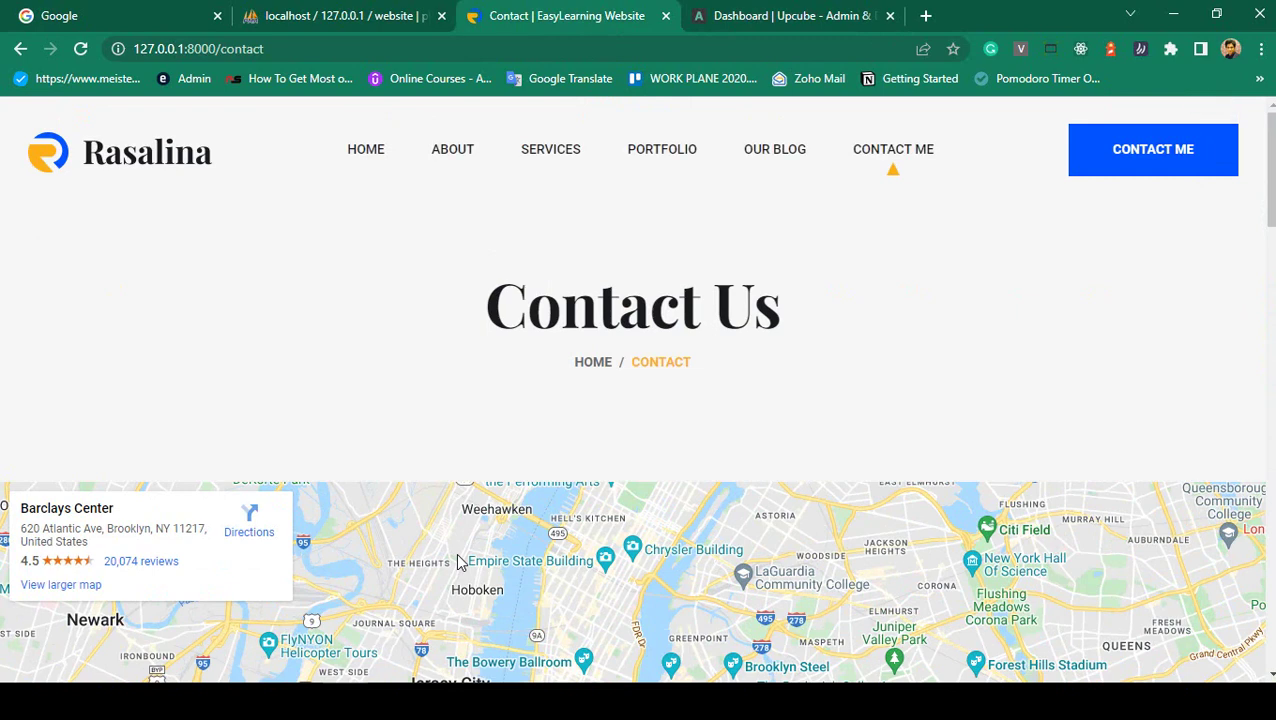
- Back in Upcube, open the admin Profile page from the account menu
{"action": "left_click", "coordinate": [705, 14]}
{"action": "scroll", "coordinate": [1155, 259], "scroll_direction": "up", "scroll_amount": 2}
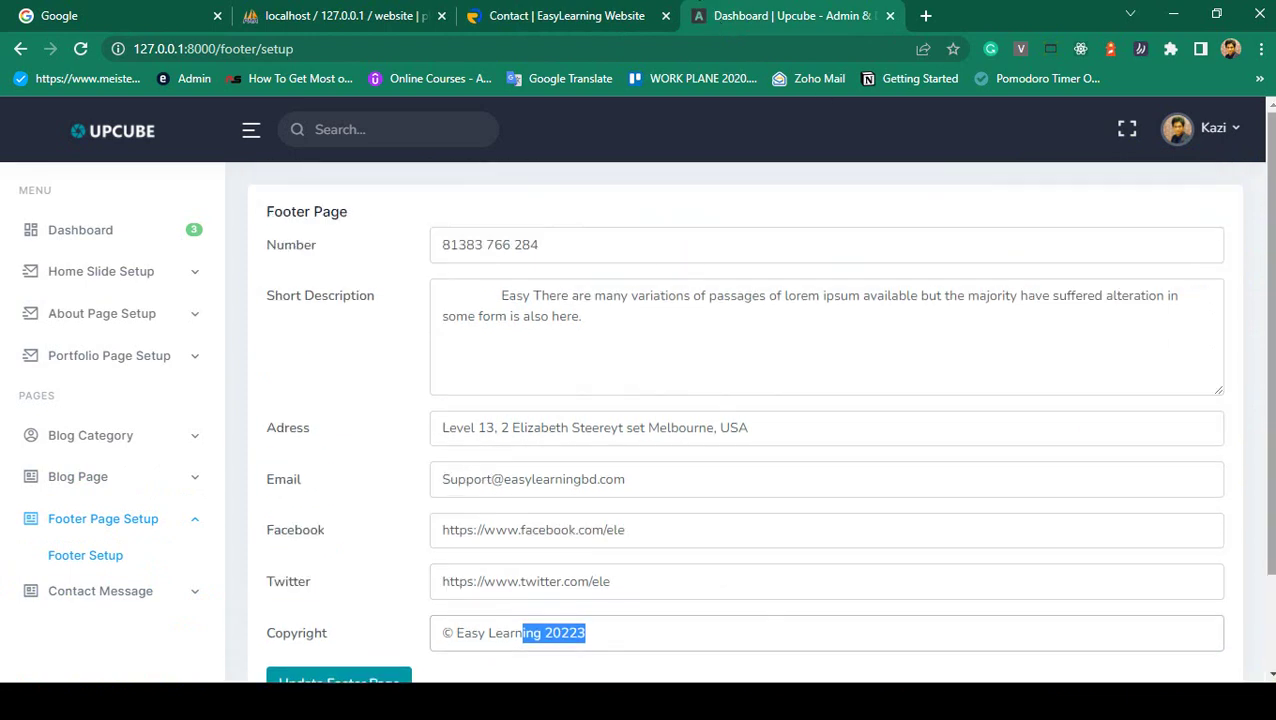
{"action": "left_click", "coordinate": [1198, 130]}
{"action": "left_click", "coordinate": [1141, 187]}
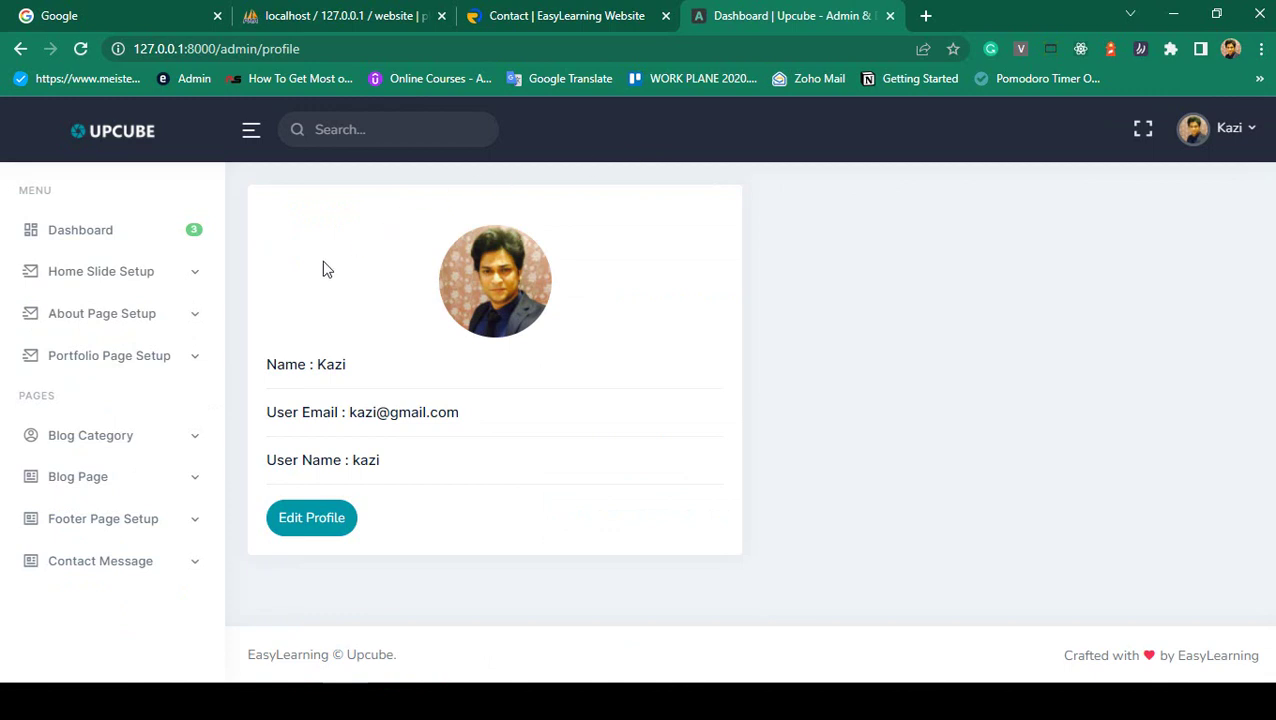
- Highlight the displayed profile name and email on the admin profile page
{"action": "left_click_drag", "start_coordinate": [314, 368], "coordinate": [377, 372]}
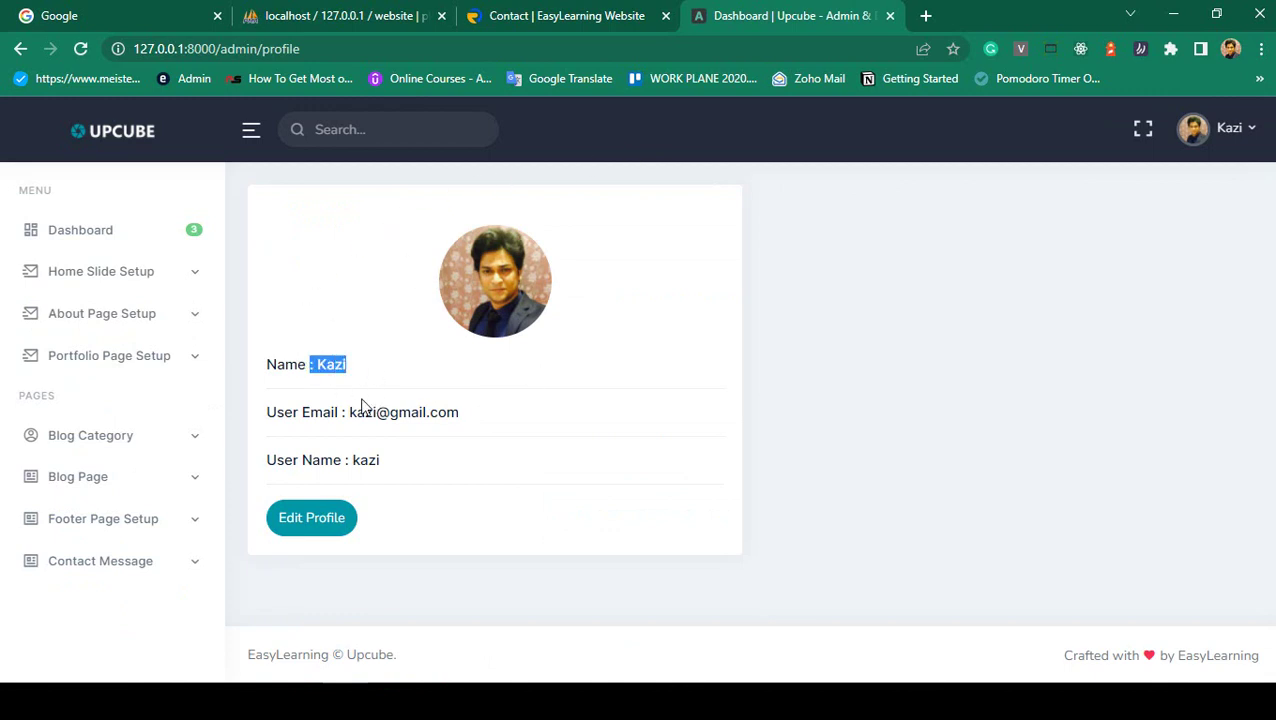
{"action": "left_click", "coordinate": [288, 405]}
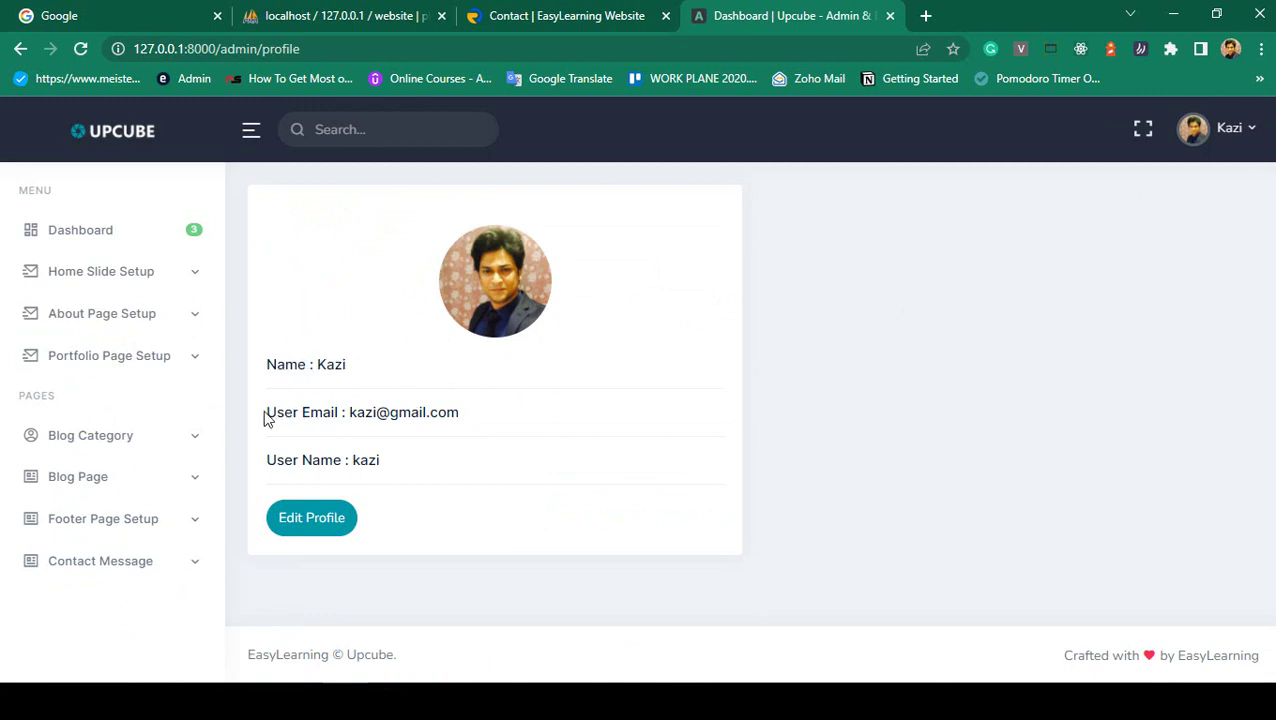
{"action": "left_click_drag", "start_coordinate": [266, 418], "coordinate": [478, 420]}
{"action": "left_click", "coordinate": [479, 421]}
- In the Edit Profile form, choose 20.png as the new profile image
{"action": "left_click", "coordinate": [302, 520]}
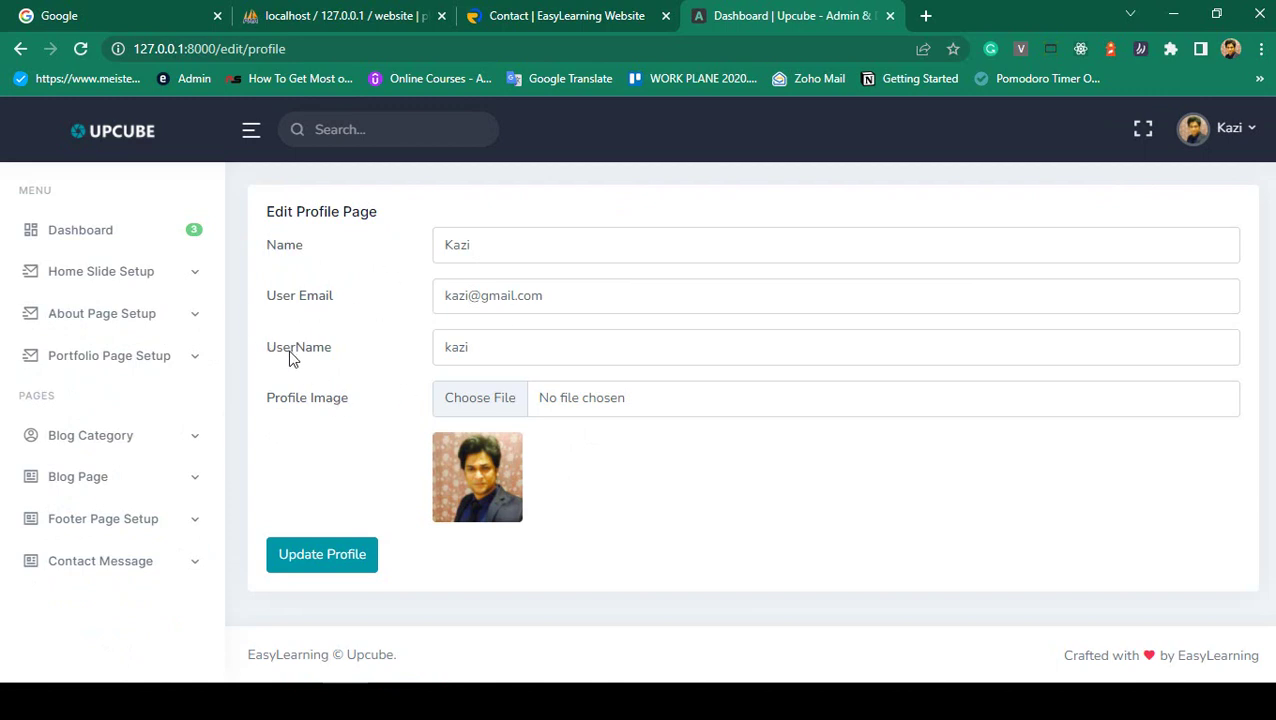
{"action": "left_click", "coordinate": [459, 404]}
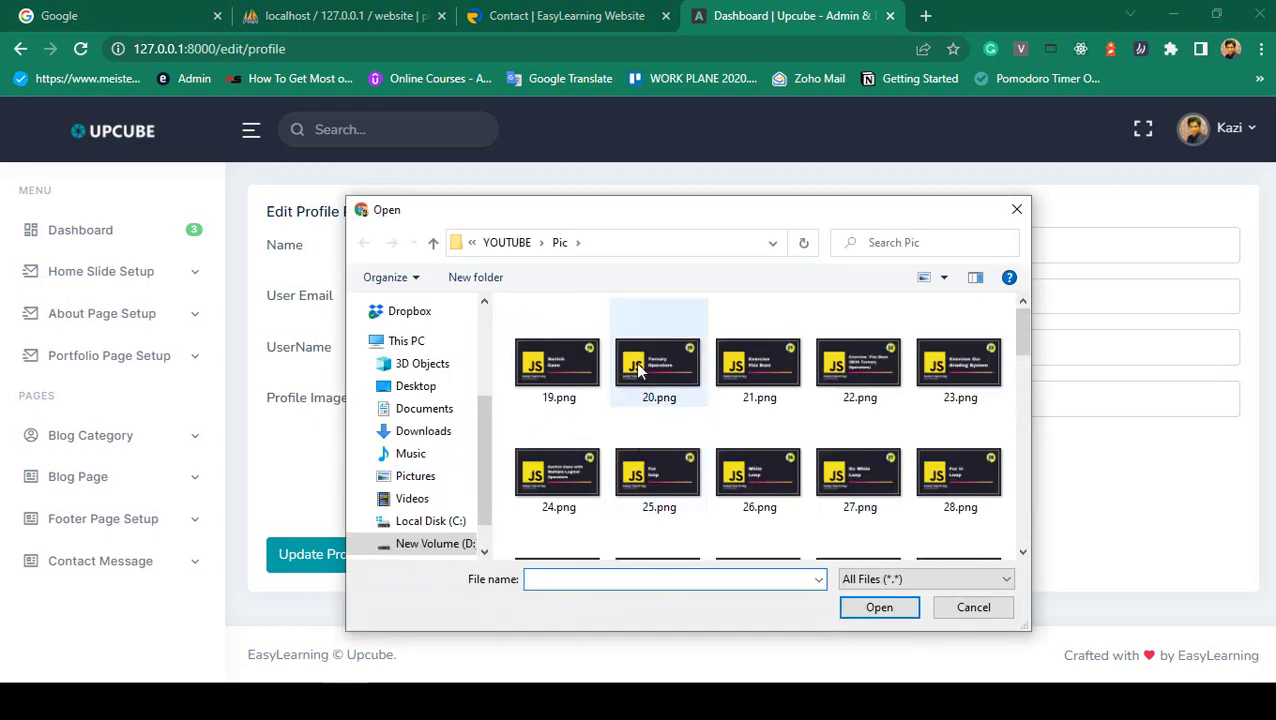
{"action": "double_click", "coordinate": [645, 355]}
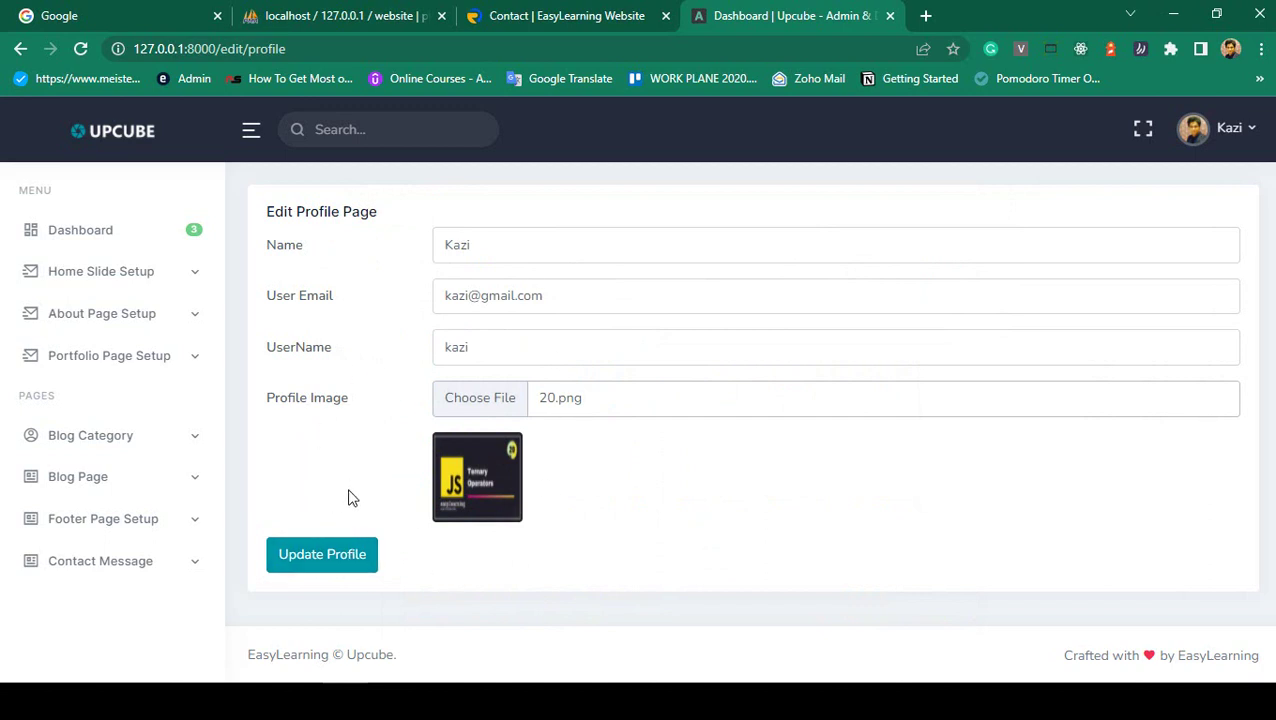
- Go to the Change Password page and highlight the New and Confirm Password labels
{"action": "left_click", "coordinate": [1226, 136]}
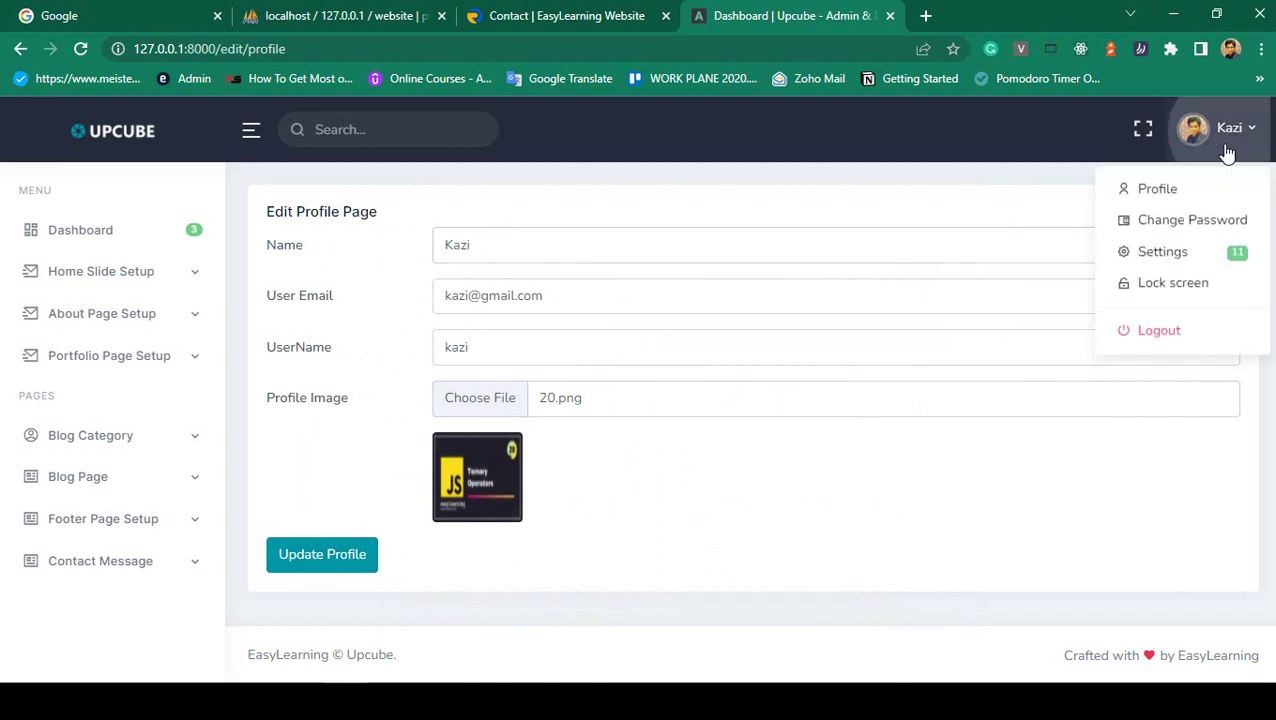
{"action": "left_click", "coordinate": [1172, 224]}
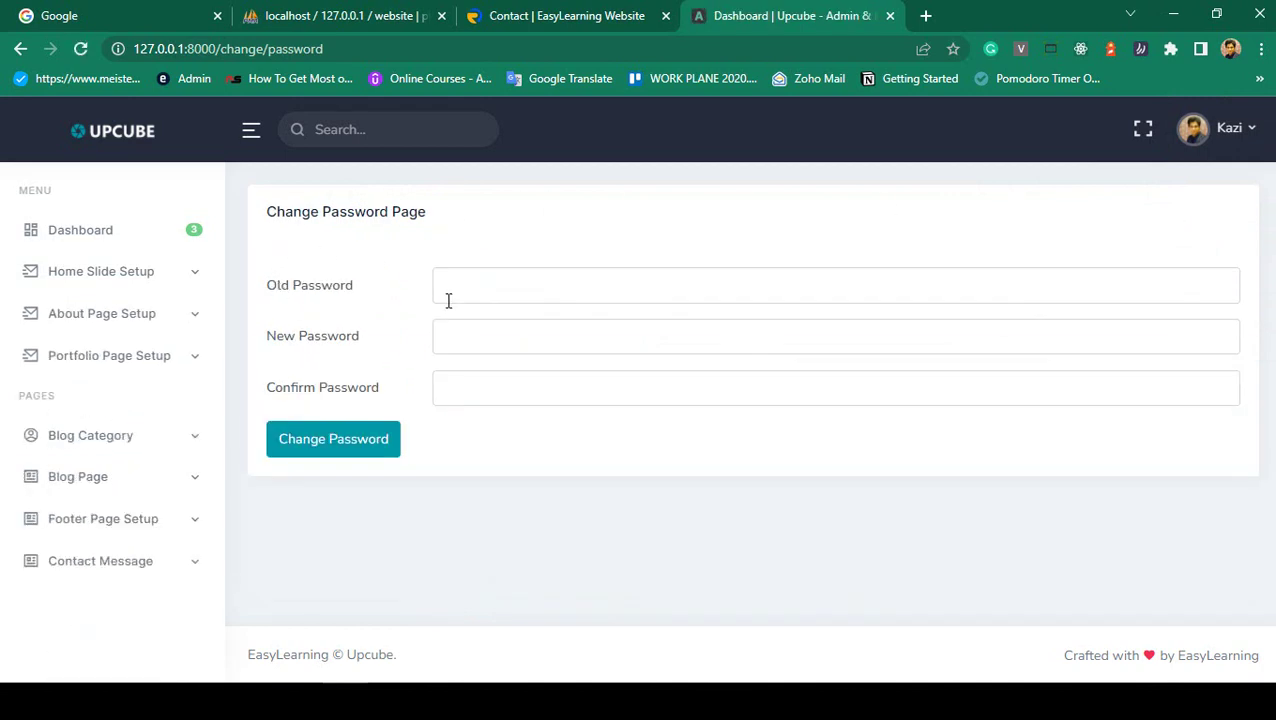
{"action": "left_click_drag", "start_coordinate": [270, 340], "coordinate": [379, 344]}
{"action": "left_click_drag", "start_coordinate": [266, 387], "coordinate": [370, 396]}
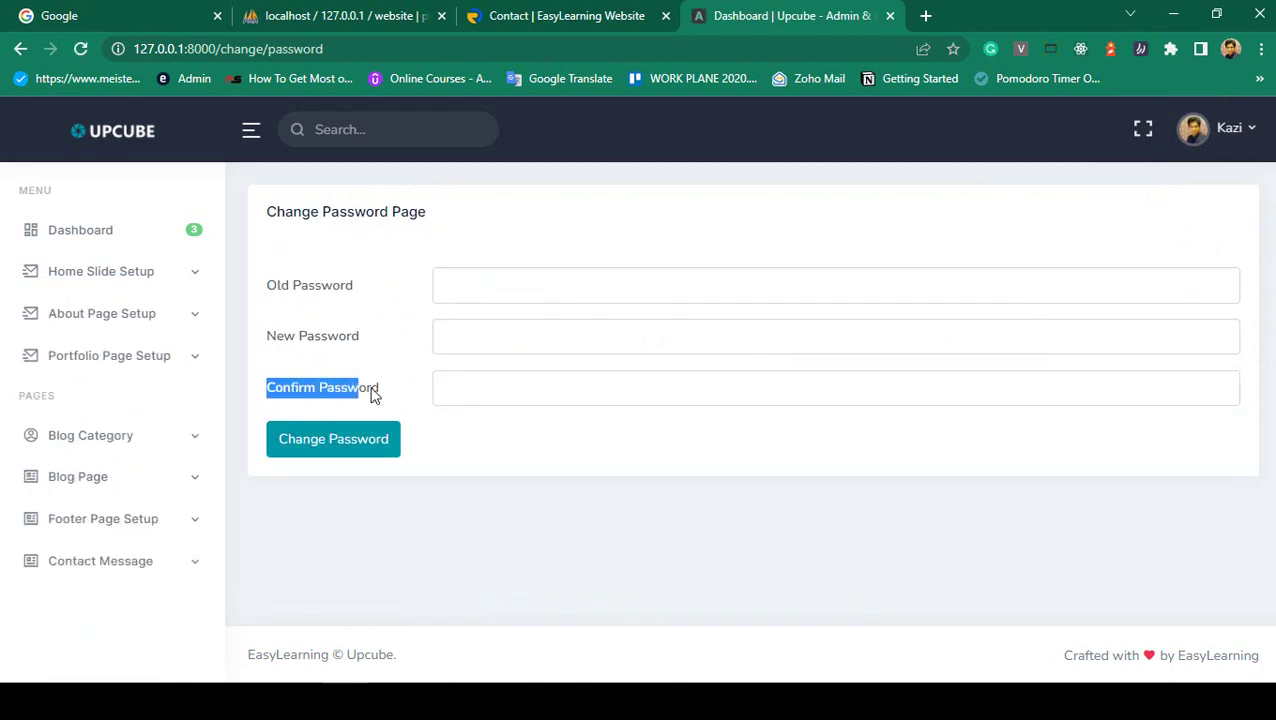
{"action": "left_click", "coordinate": [420, 385]}
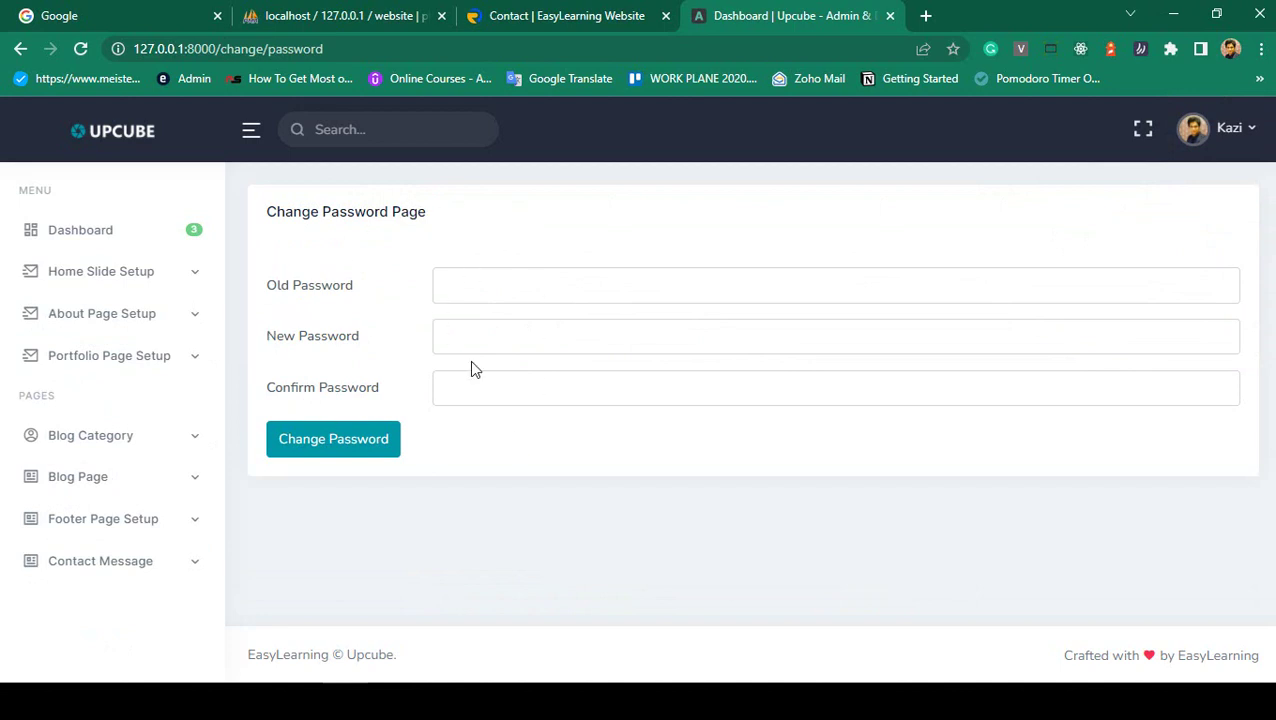
- Submit the empty password form and highlight each required-field error message
{"action": "left_click", "coordinate": [340, 440]}
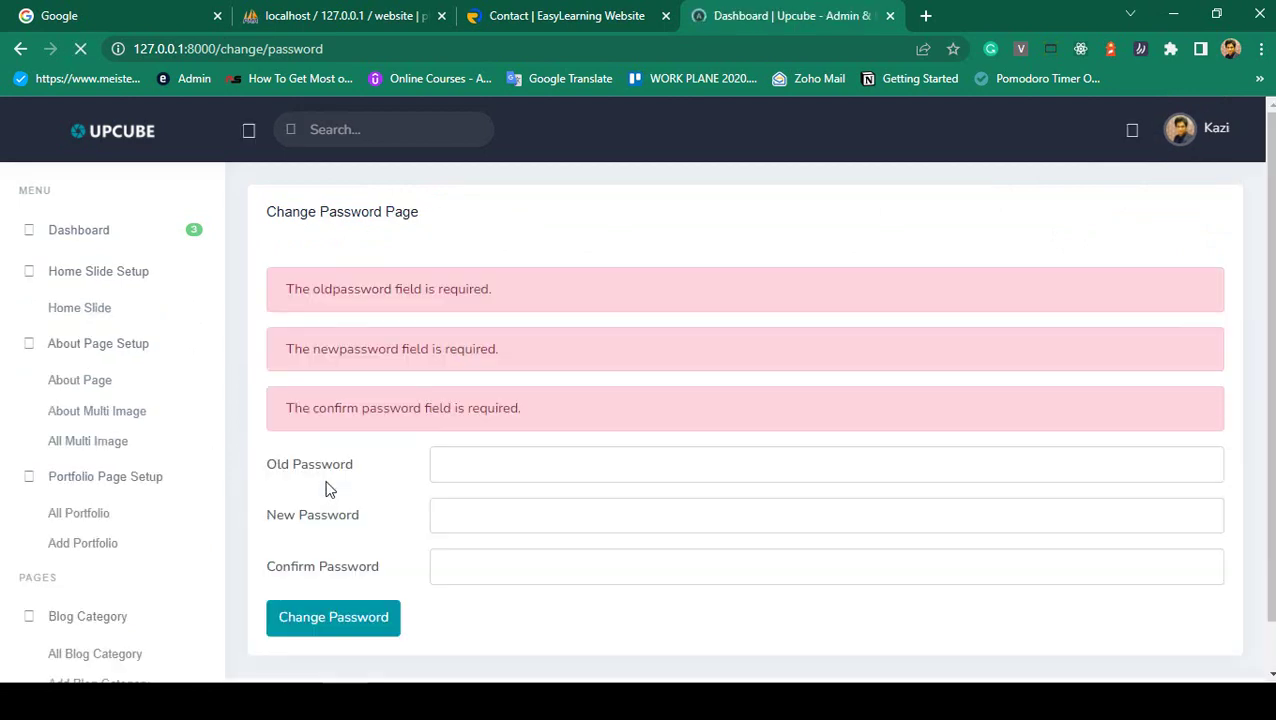
{"action": "triple_click", "coordinate": [311, 288]}
{"action": "left_click", "coordinate": [513, 320]}
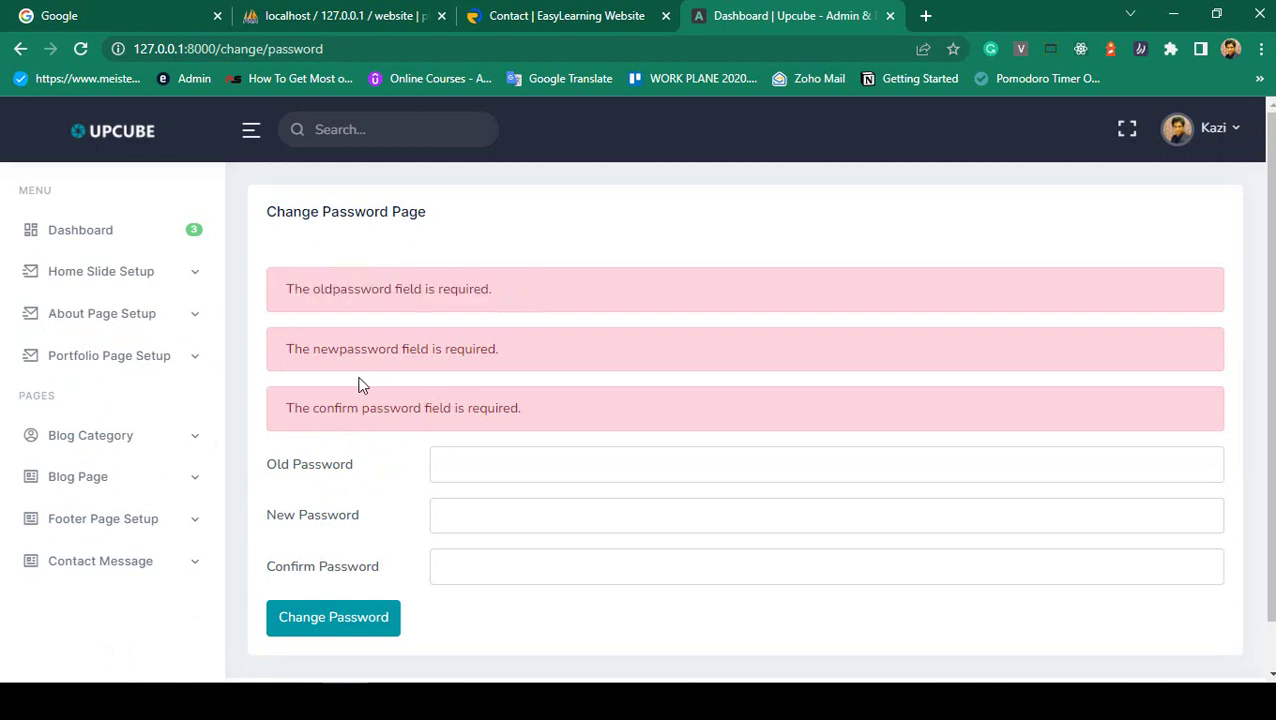
{"action": "left_click_drag", "start_coordinate": [293, 358], "coordinate": [515, 353]}
{"action": "left_click", "coordinate": [488, 397]}
{"action": "left_click_drag", "start_coordinate": [283, 416], "coordinate": [541, 415]}
{"action": "left_click", "coordinate": [543, 413]}
{"action": "scroll", "coordinate": [548, 413], "scroll_direction": "down", "scroll_amount": 1}
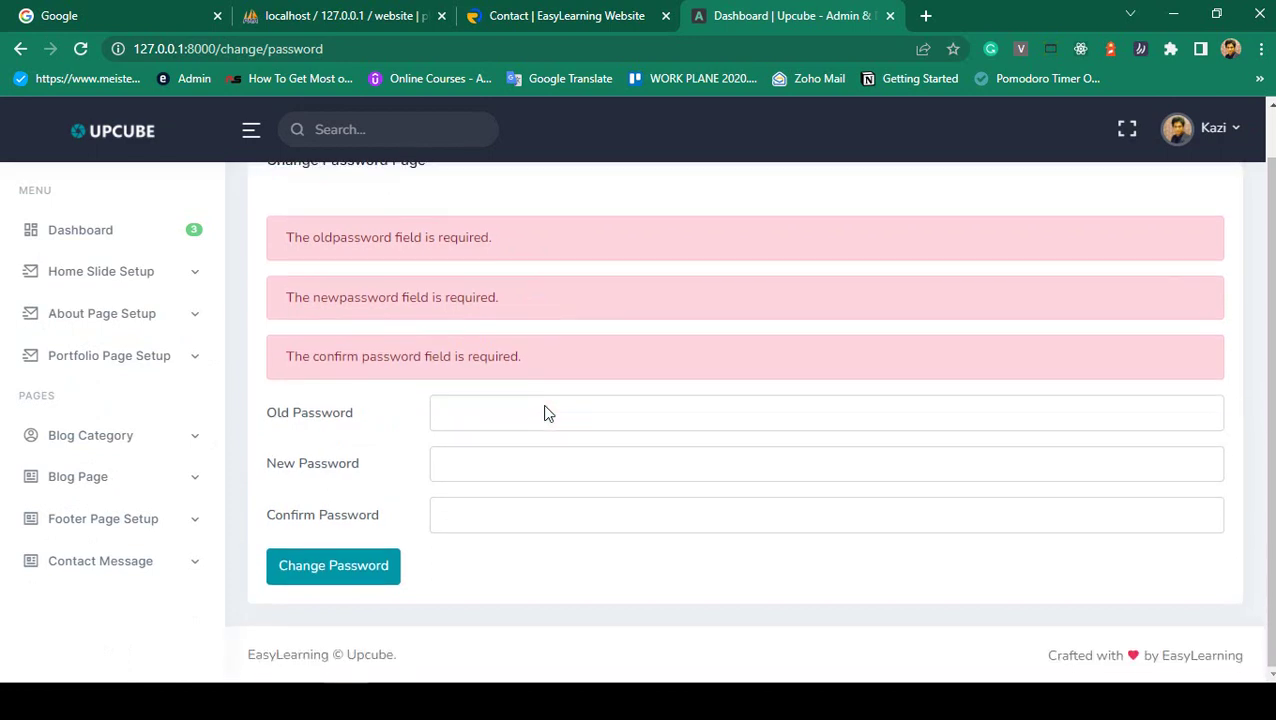
- Submit an old password, a new password and a mismatched confirmation, then highlight the must-match error
{"action": "left_click", "coordinate": [481, 413]}
{"action": "type", "text": "12345678"}
{"action": "left_click", "coordinate": [467, 463]}
{"action": "type", "text": "123456"}
{"action": "left_click", "coordinate": [463, 511]}
{"action": "type", "text": "1"}
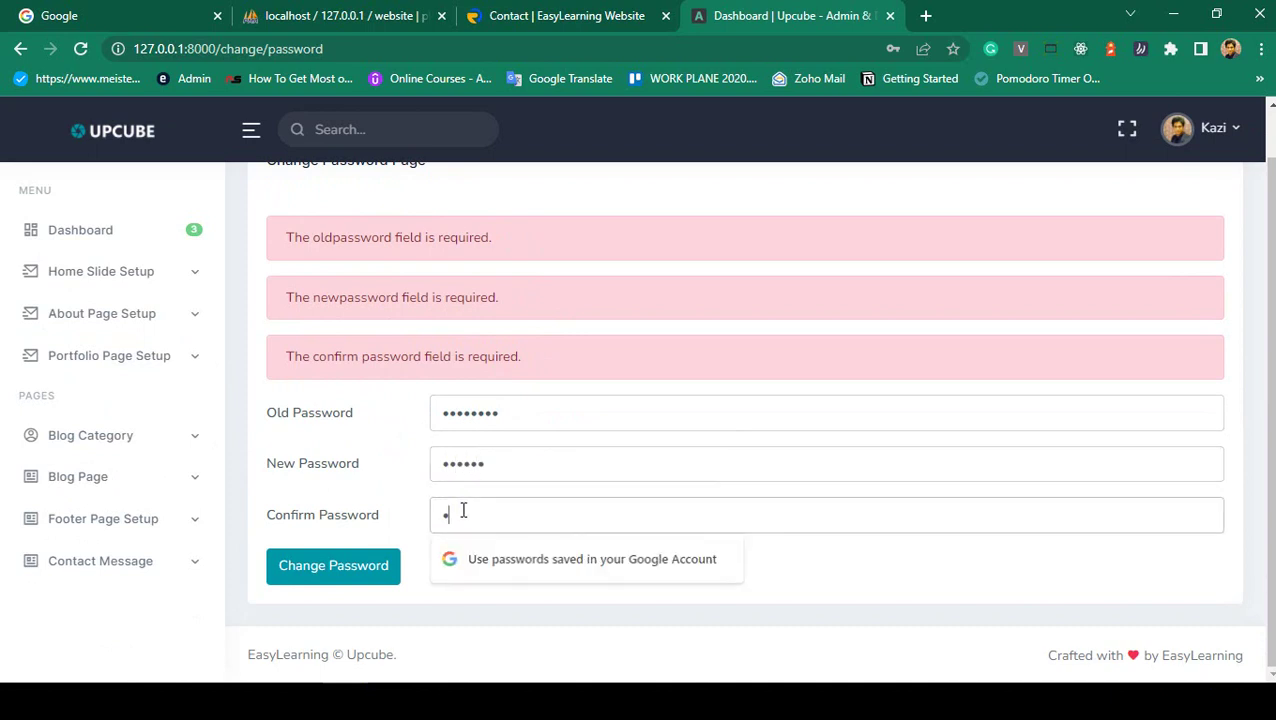
{"action": "type", "text": "2345678"}
{"action": "left_click", "coordinate": [362, 567]}
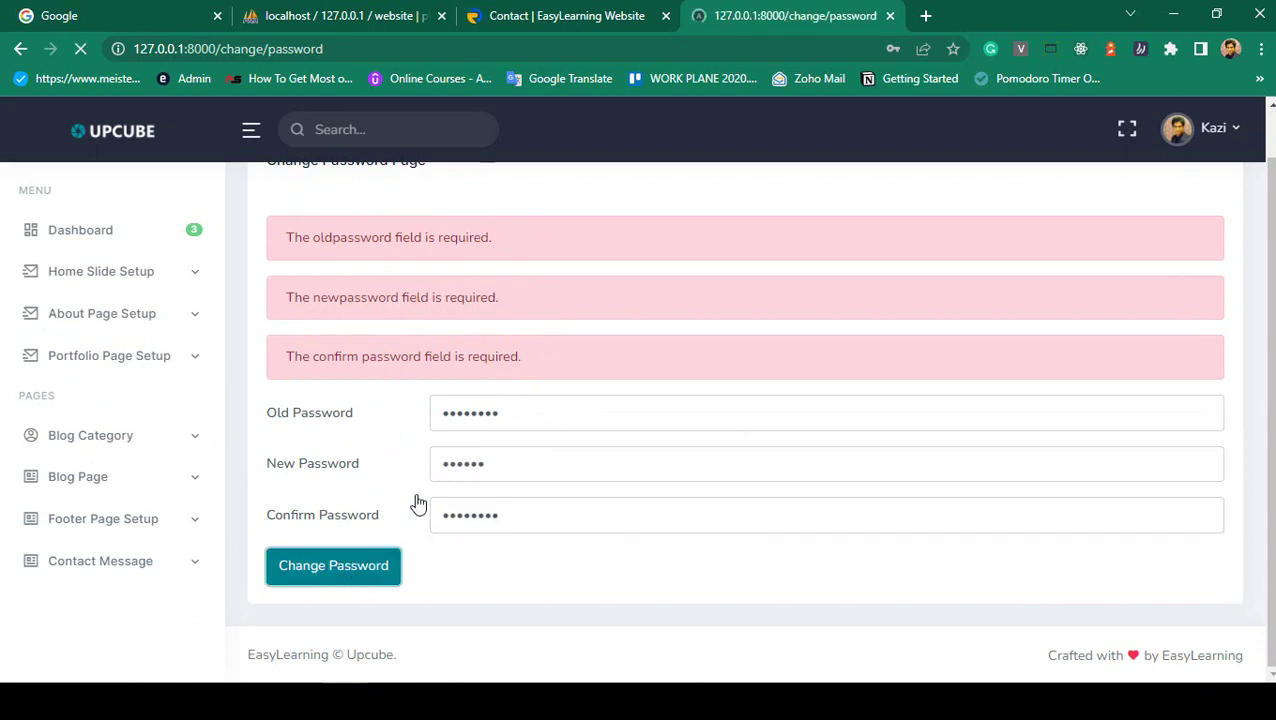
{"action": "left_click_drag", "start_coordinate": [286, 289], "coordinate": [622, 302]}
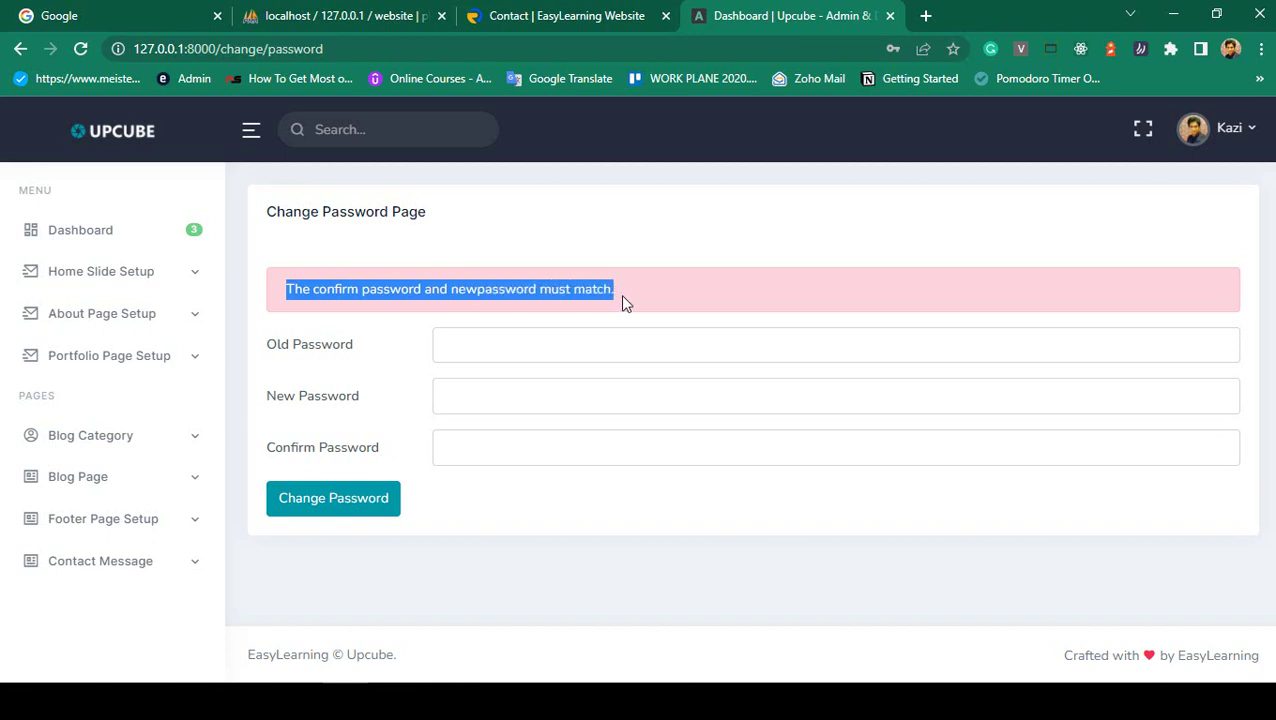
- Re-enter the old password and highlight the must-match error message
{"action": "left_click", "coordinate": [518, 401]}
{"action": "left_click", "coordinate": [499, 344]}
{"action": "type", "text": "1234"}
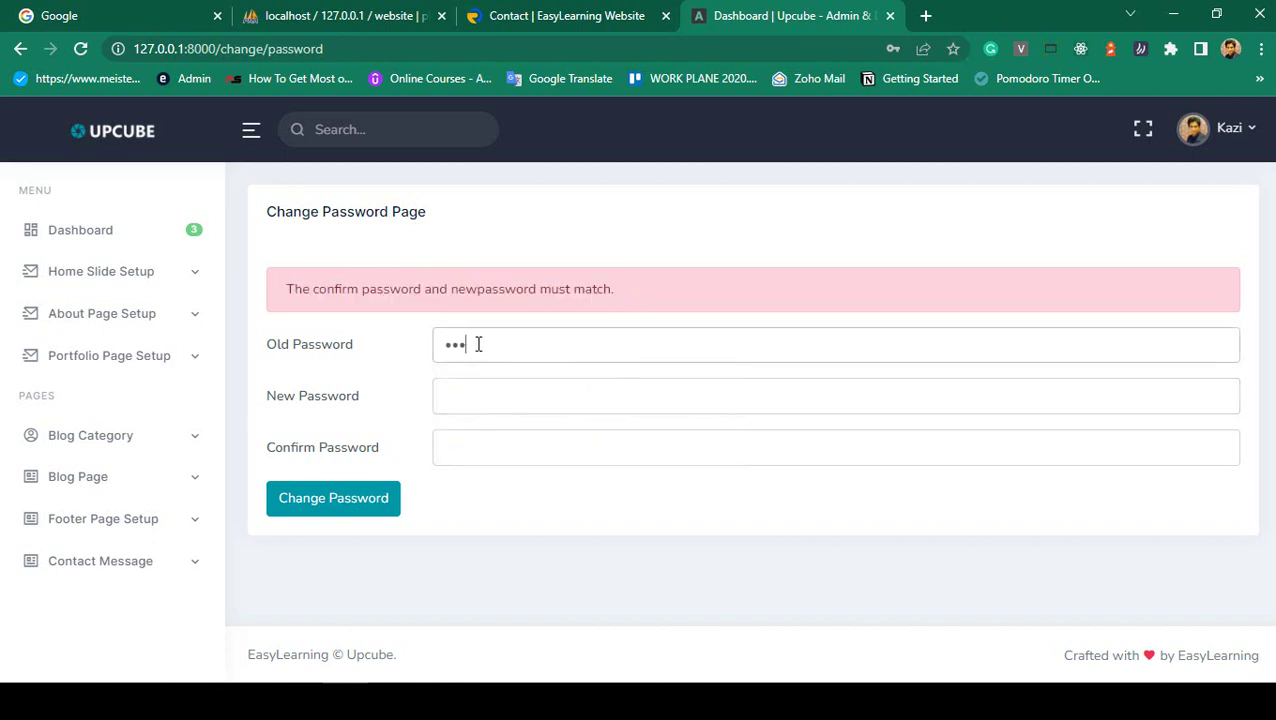
{"action": "left_click_drag", "start_coordinate": [278, 289], "coordinate": [625, 291]}
{"action": "left_click", "coordinate": [639, 290]}
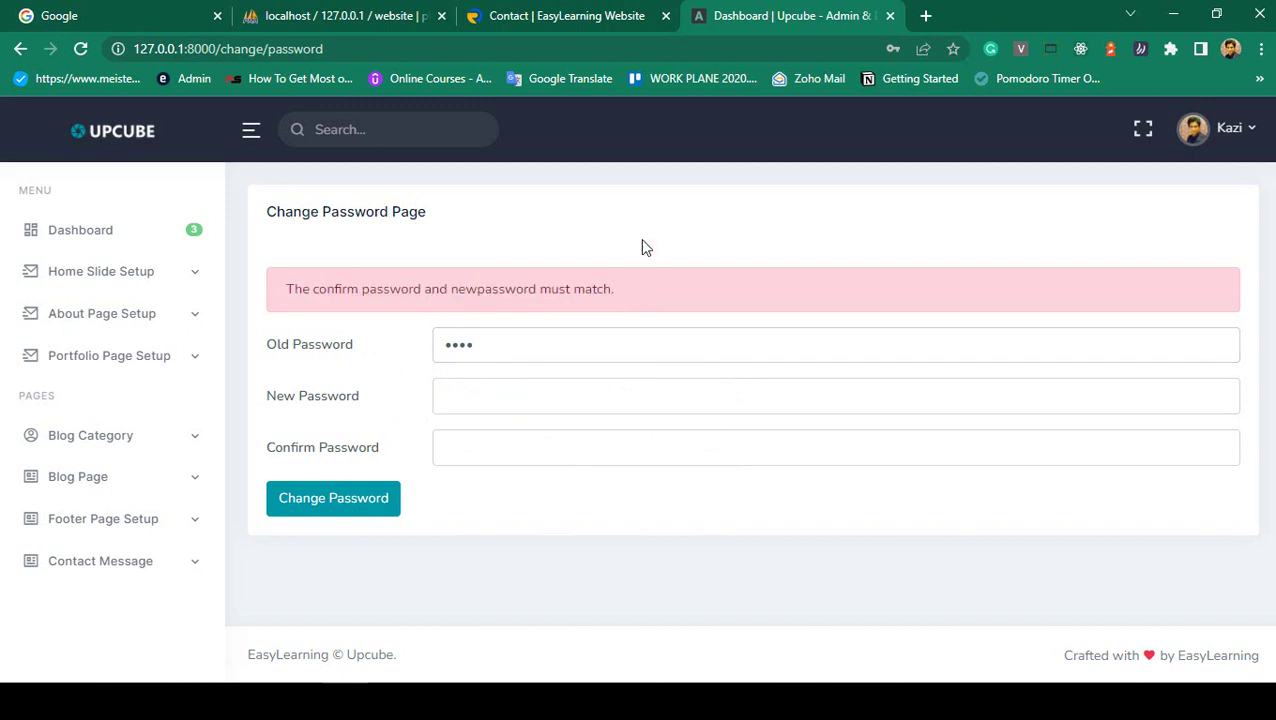
- Replace the old password and resubmit, getting 'Old password is not match', then log out
{"action": "left_click", "coordinate": [1217, 135]}
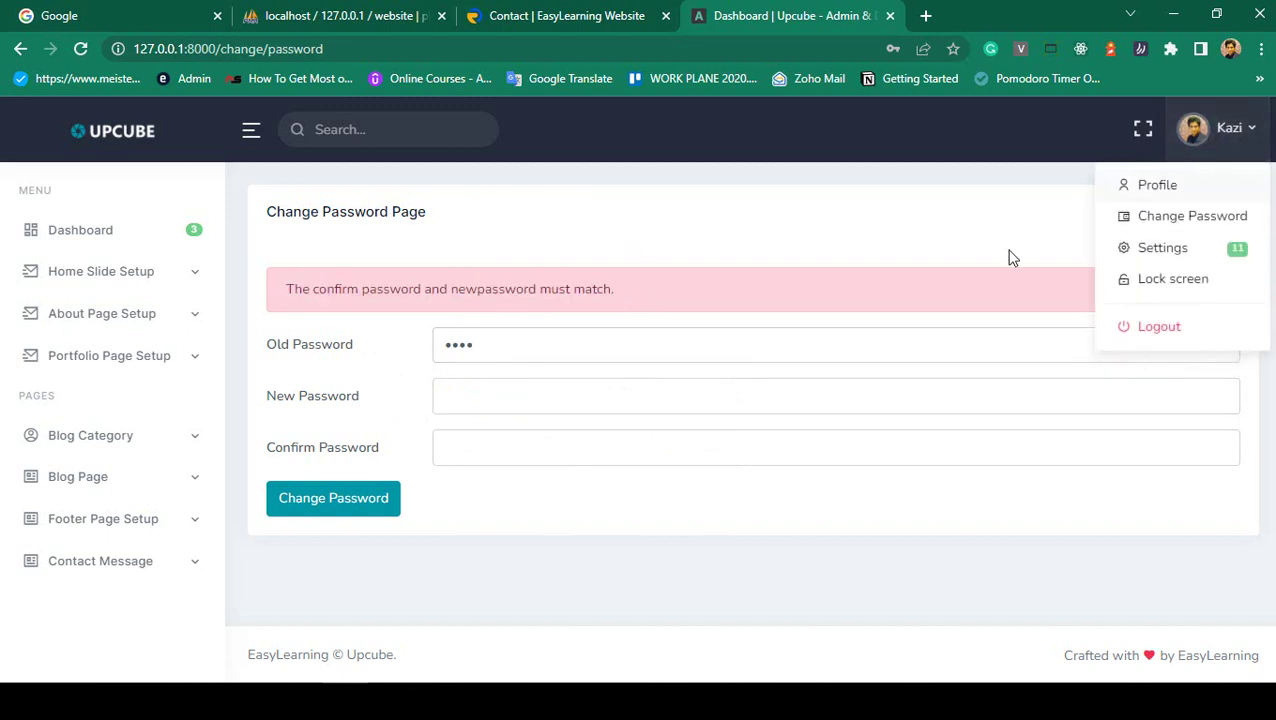
{"action": "left_click_drag", "start_coordinate": [612, 341], "coordinate": [297, 361]}
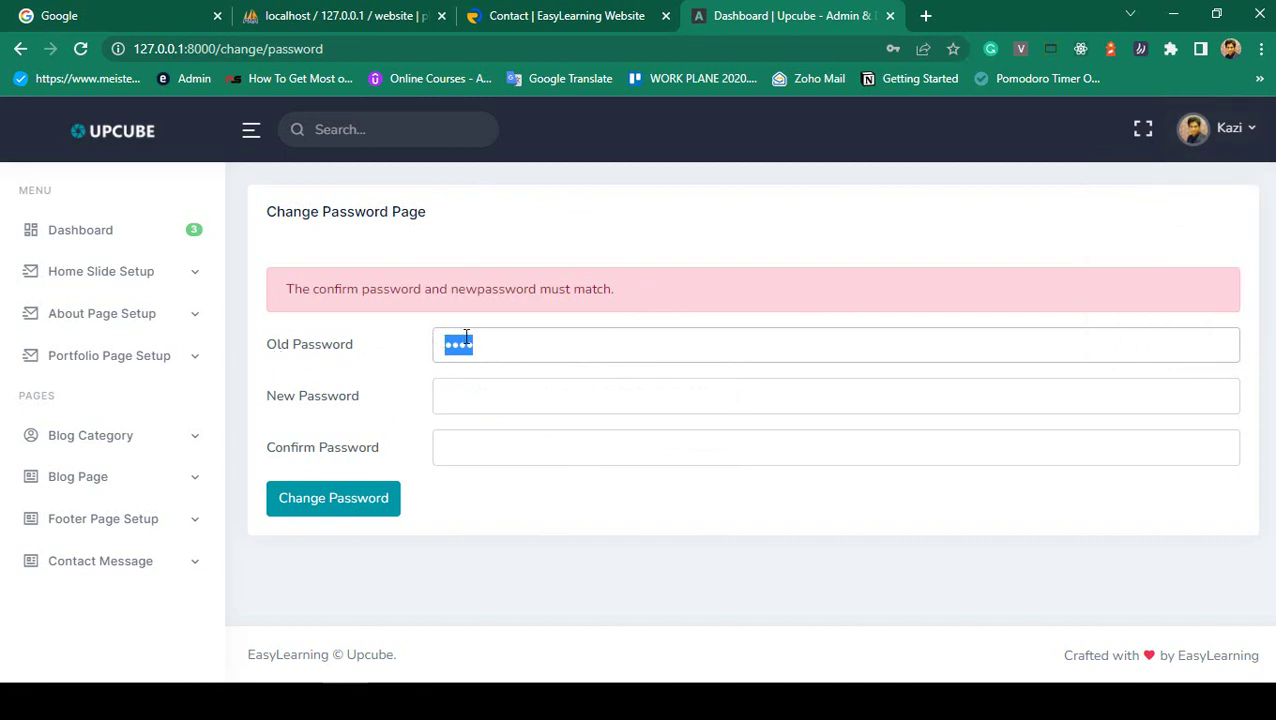
{"action": "type", "text": "123"}
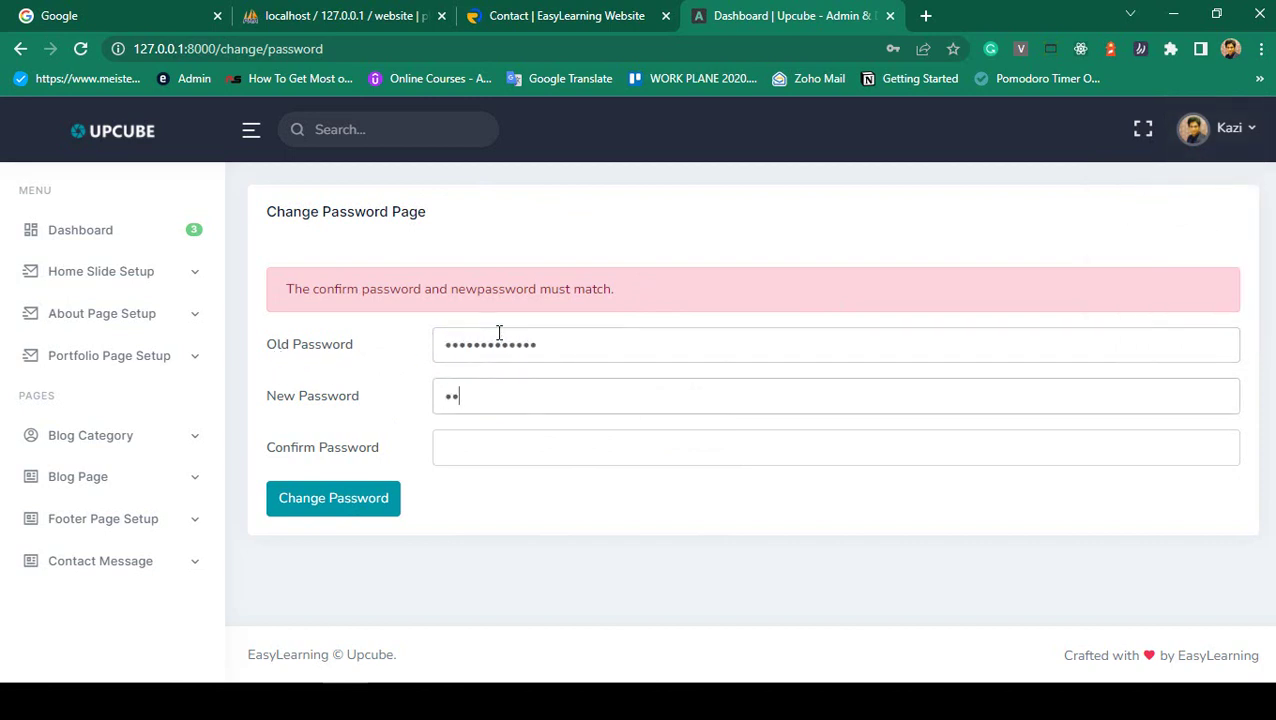
{"action": "key", "text": "Tab"}
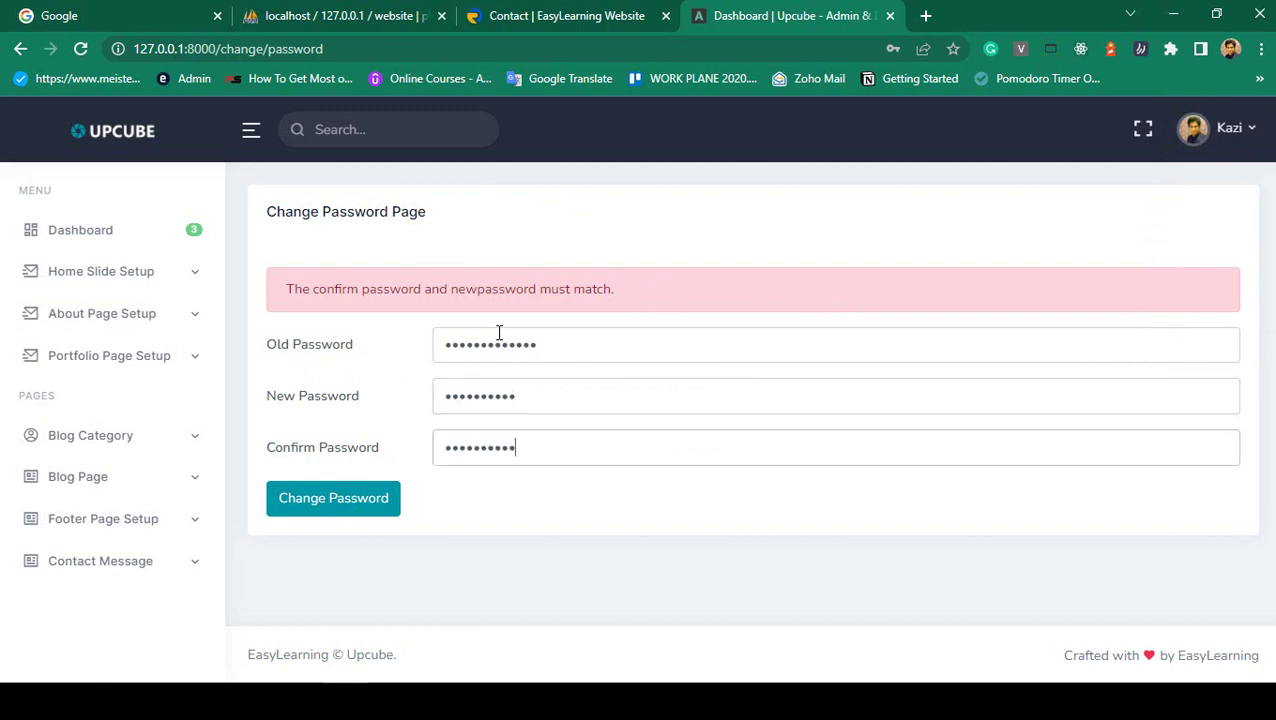
{"action": "left_click", "coordinate": [333, 498]}
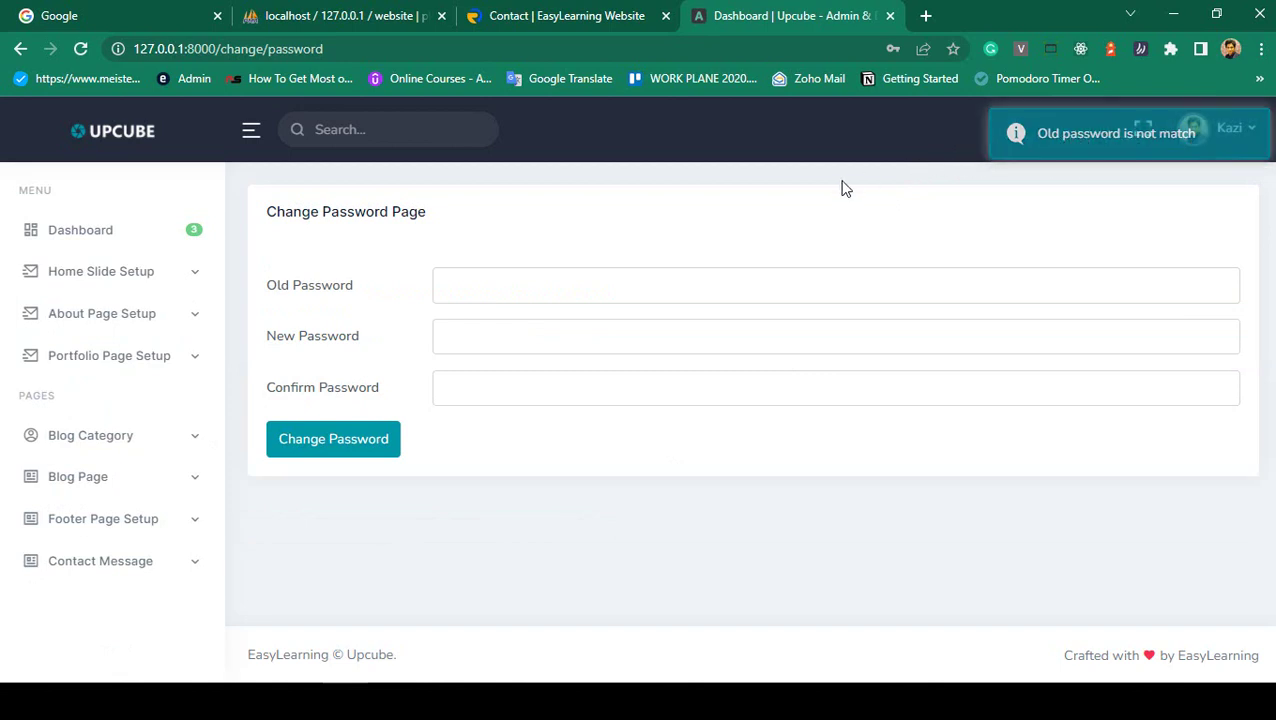
{"action": "left_click", "coordinate": [1230, 130]}
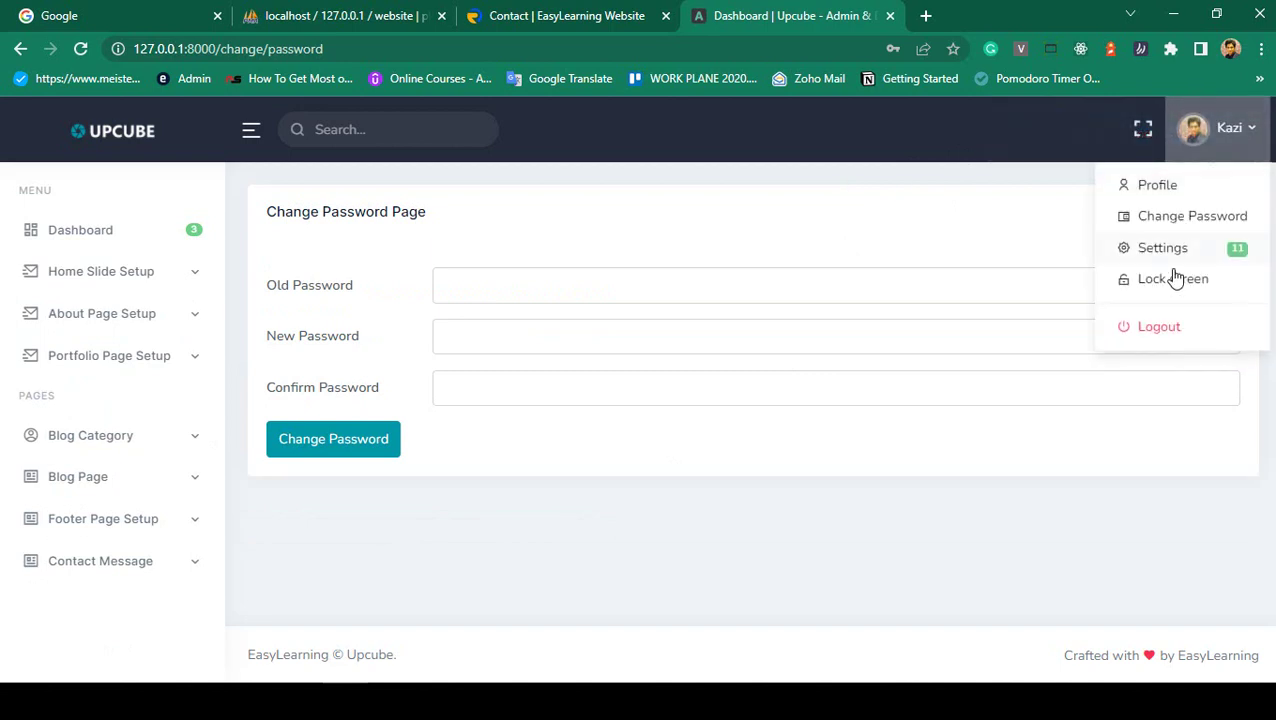
{"action": "left_click", "coordinate": [1155, 327]}
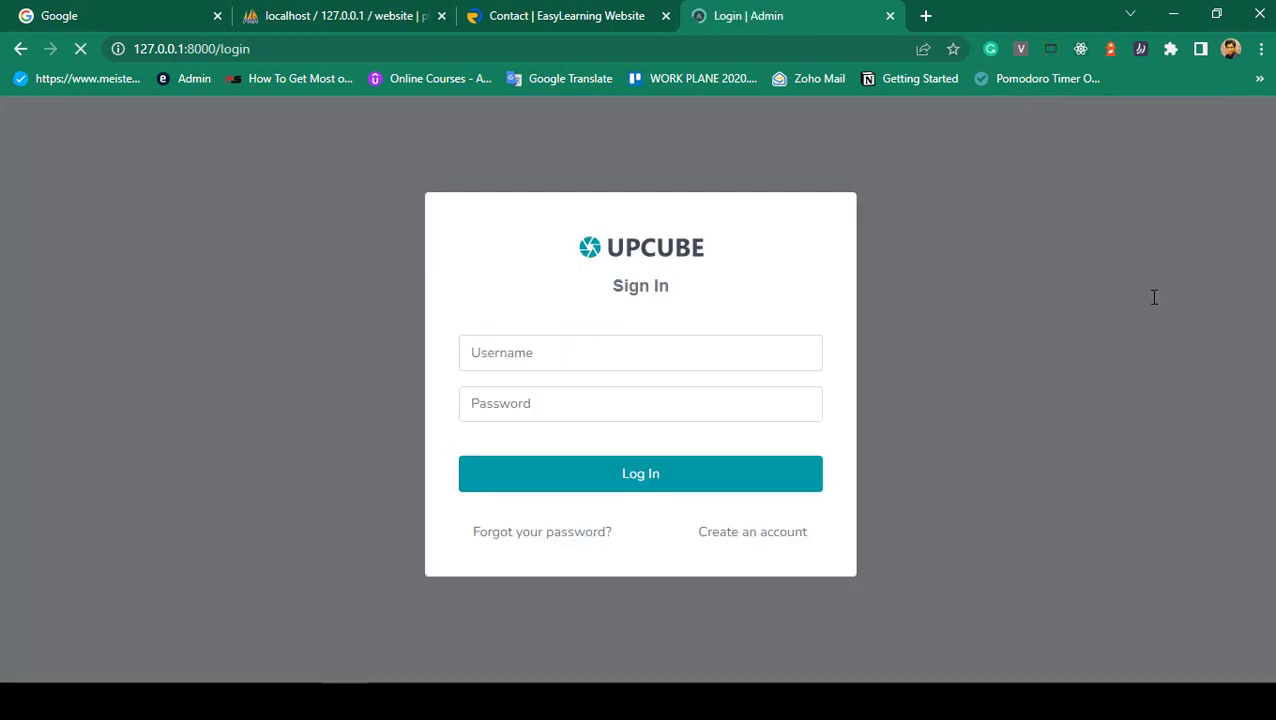